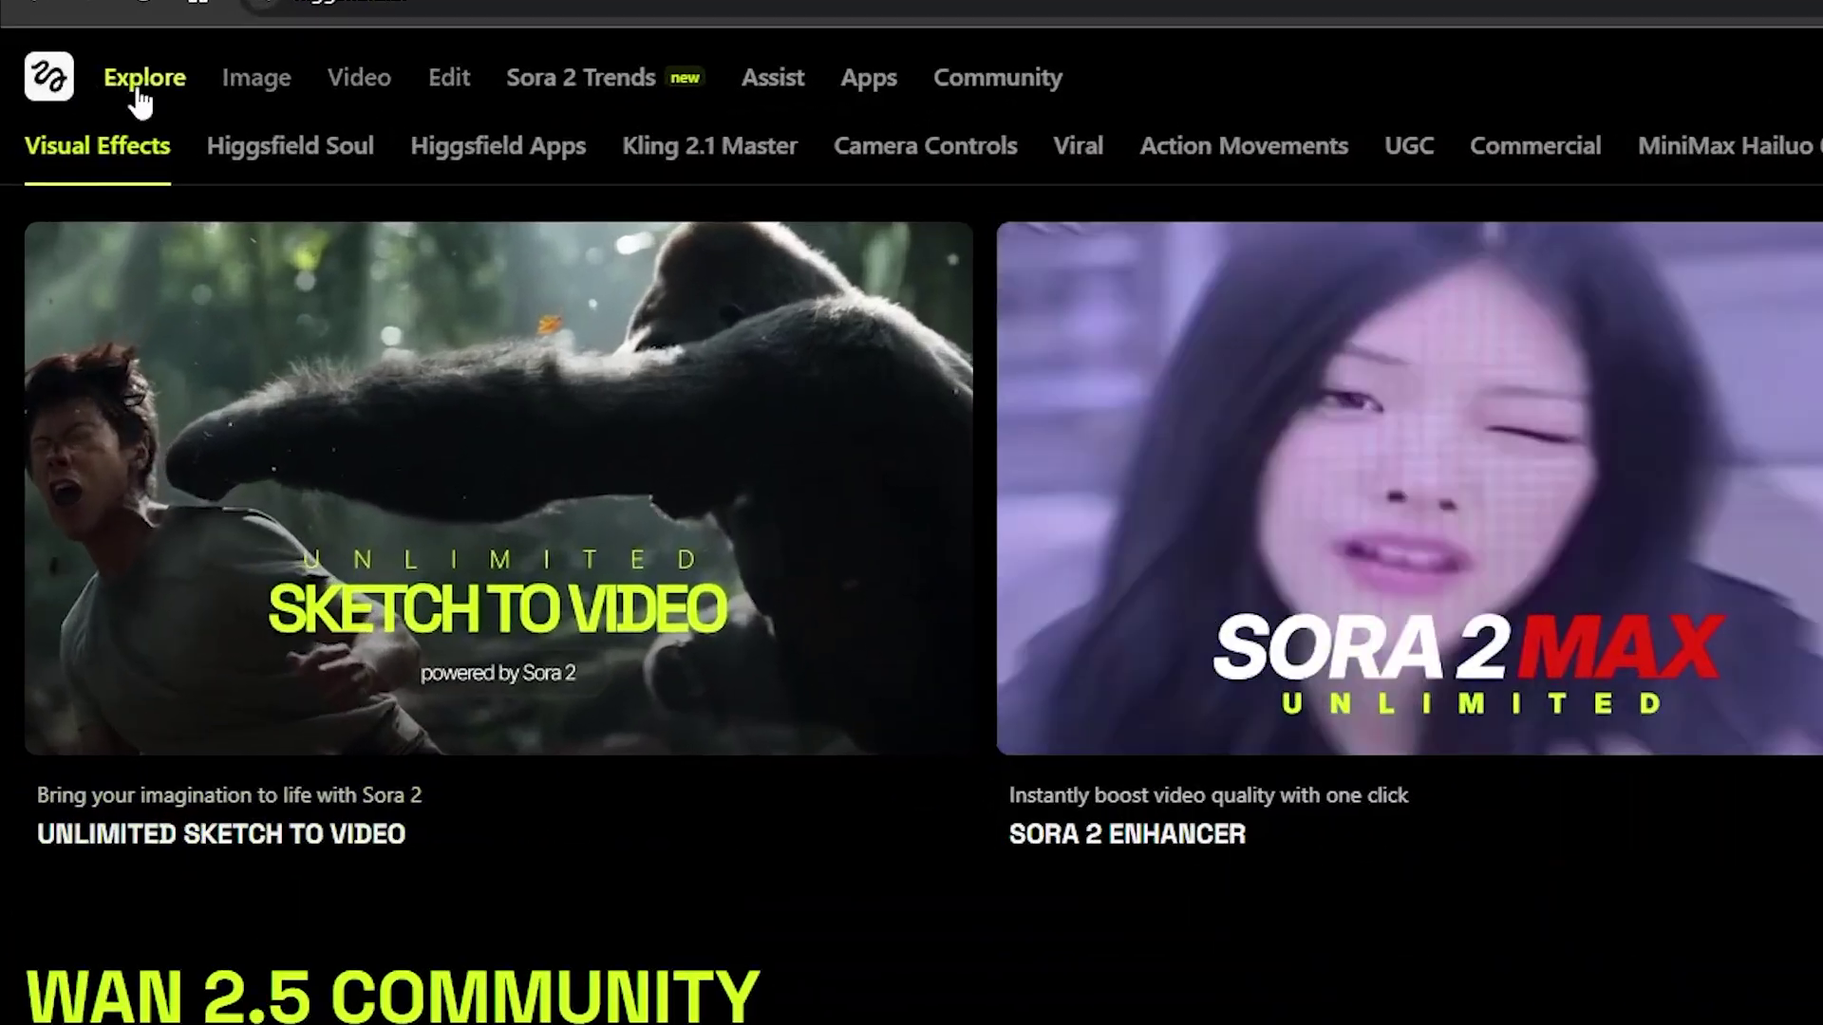
- Open Soul ID Character from the Features list in the Image menu
{"action": "mouse_move", "coordinate": [158, 120]}
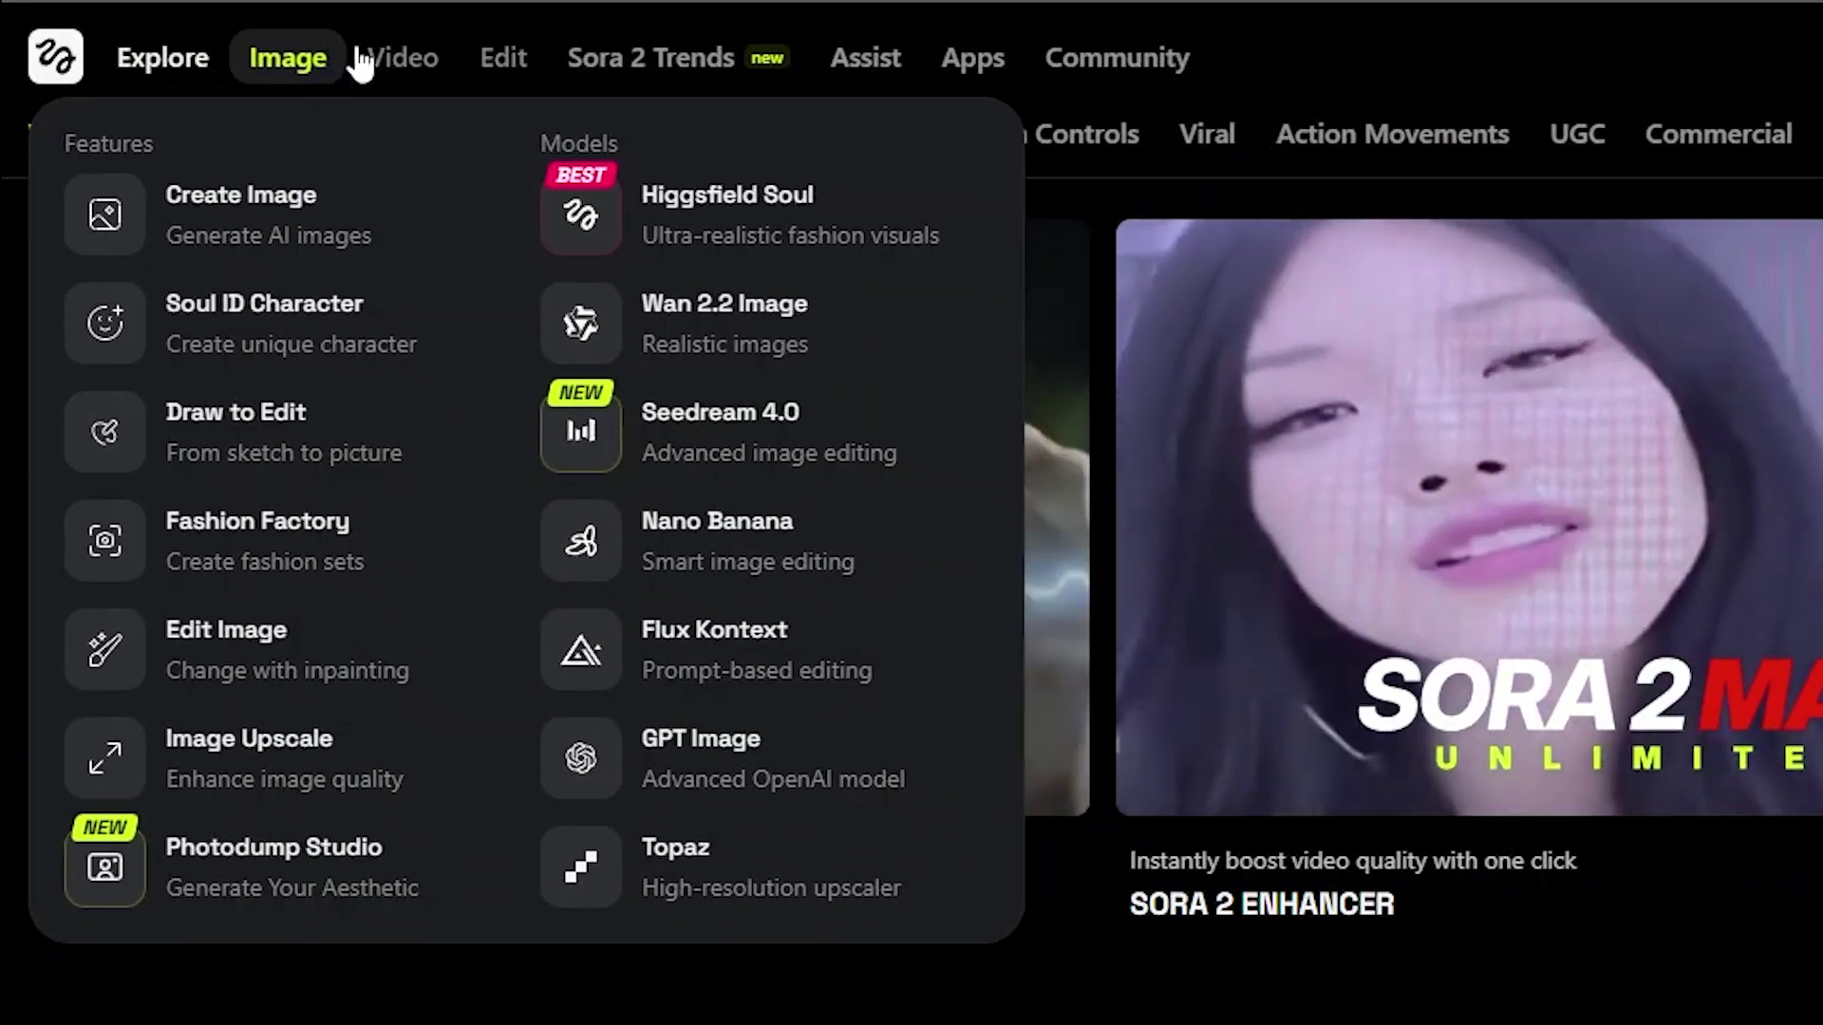
{"action": "mouse_move", "coordinate": [415, 66]}
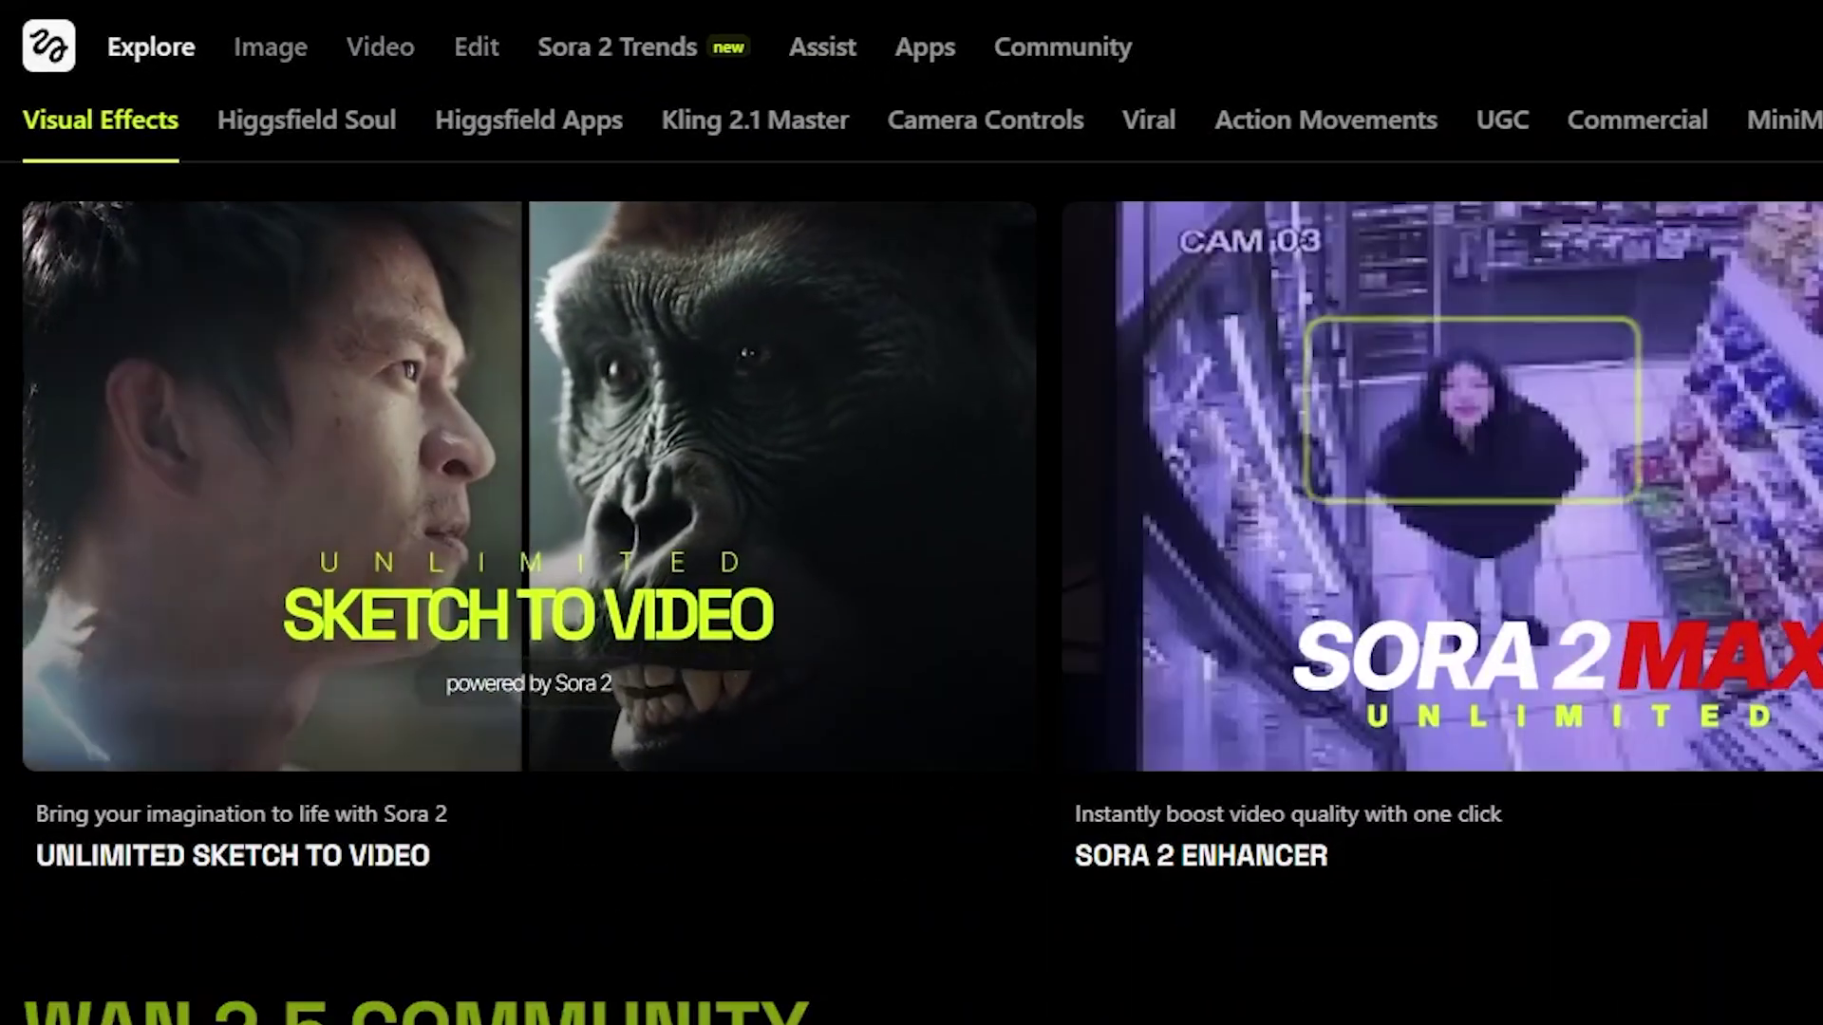
{"action": "mouse_move", "coordinate": [272, 48]}
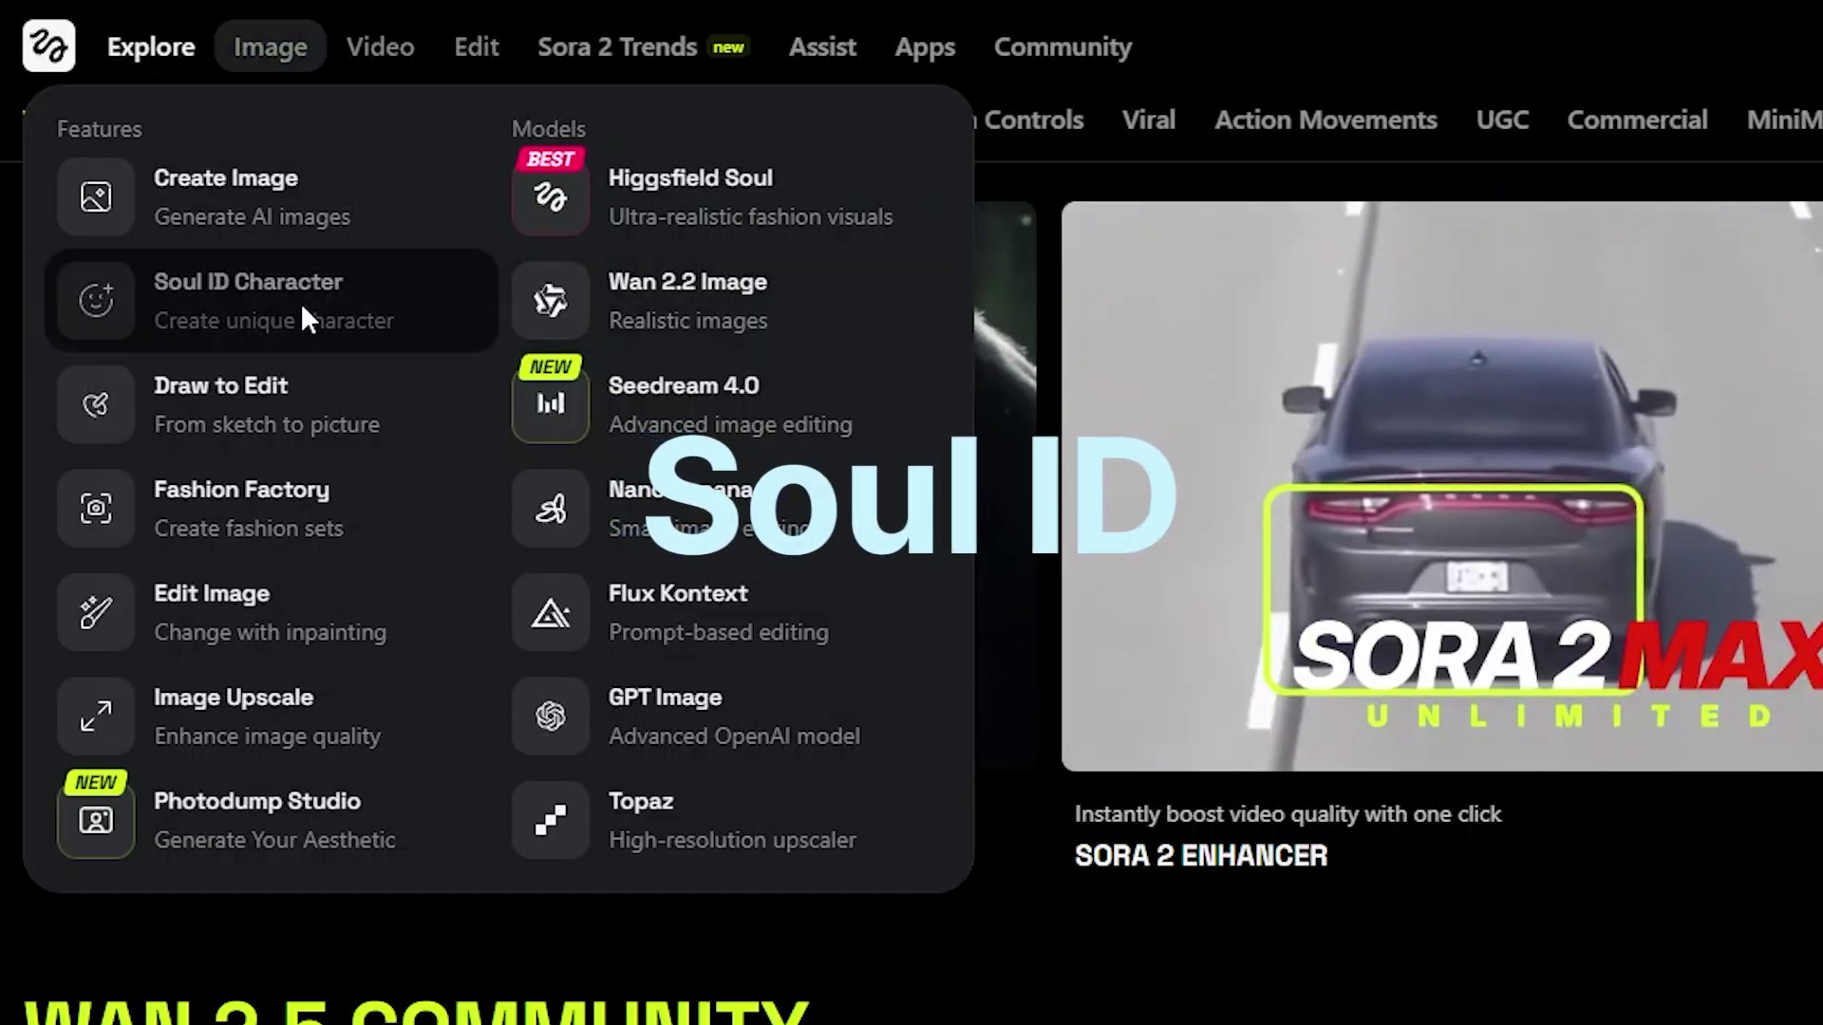
{"action": "left_click", "coordinate": [301, 309]}
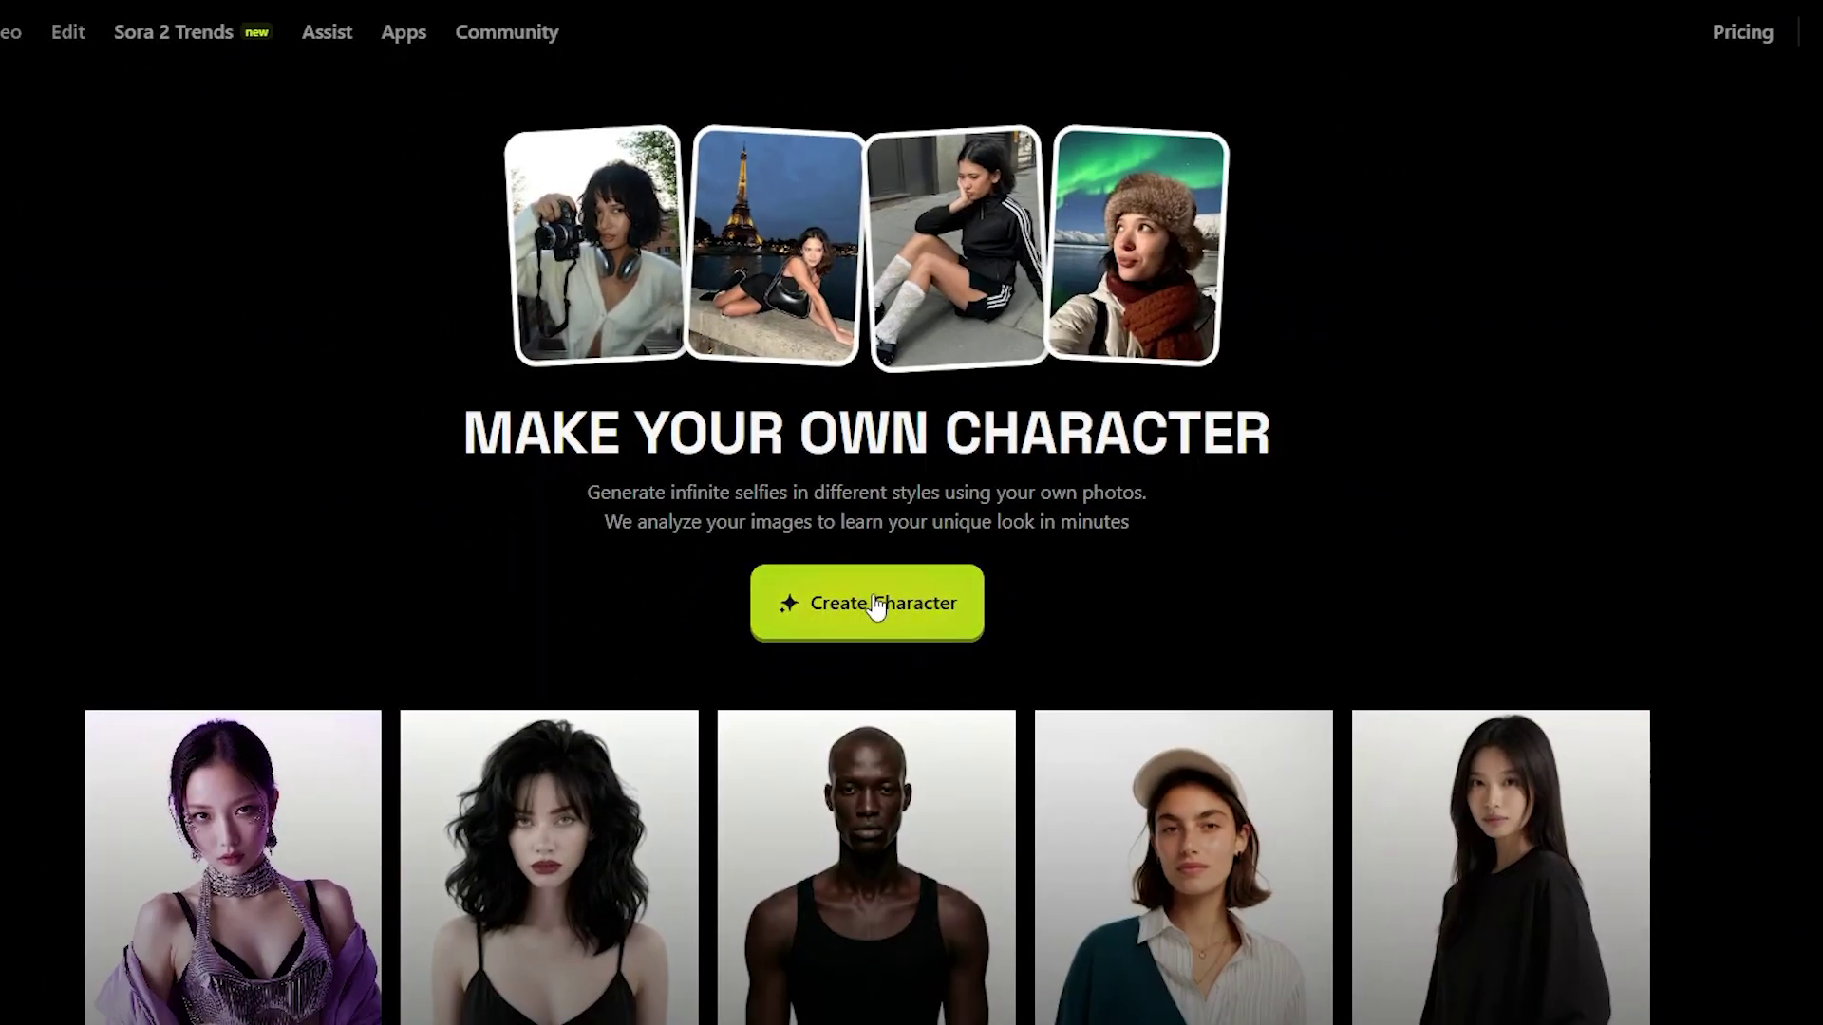
- Start a custom character and begin generating images with the JAMEL character
{"action": "left_click", "coordinate": [872, 752]}
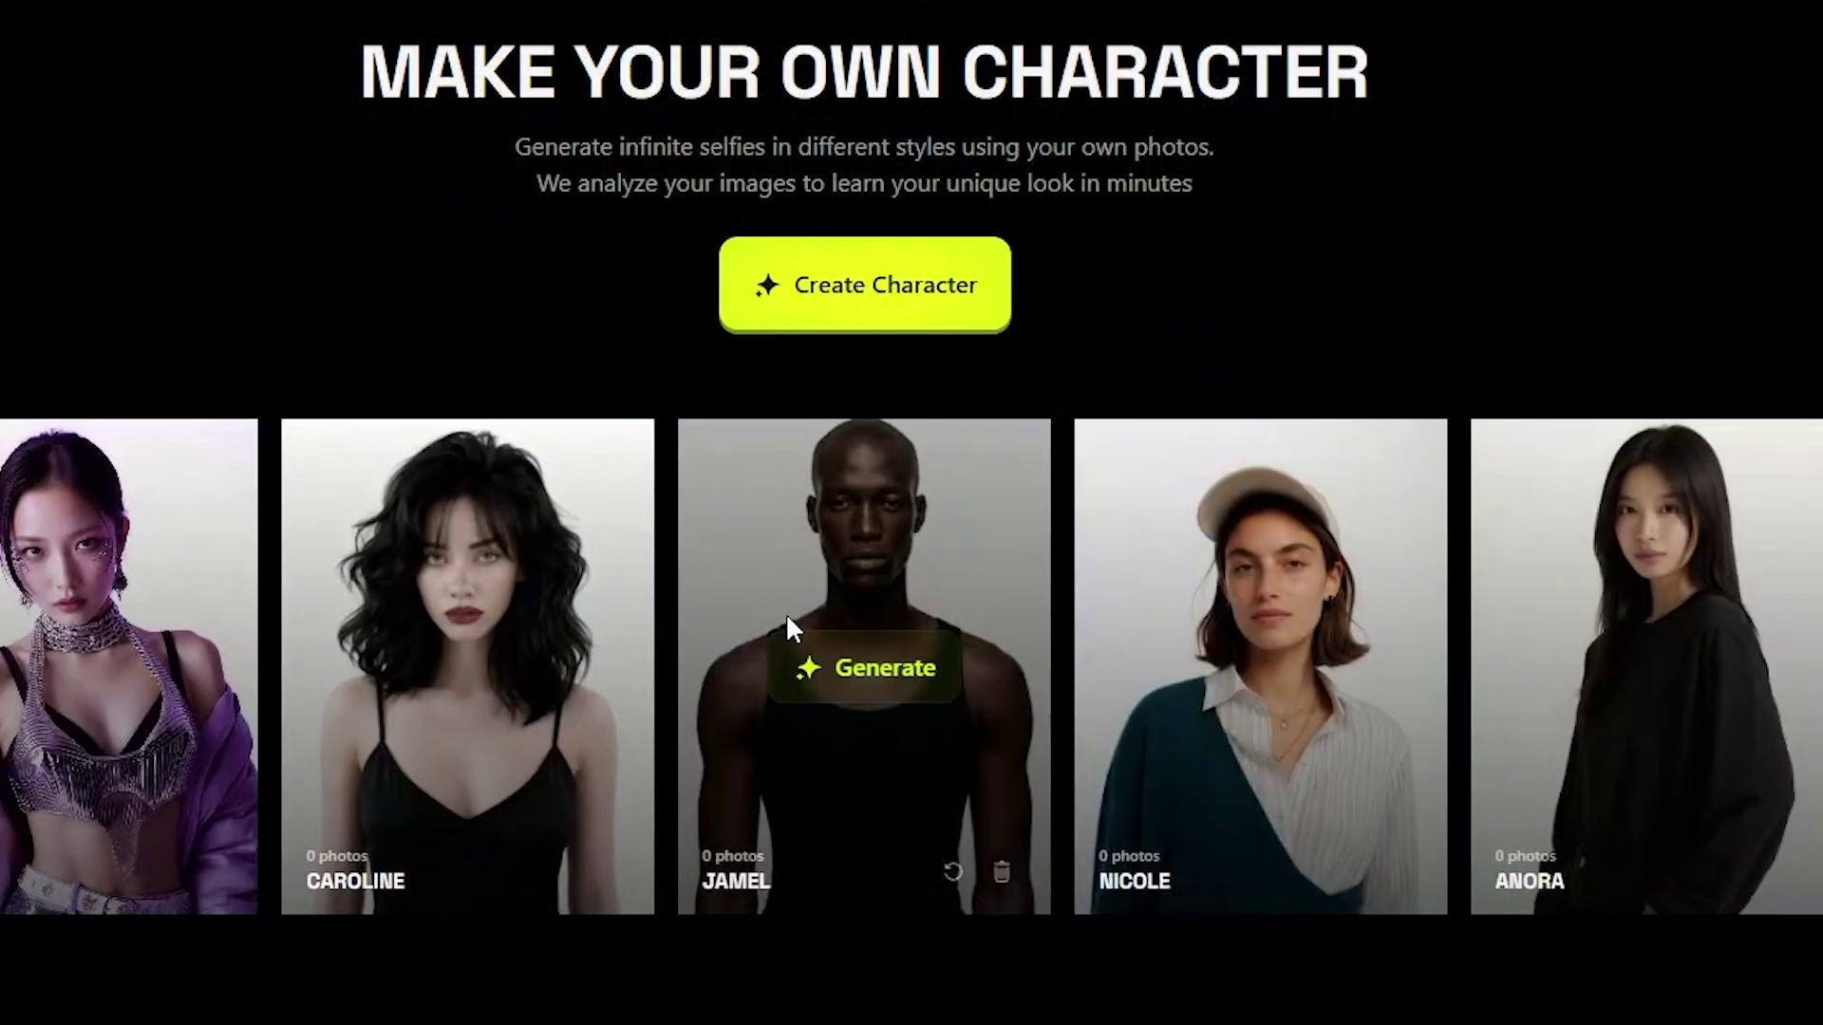
{"action": "left_click", "coordinate": [860, 660]}
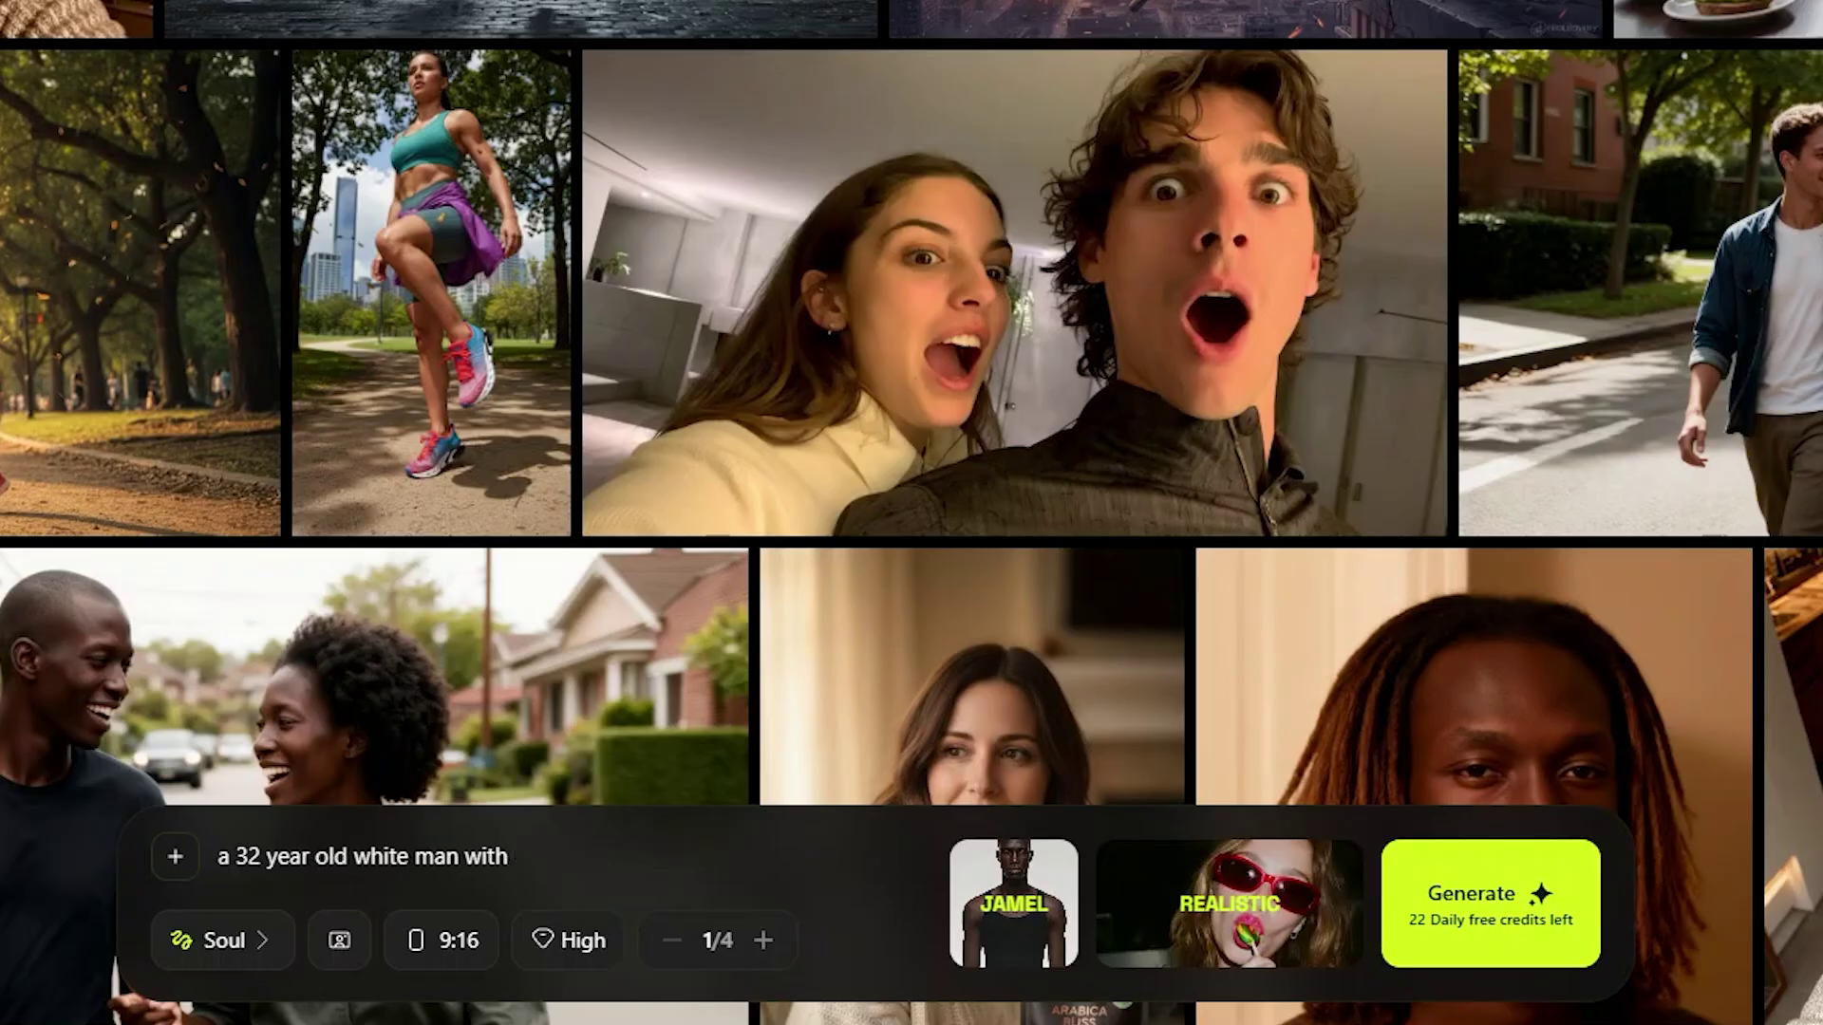
- Paste the freckled, cozy-sweater 32-year-old man prompt, keep 9:16, and generate
{"action": "type", "text": "with shoulder-length brown hair, freckles, wearing a cozy sweater. Warm indoor light, conversational tone."}
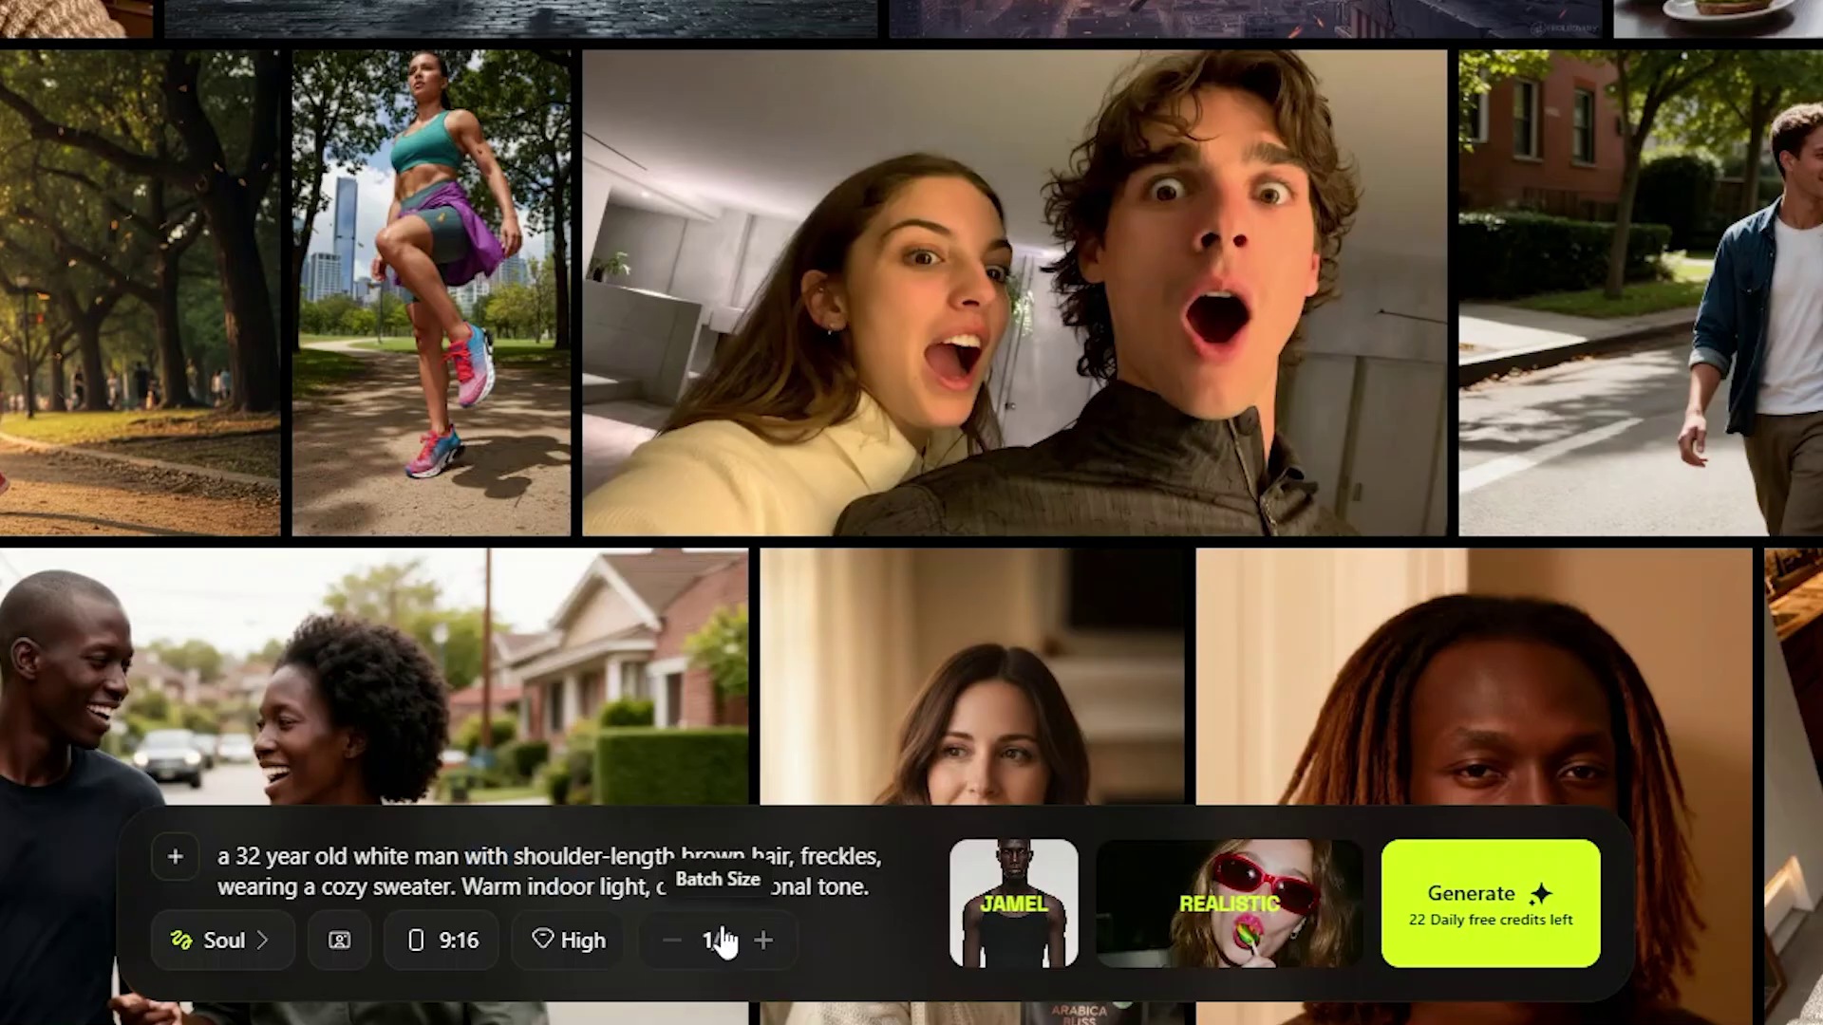
{"action": "left_click", "coordinate": [474, 950]}
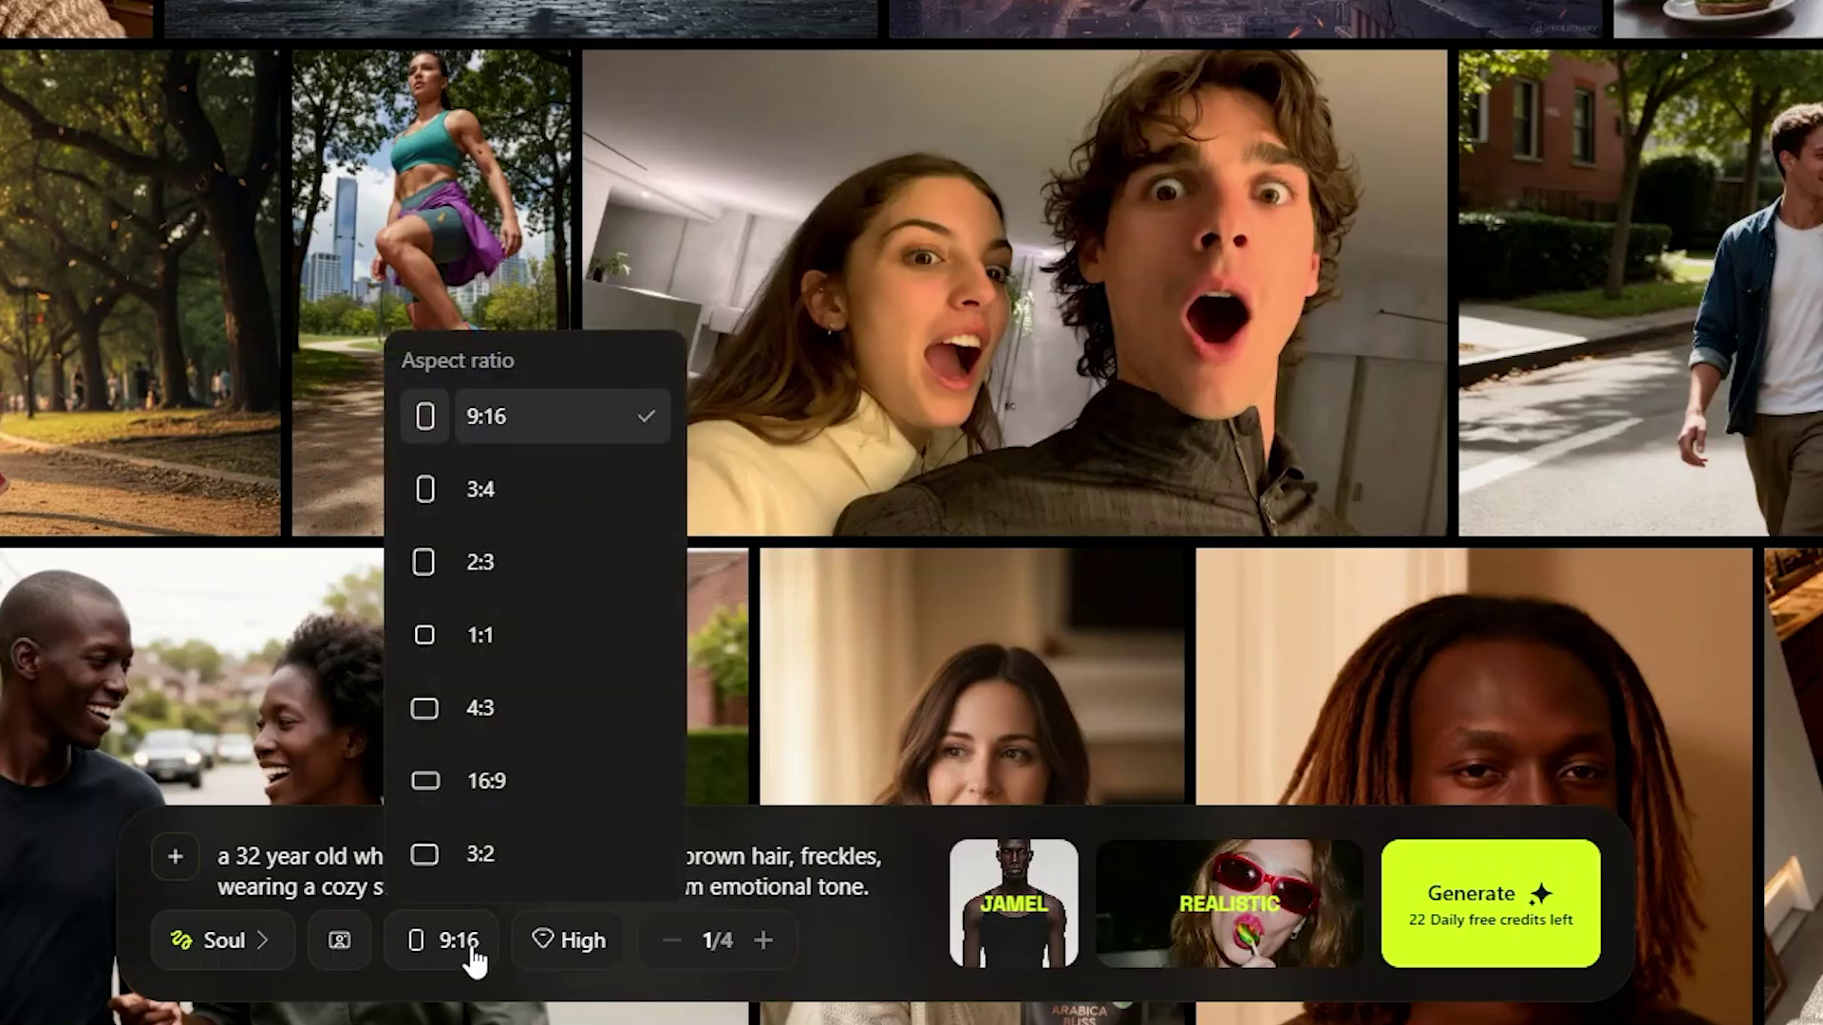
{"action": "left_click", "coordinate": [484, 415]}
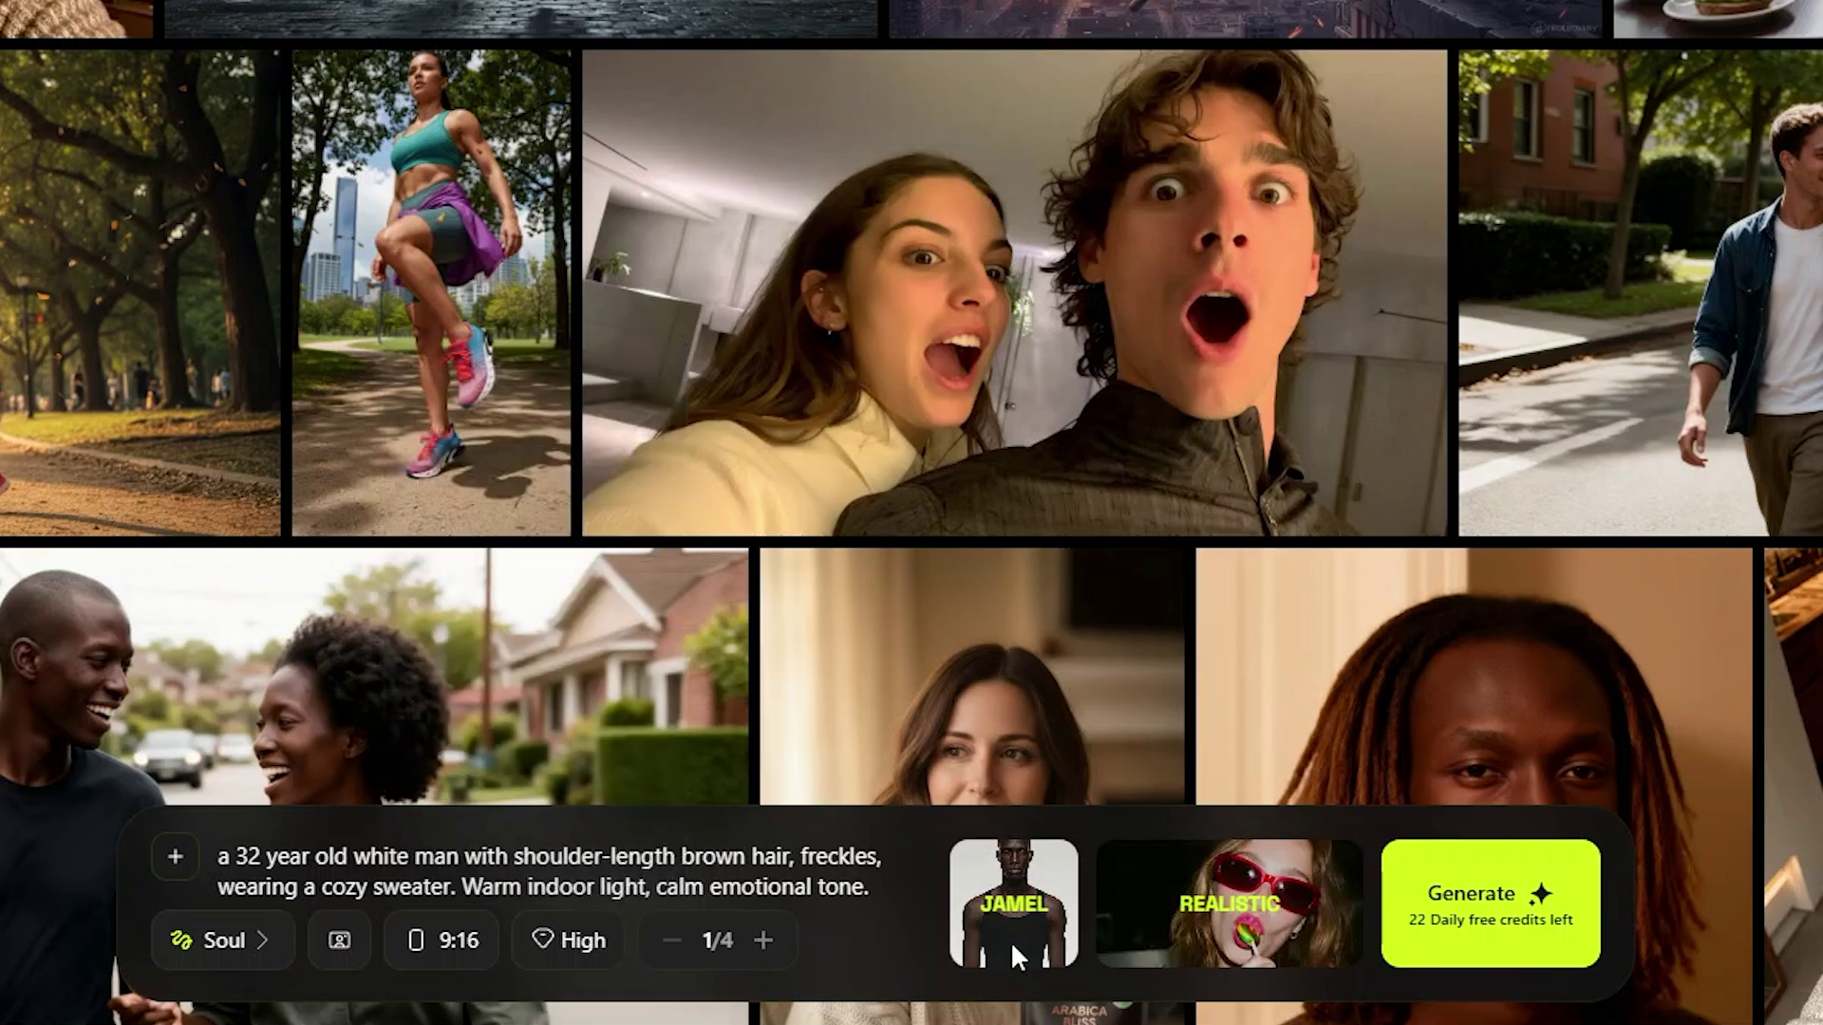
{"action": "left_click", "coordinate": [1457, 950]}
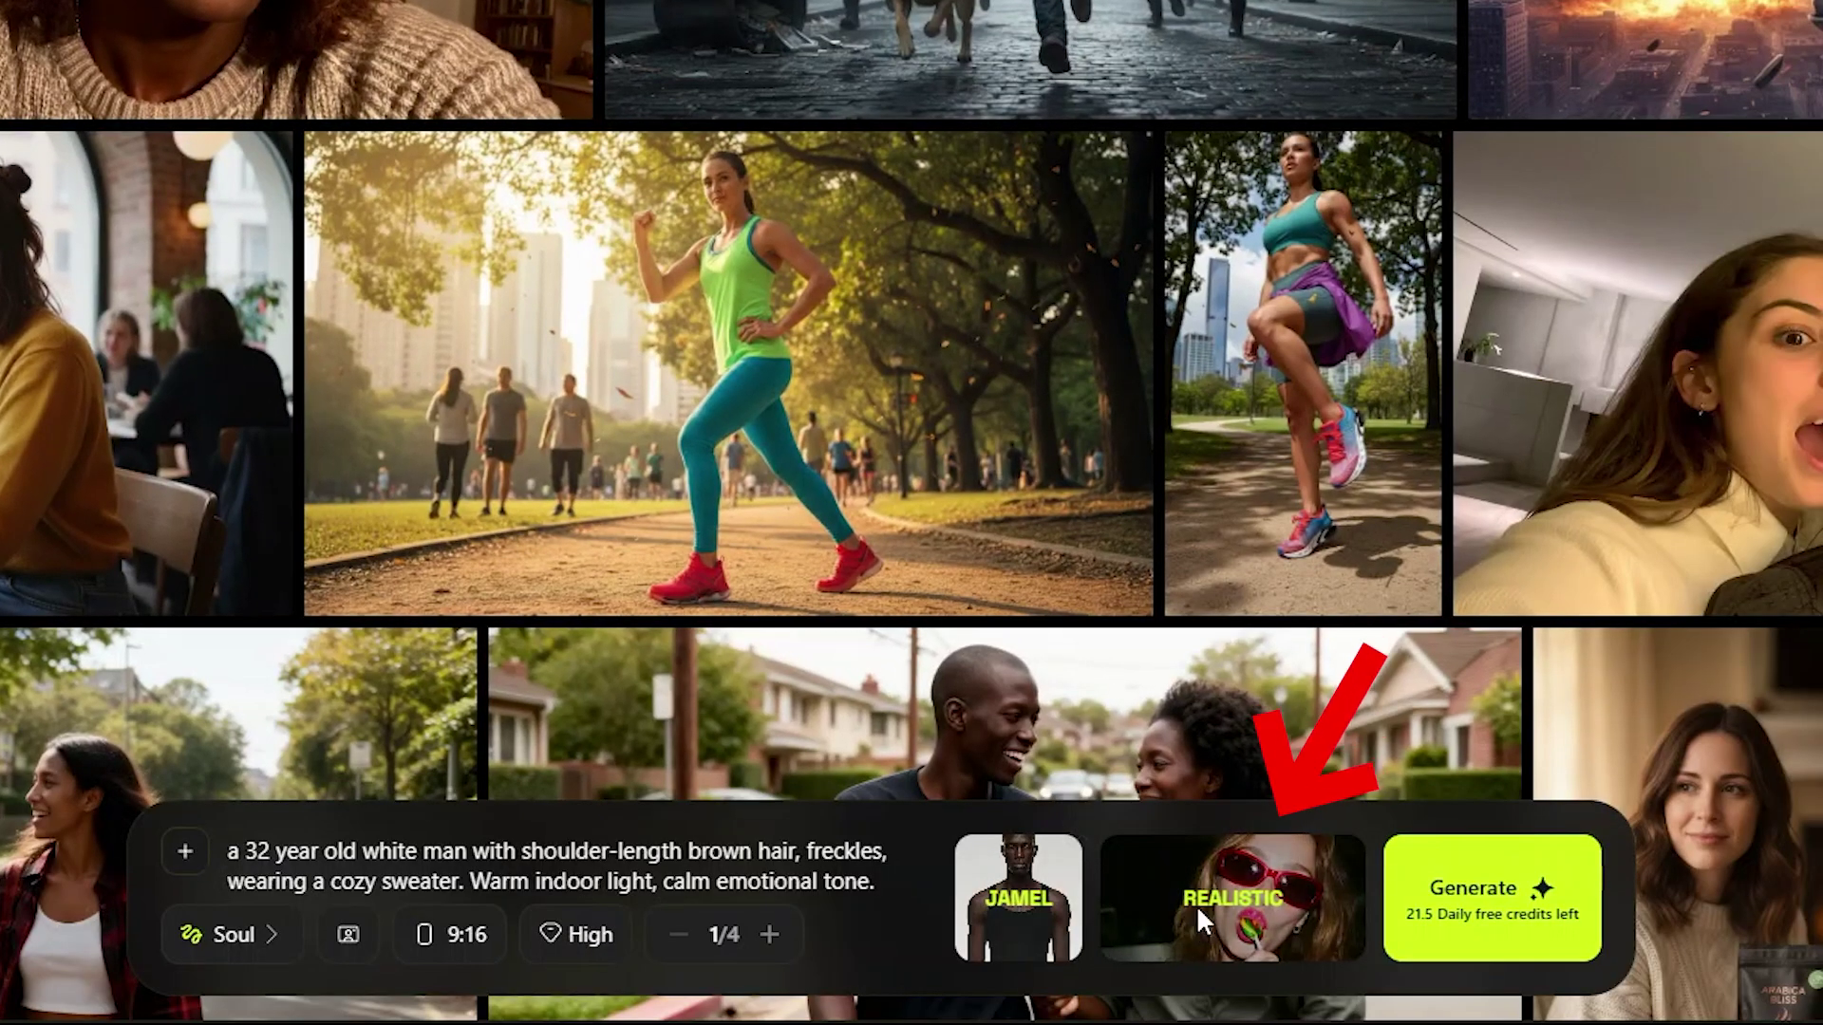
- Apply the 0.5 Selfie style preset from the style grid
{"action": "left_click", "coordinate": [1196, 904]}
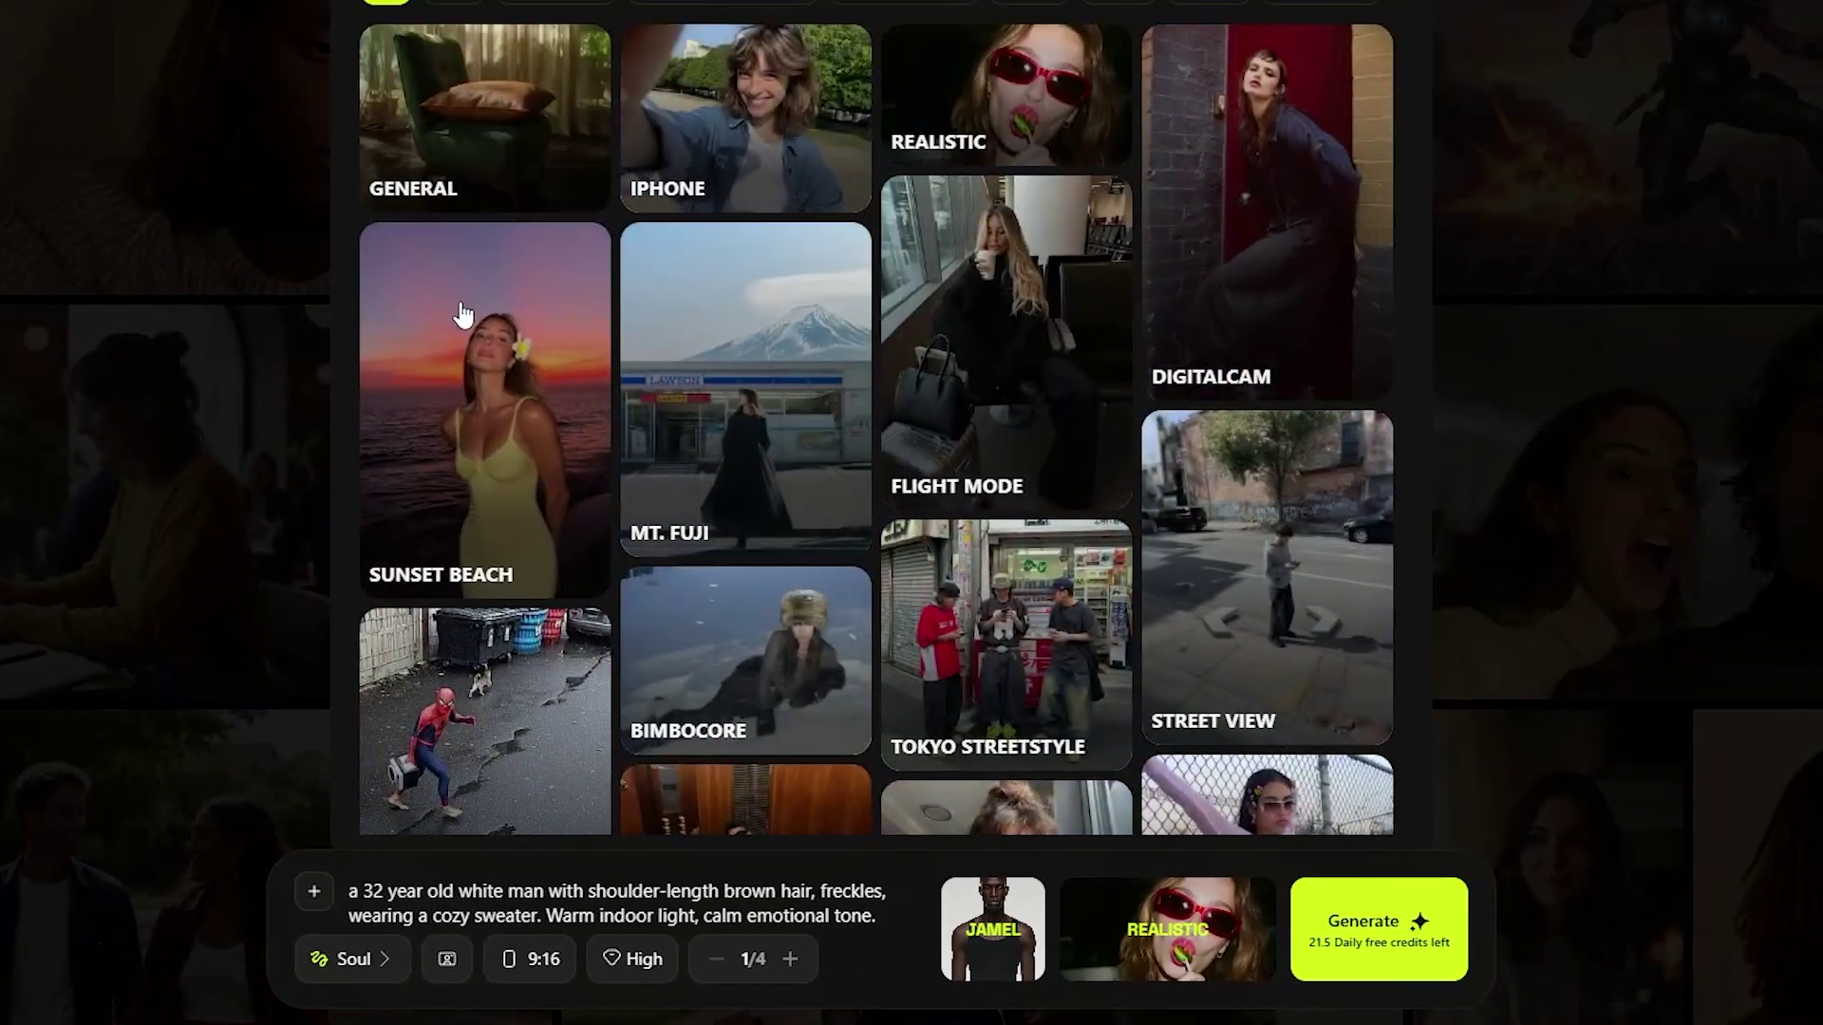
{"action": "scroll", "coordinate": [975, 349], "scroll_direction": "down", "scroll_amount": 5}
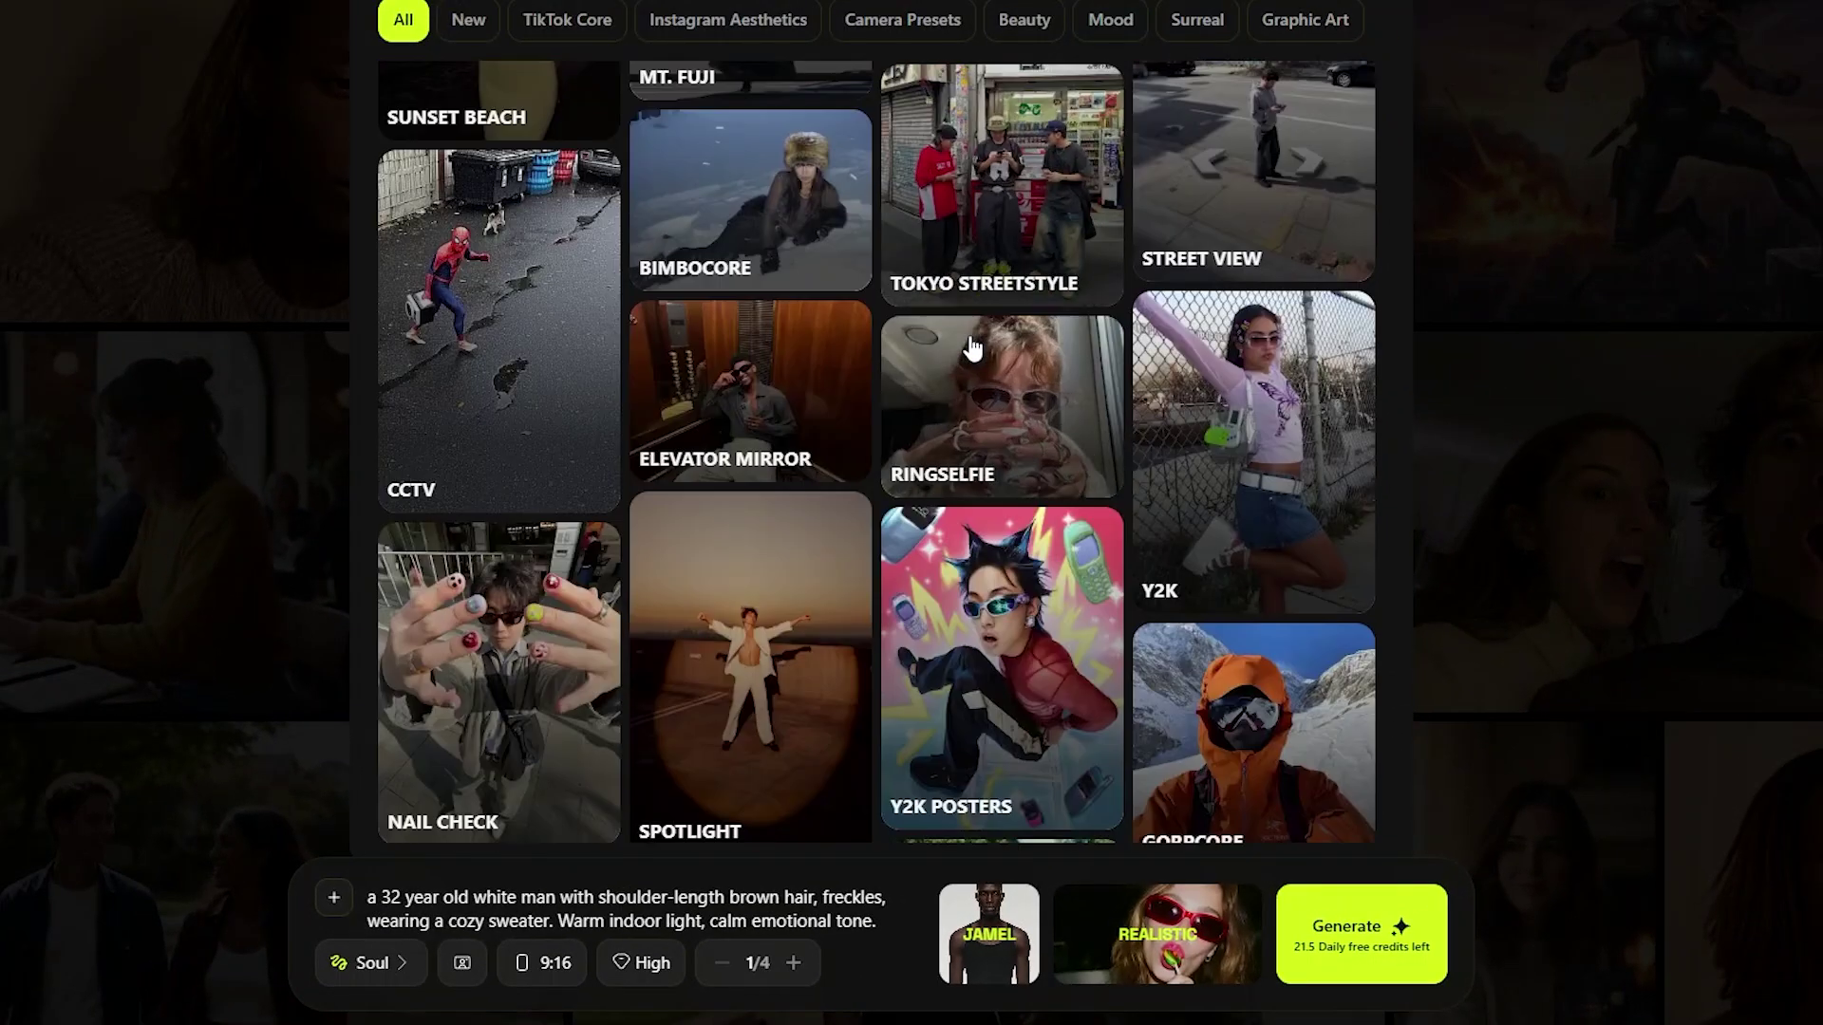
{"action": "scroll", "coordinate": [973, 350], "scroll_direction": "down", "scroll_amount": 8}
{"action": "scroll", "coordinate": [918, 503], "scroll_direction": "up", "scroll_amount": 15}
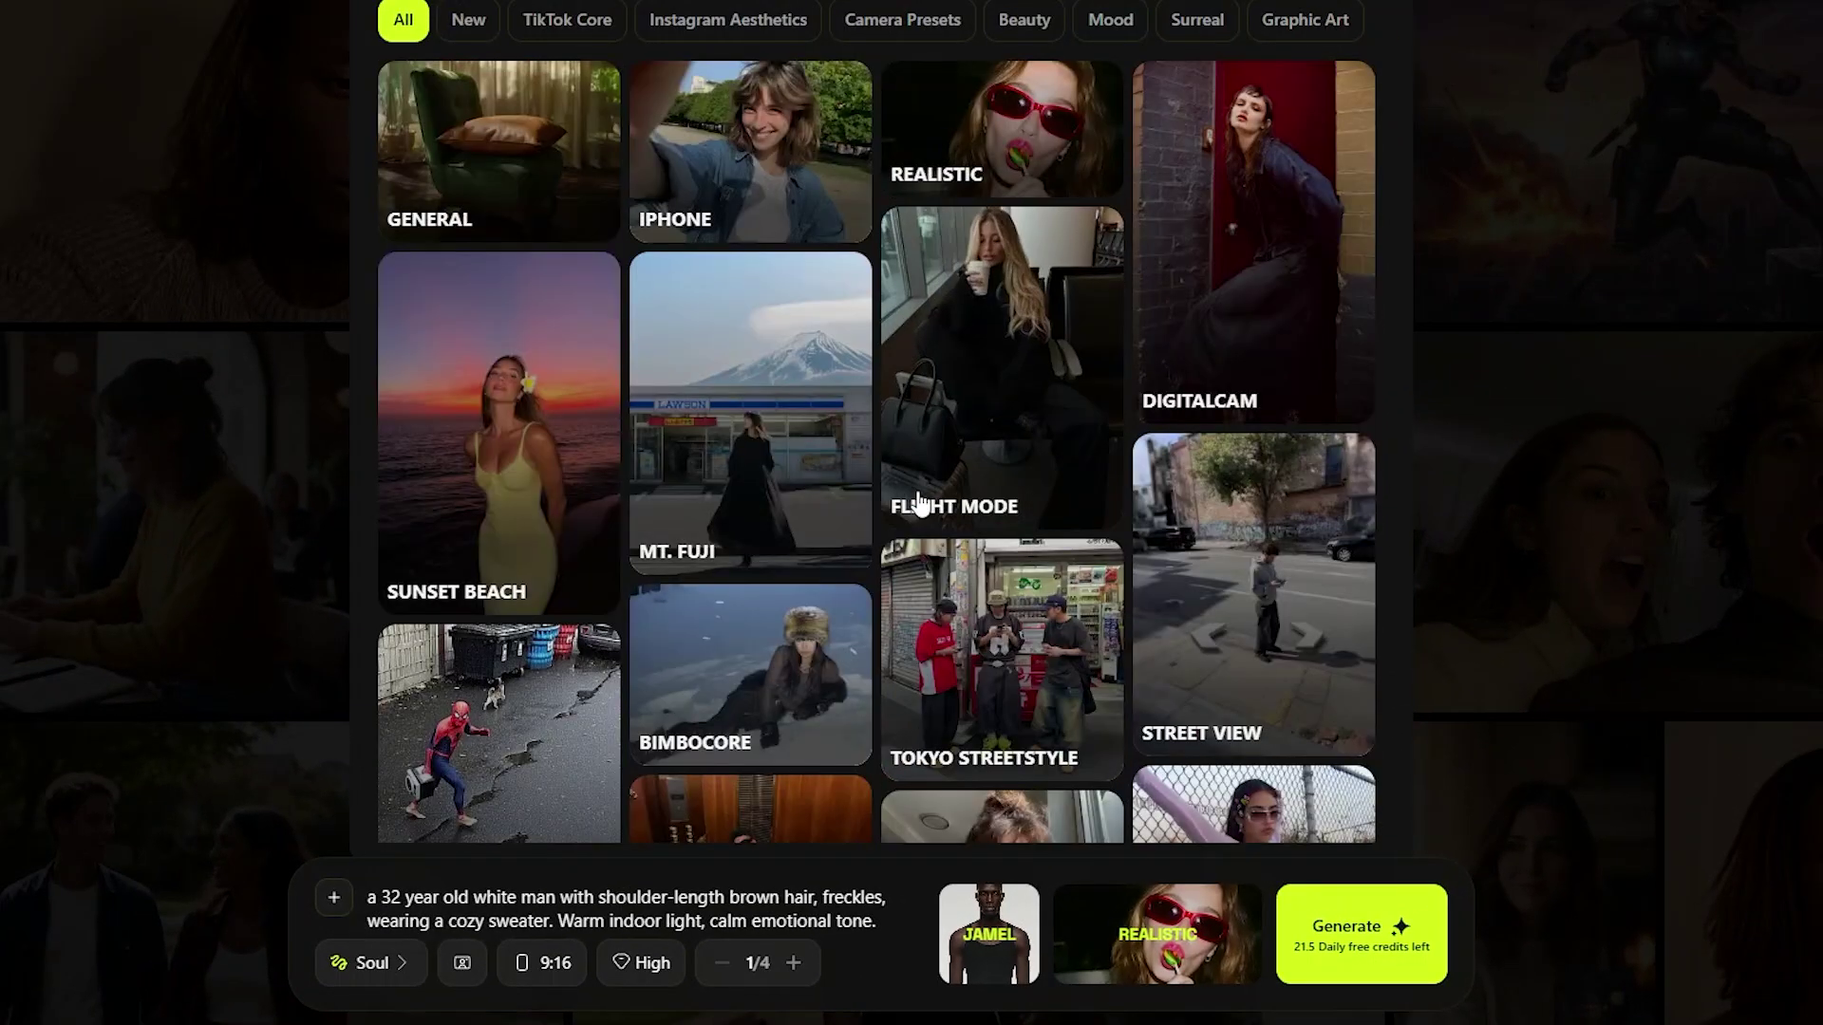
{"action": "scroll", "coordinate": [935, 486], "scroll_direction": "down", "scroll_amount": 10}
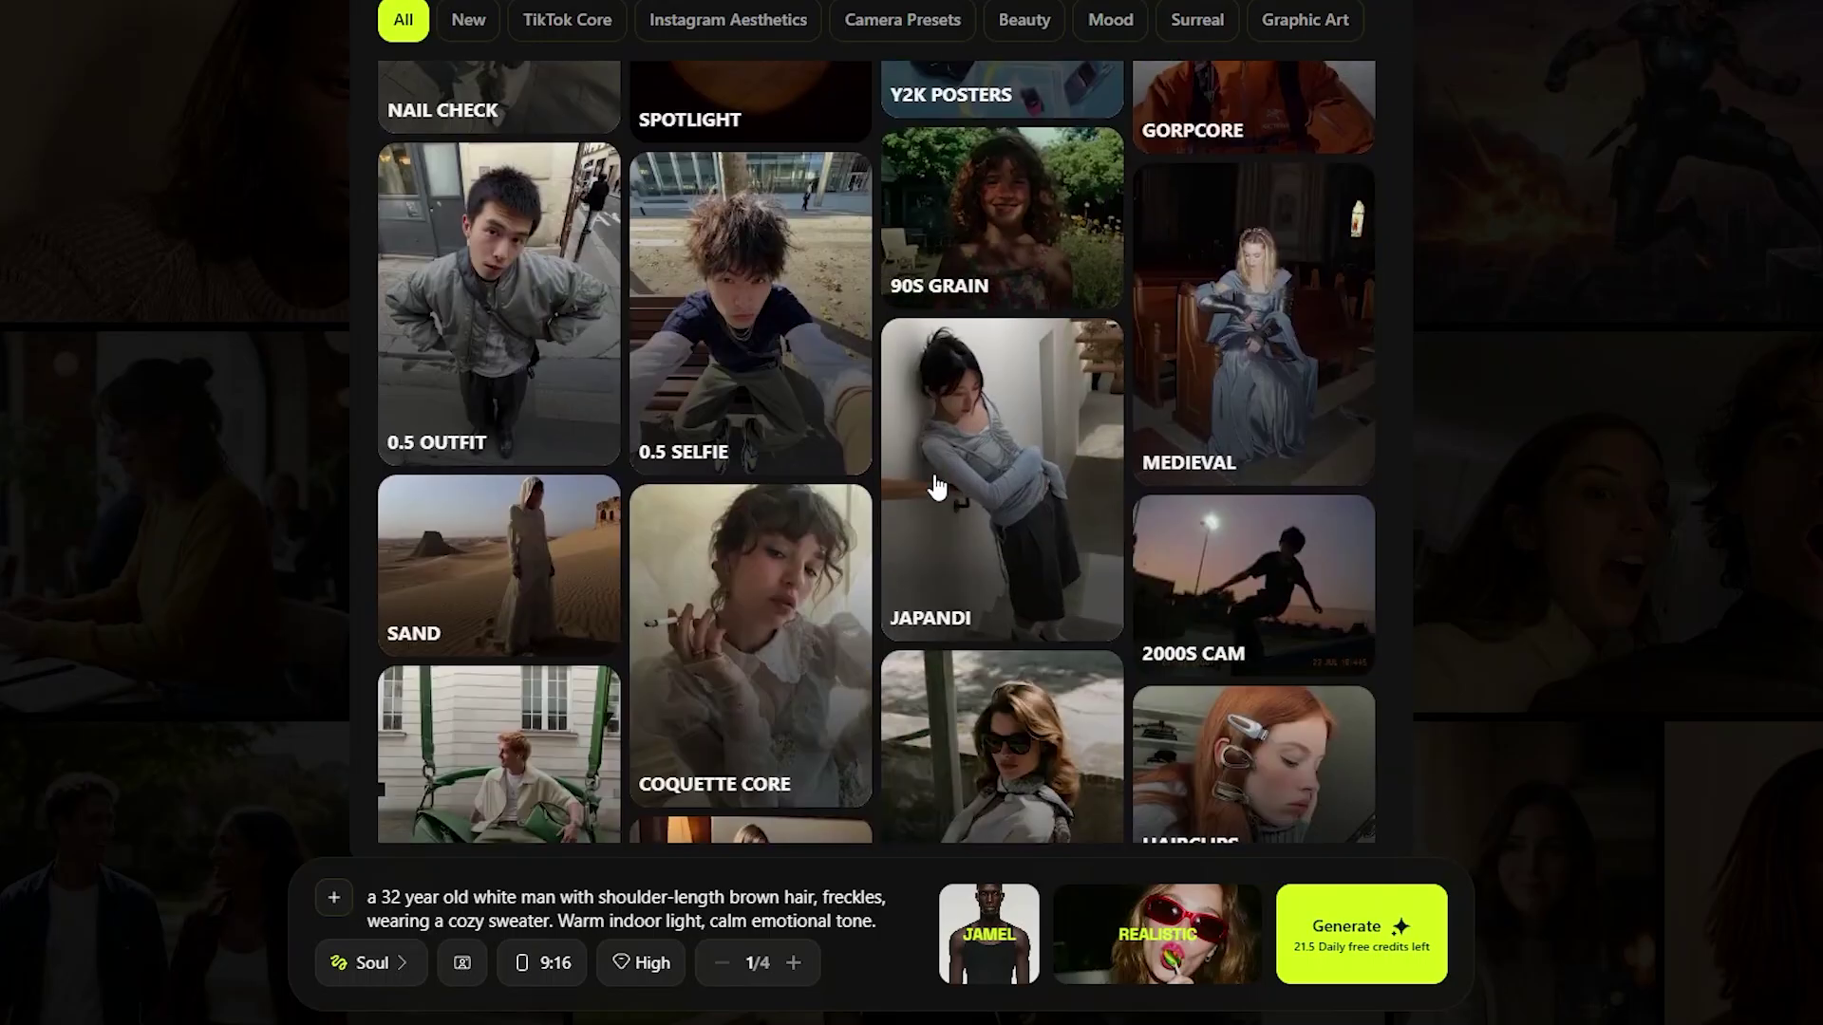
{"action": "left_click", "coordinate": [789, 295]}
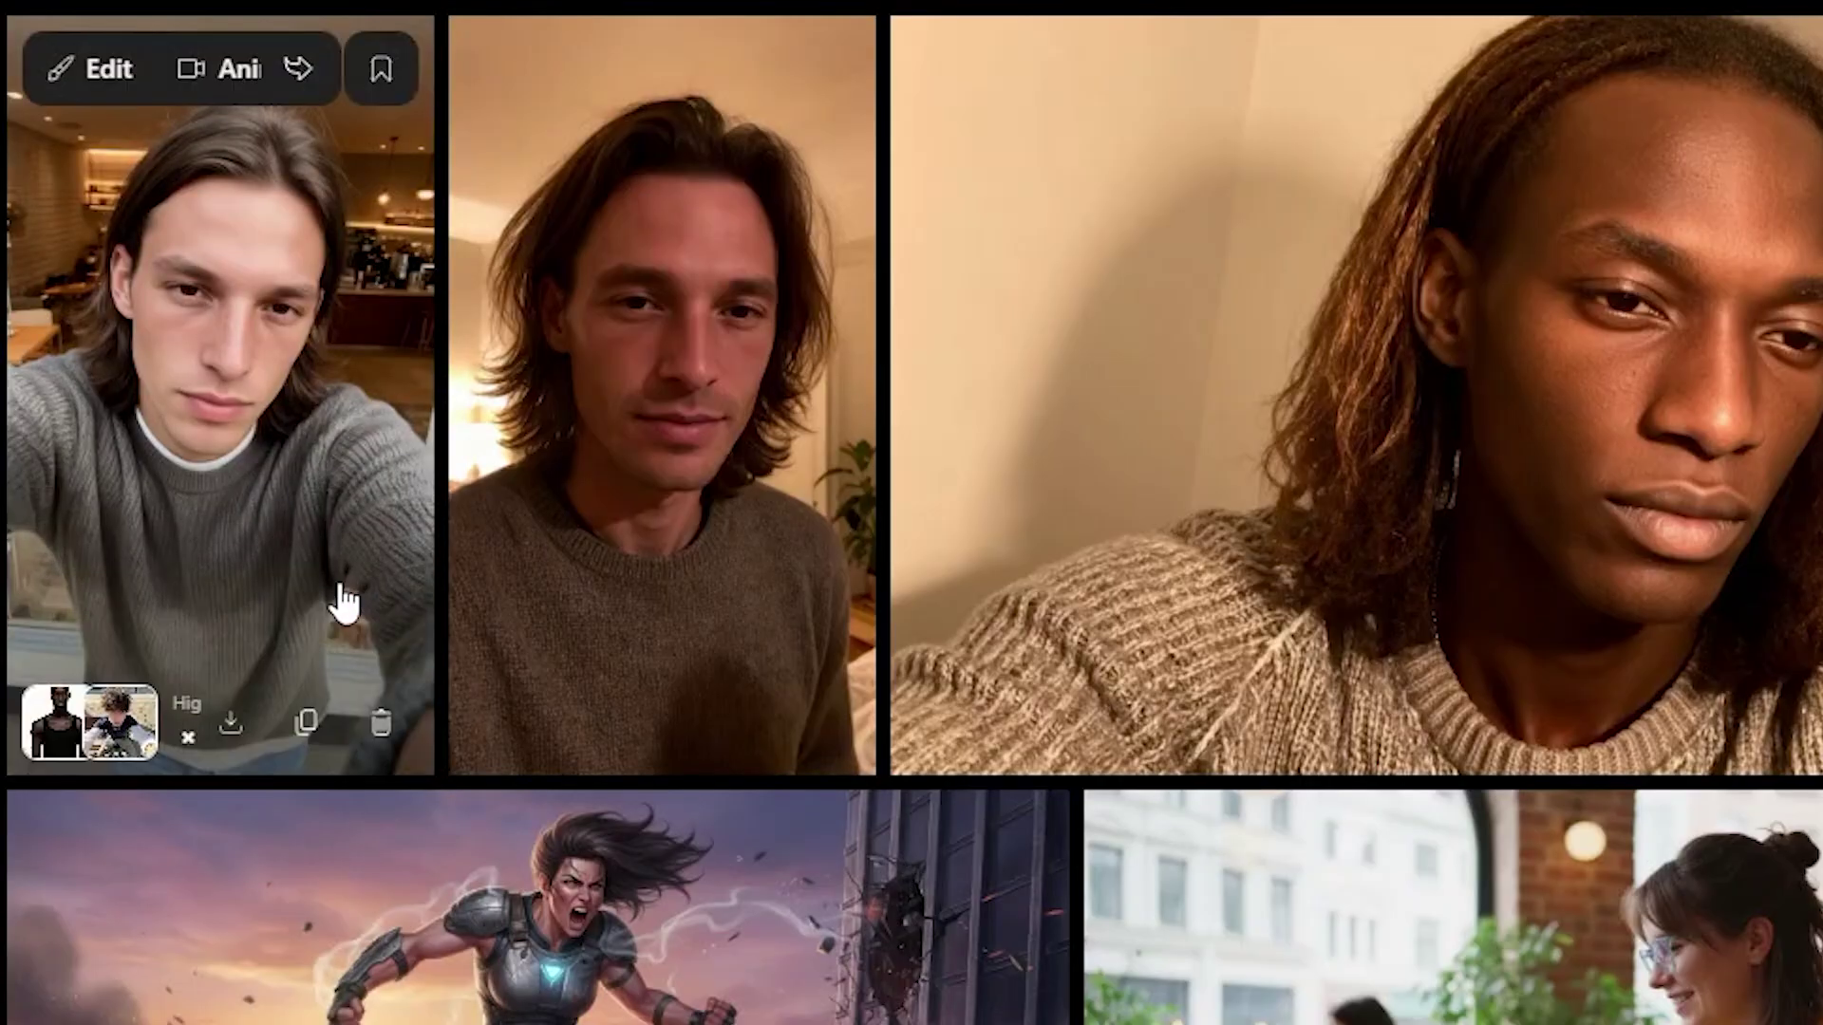
- Animate the selfie as a video with the fire-control prompt at 1080p and generate it
{"action": "left_click", "coordinate": [215, 76]}
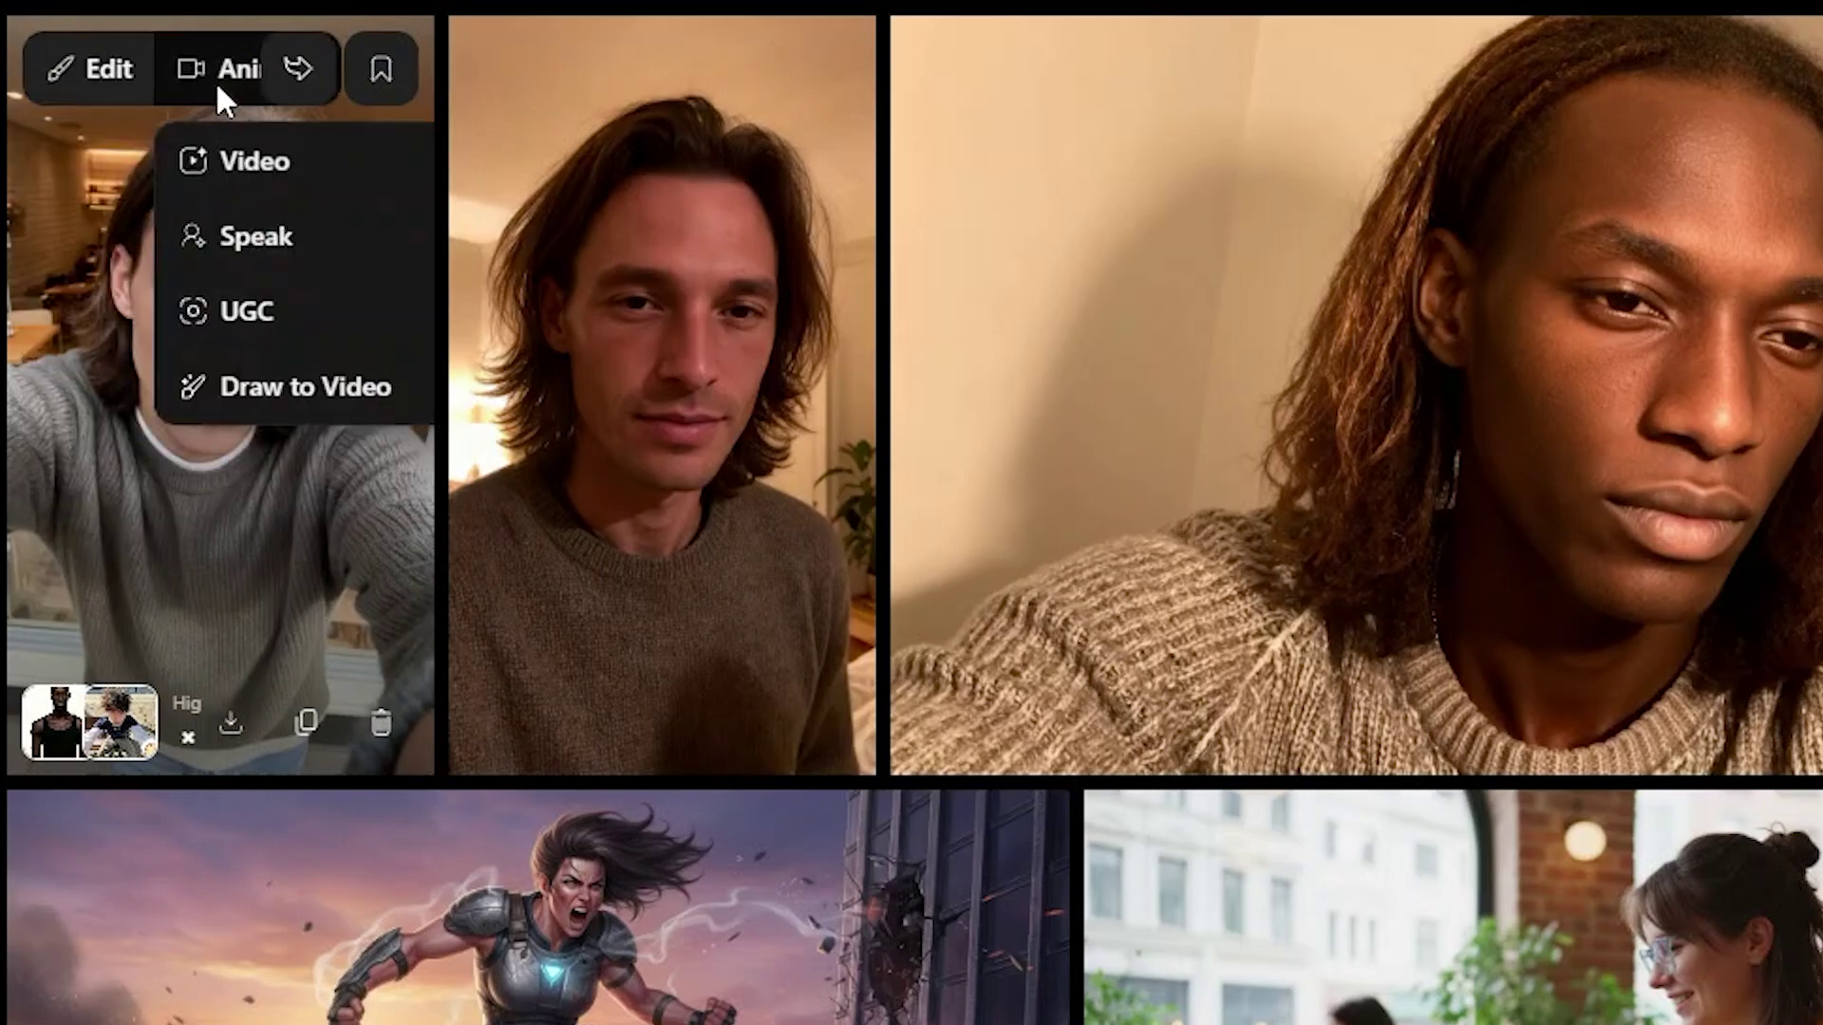
{"action": "left_click", "coordinate": [248, 162]}
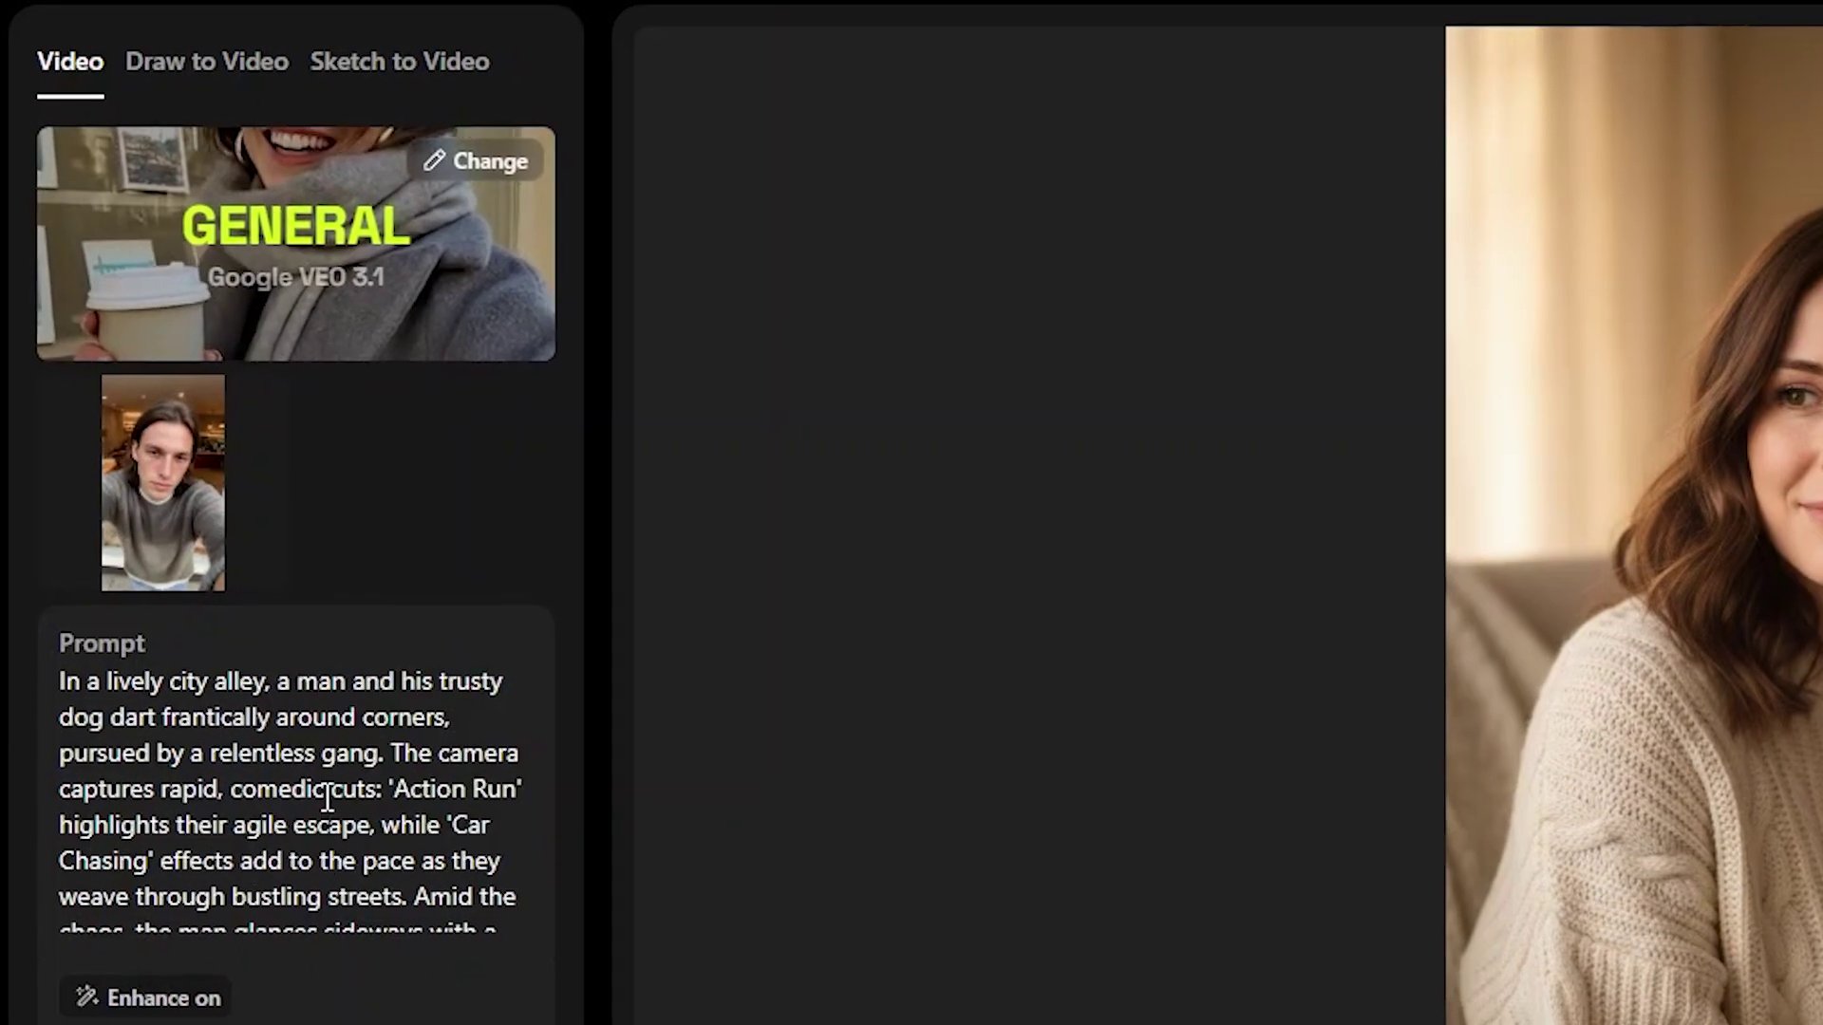
{"action": "double_click", "coordinate": [326, 795]}
{"action": "key", "text": "ctrl+a"}
{"action": "type", "text": "man discovers he can control fire with his hands — flames trail his fingers like paint strokes as he sketches shapes in the air."}
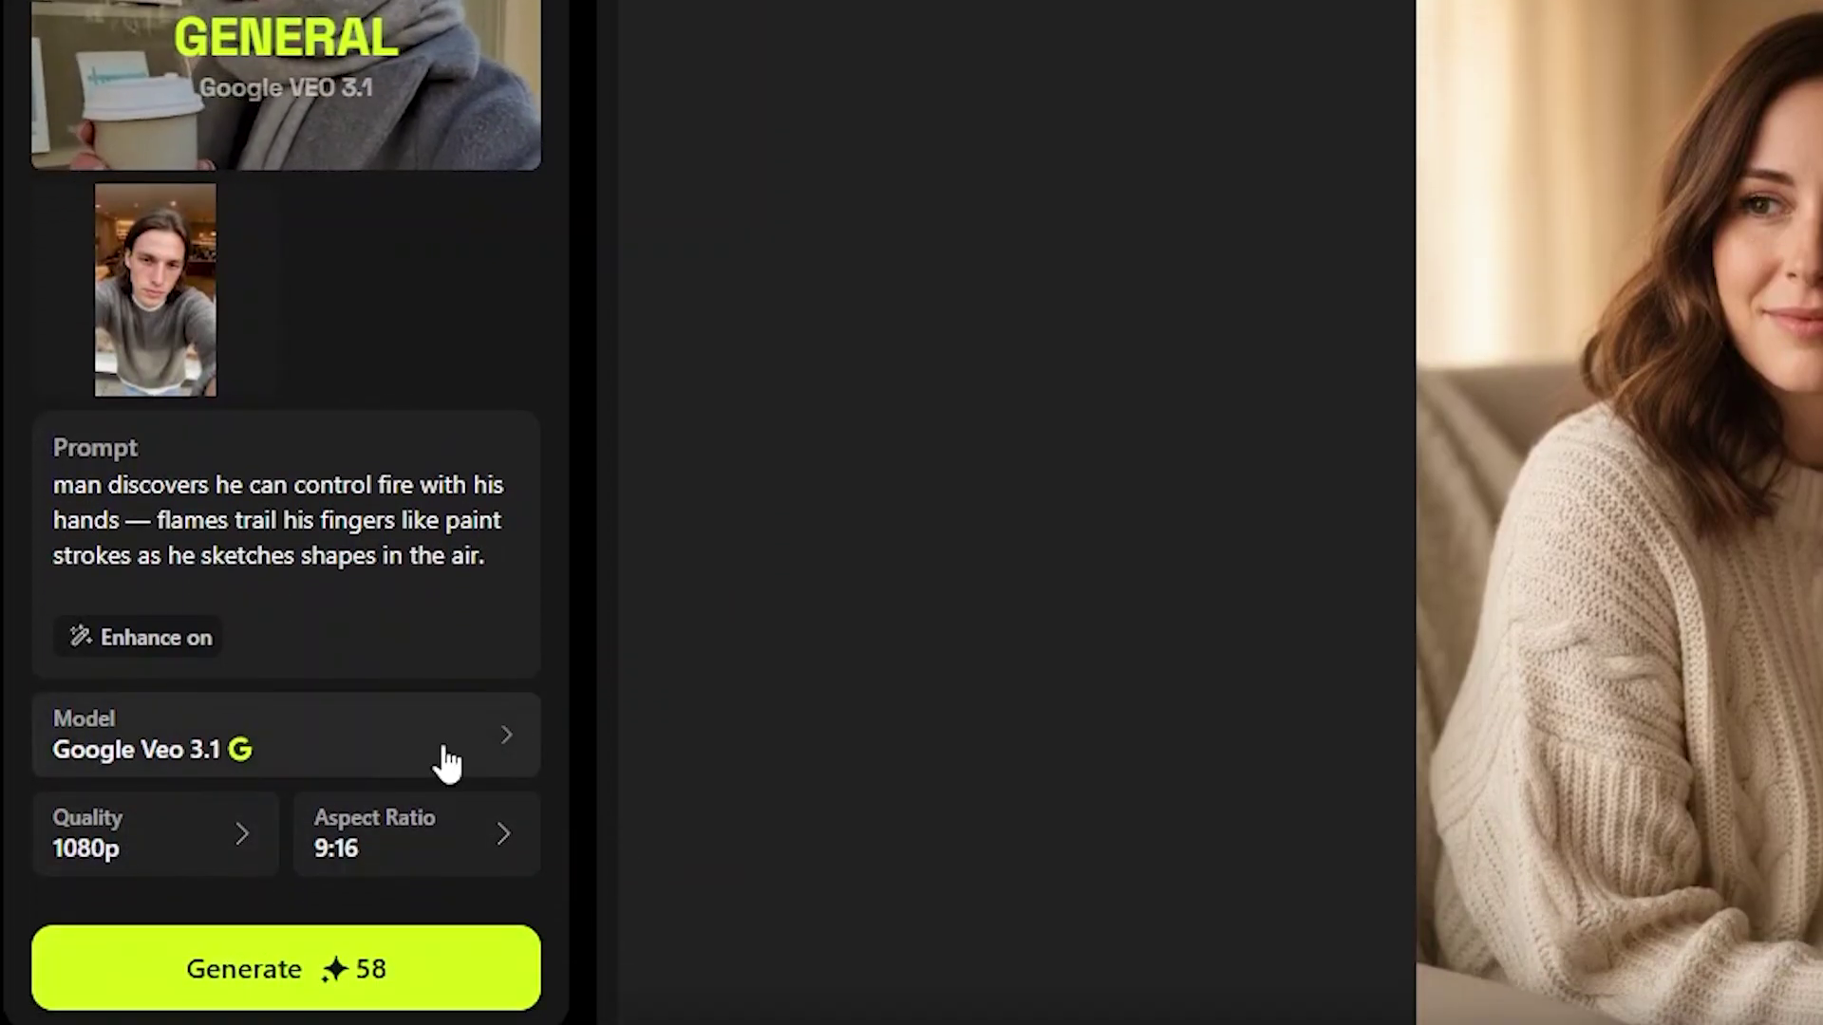
{"action": "left_click", "coordinate": [224, 846]}
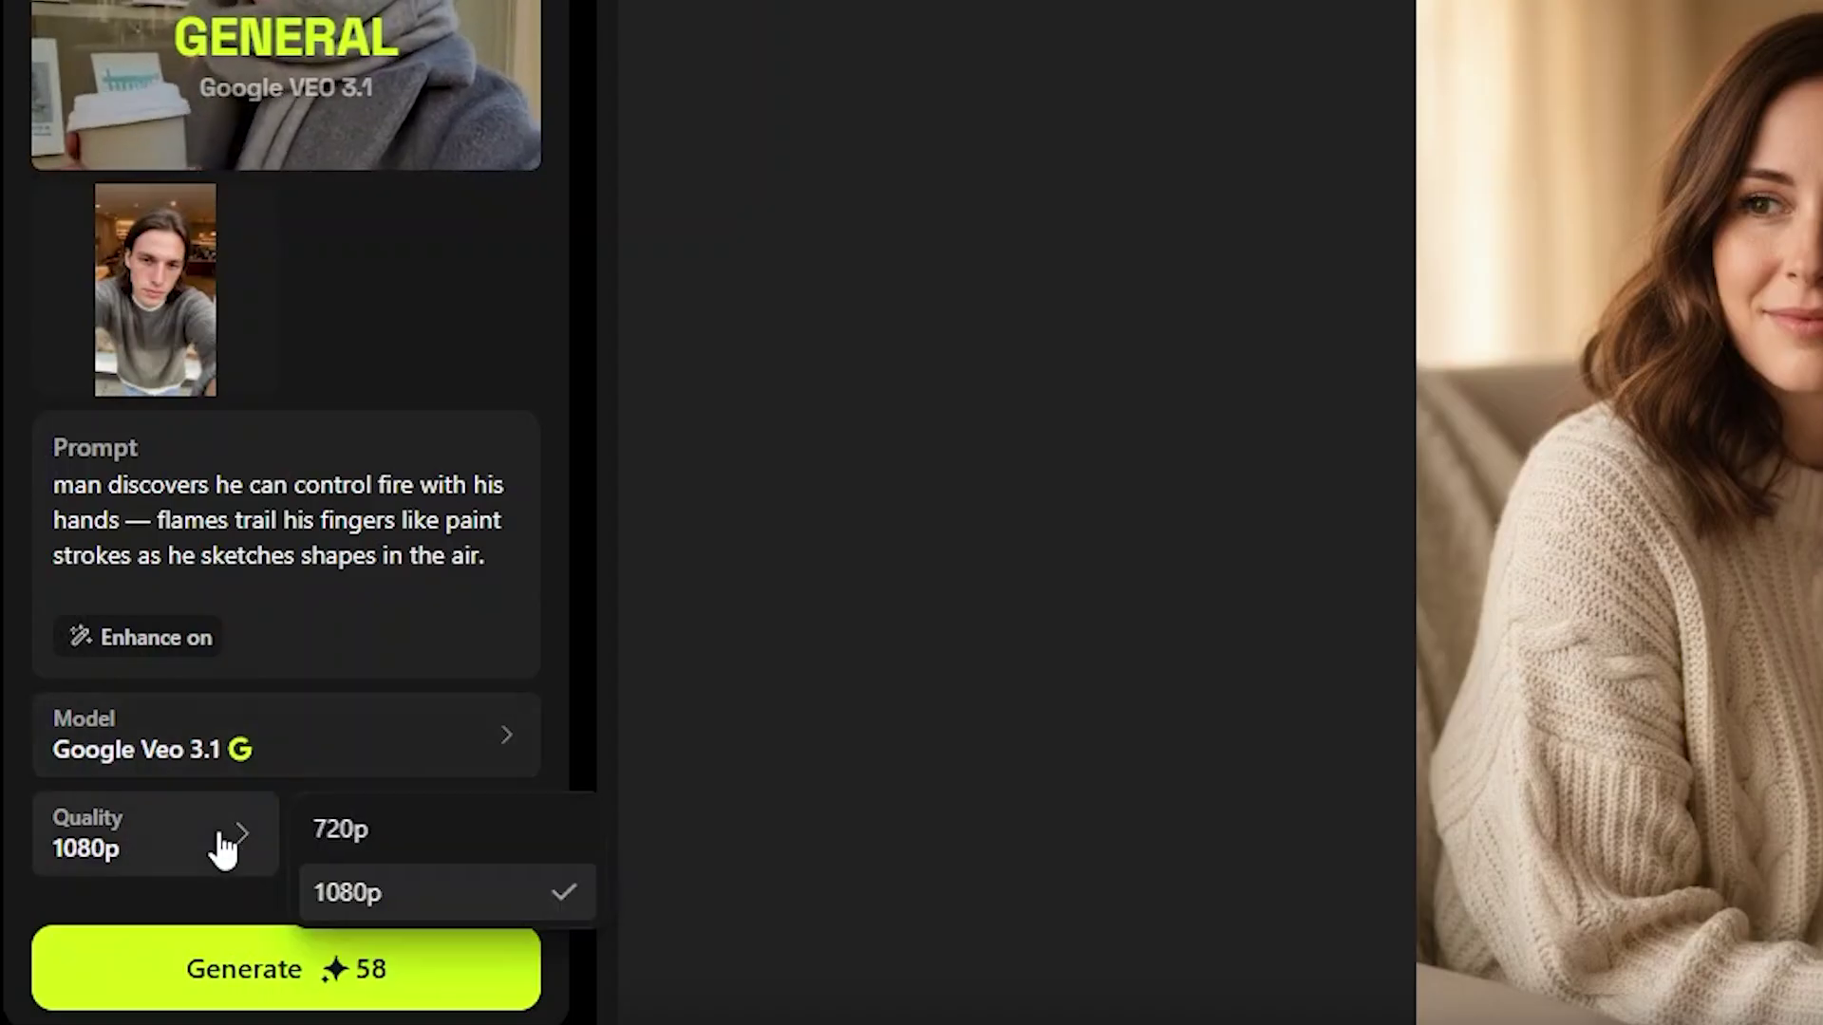
{"action": "left_click", "coordinate": [372, 900]}
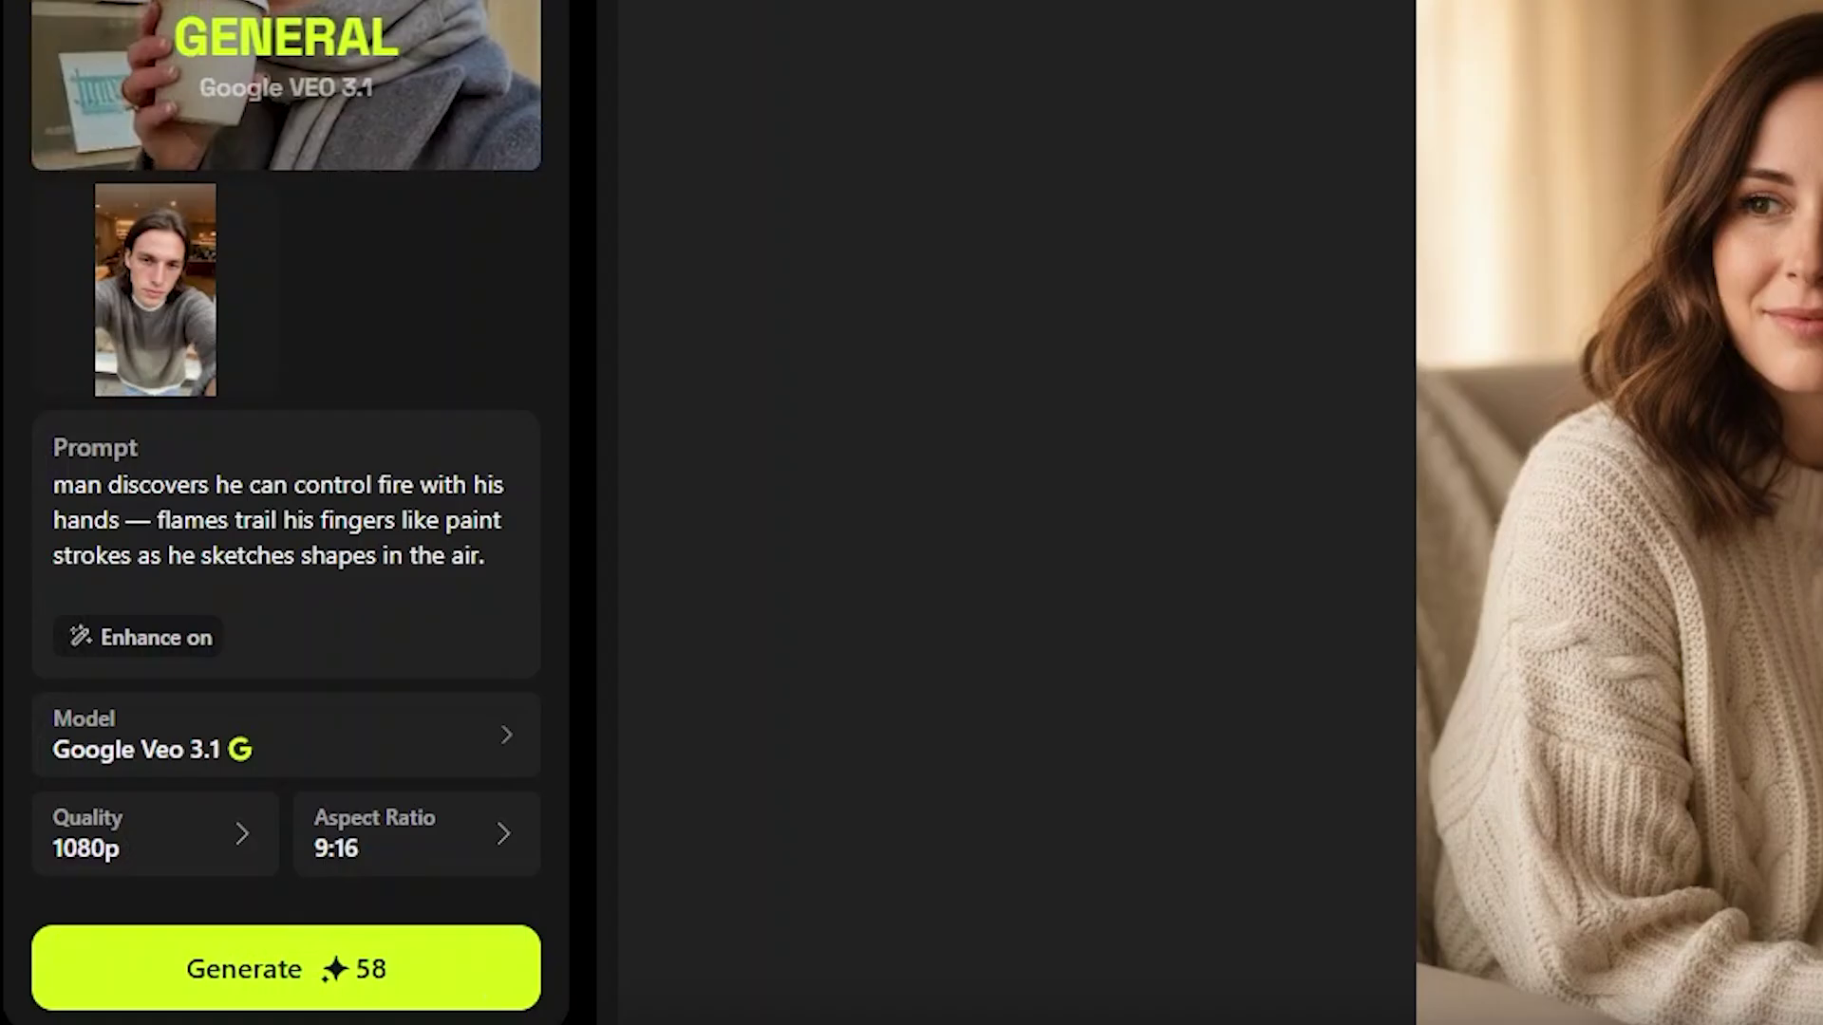
{"action": "left_click", "coordinate": [302, 973]}
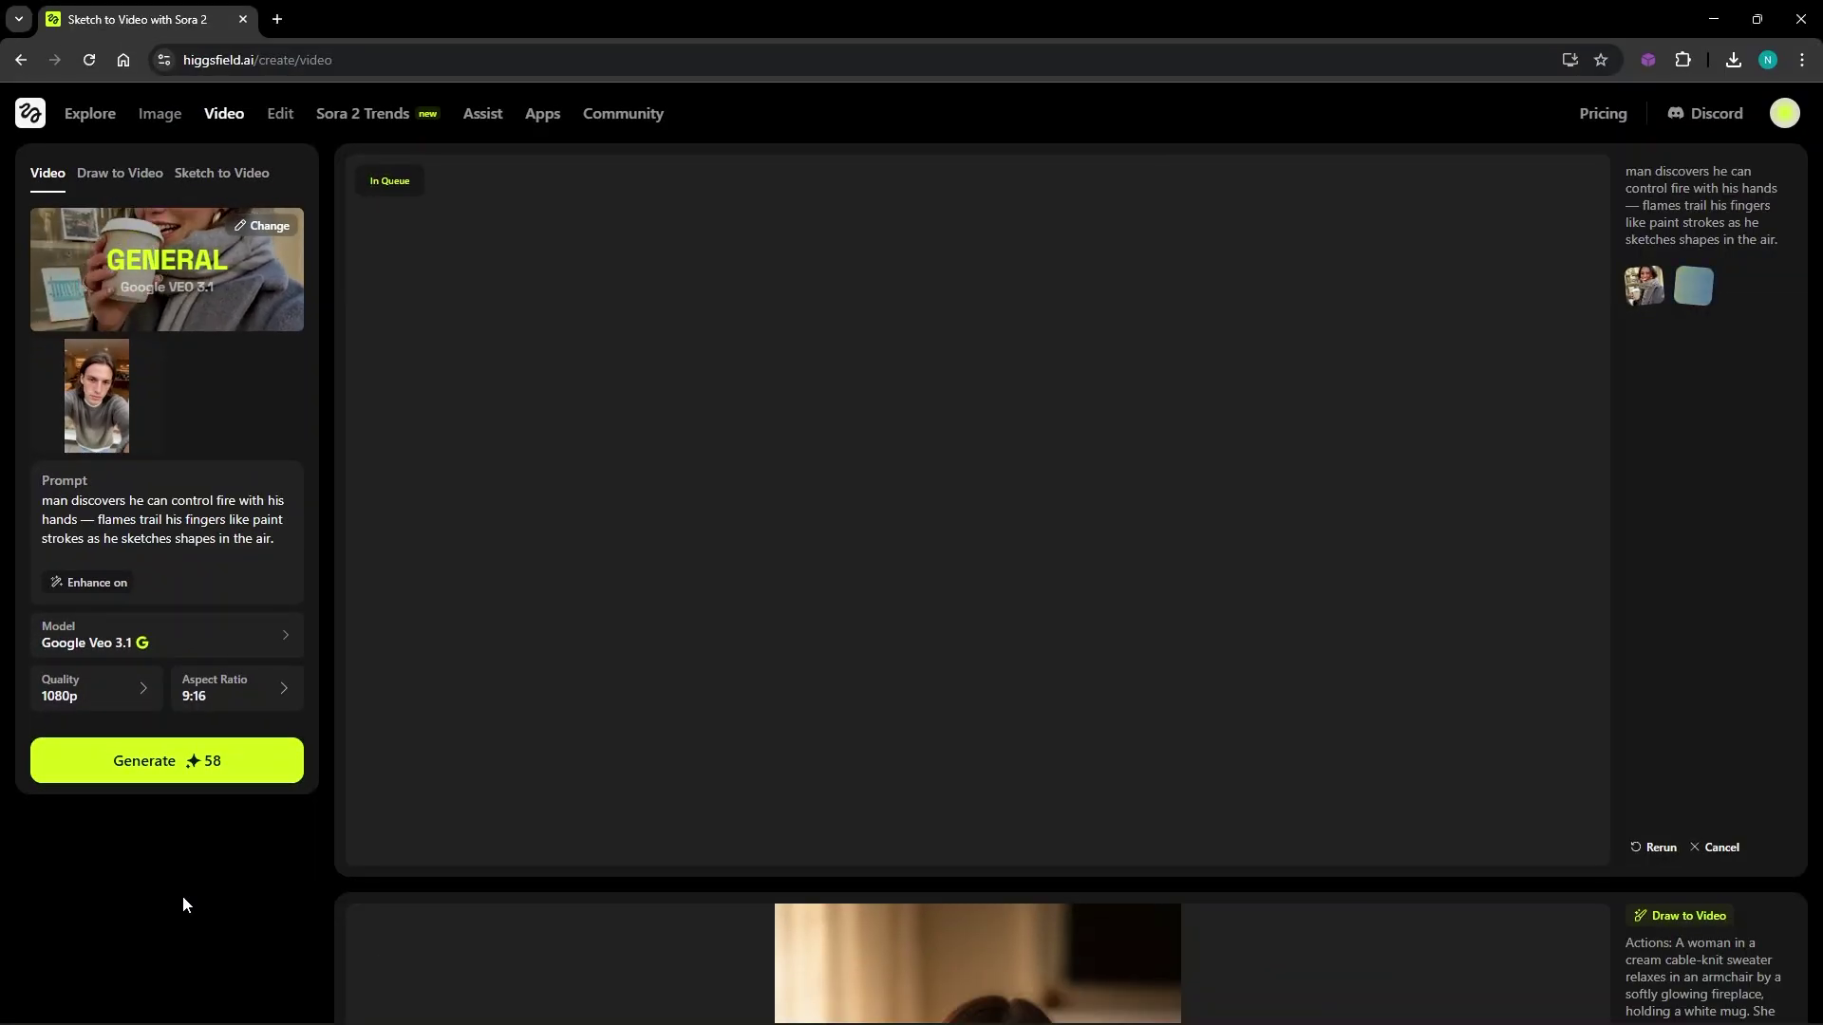
- Review the video model list and keep Google Veo 3.1 selected
{"action": "left_click", "coordinate": [233, 649]}
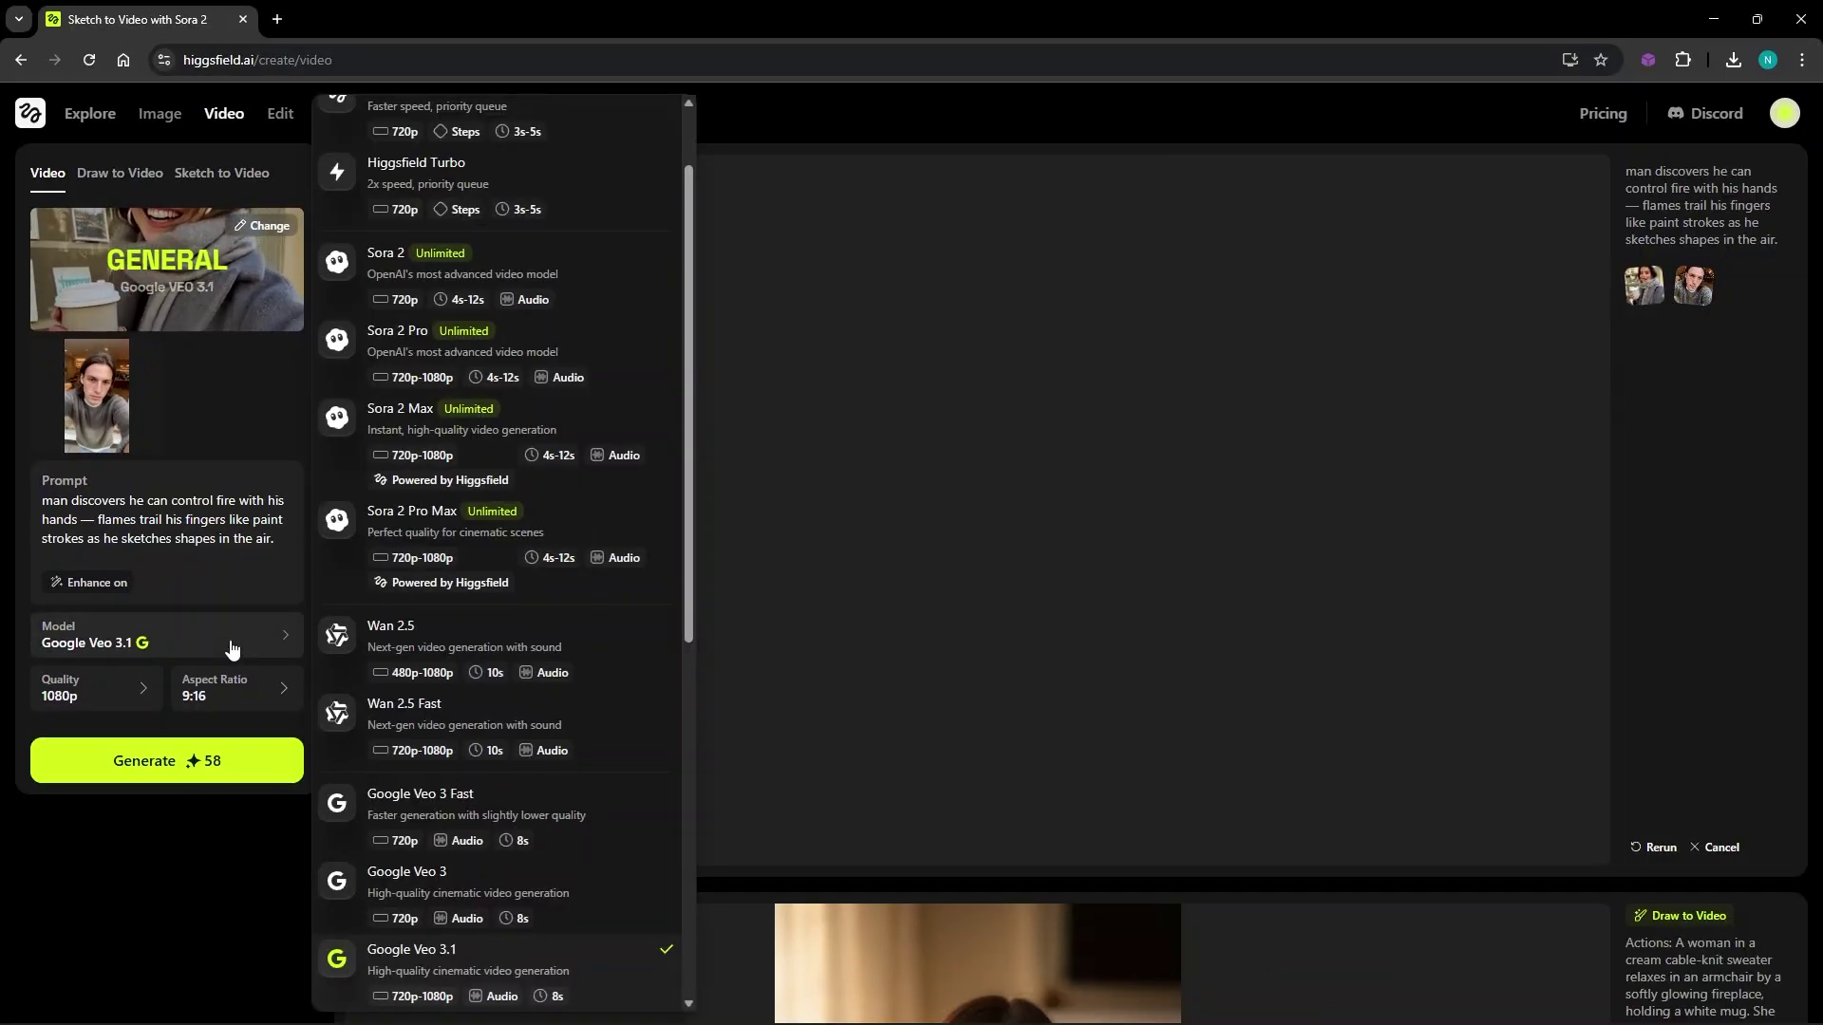
{"action": "scroll", "coordinate": [509, 943], "scroll_direction": "down", "scroll_amount": 2}
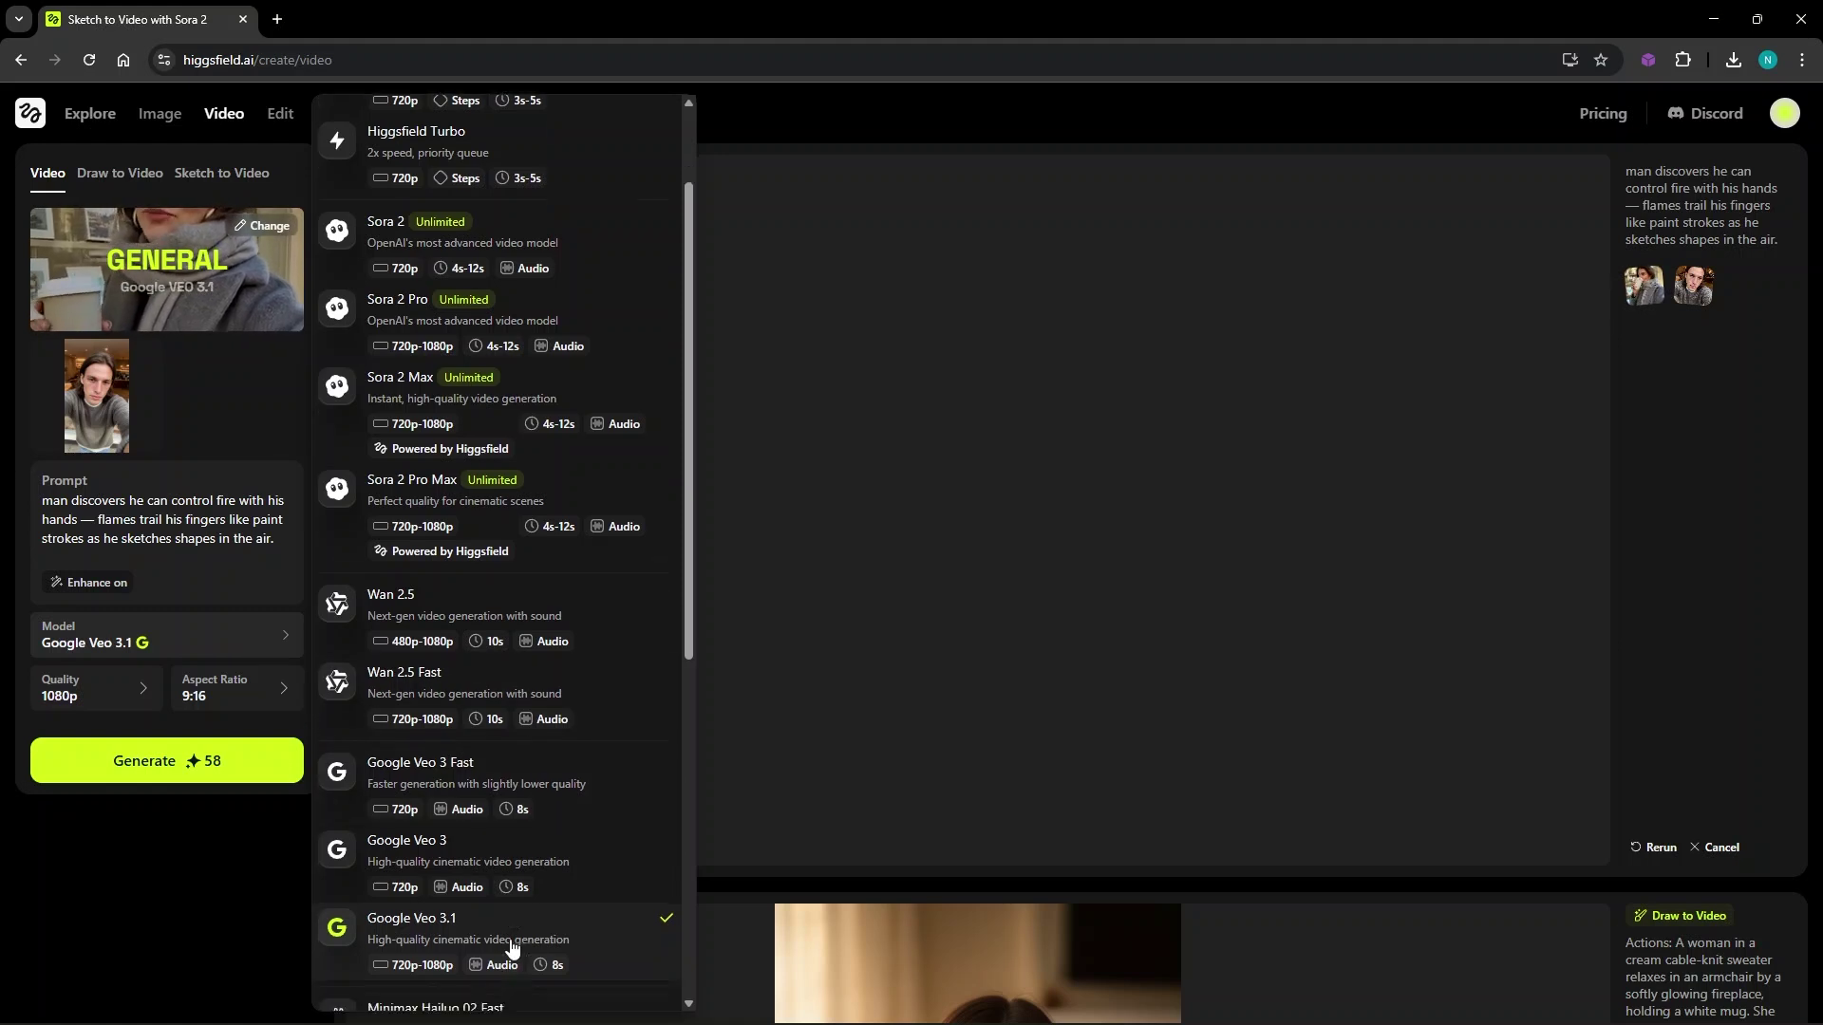
{"action": "left_click", "coordinate": [62, 879]}
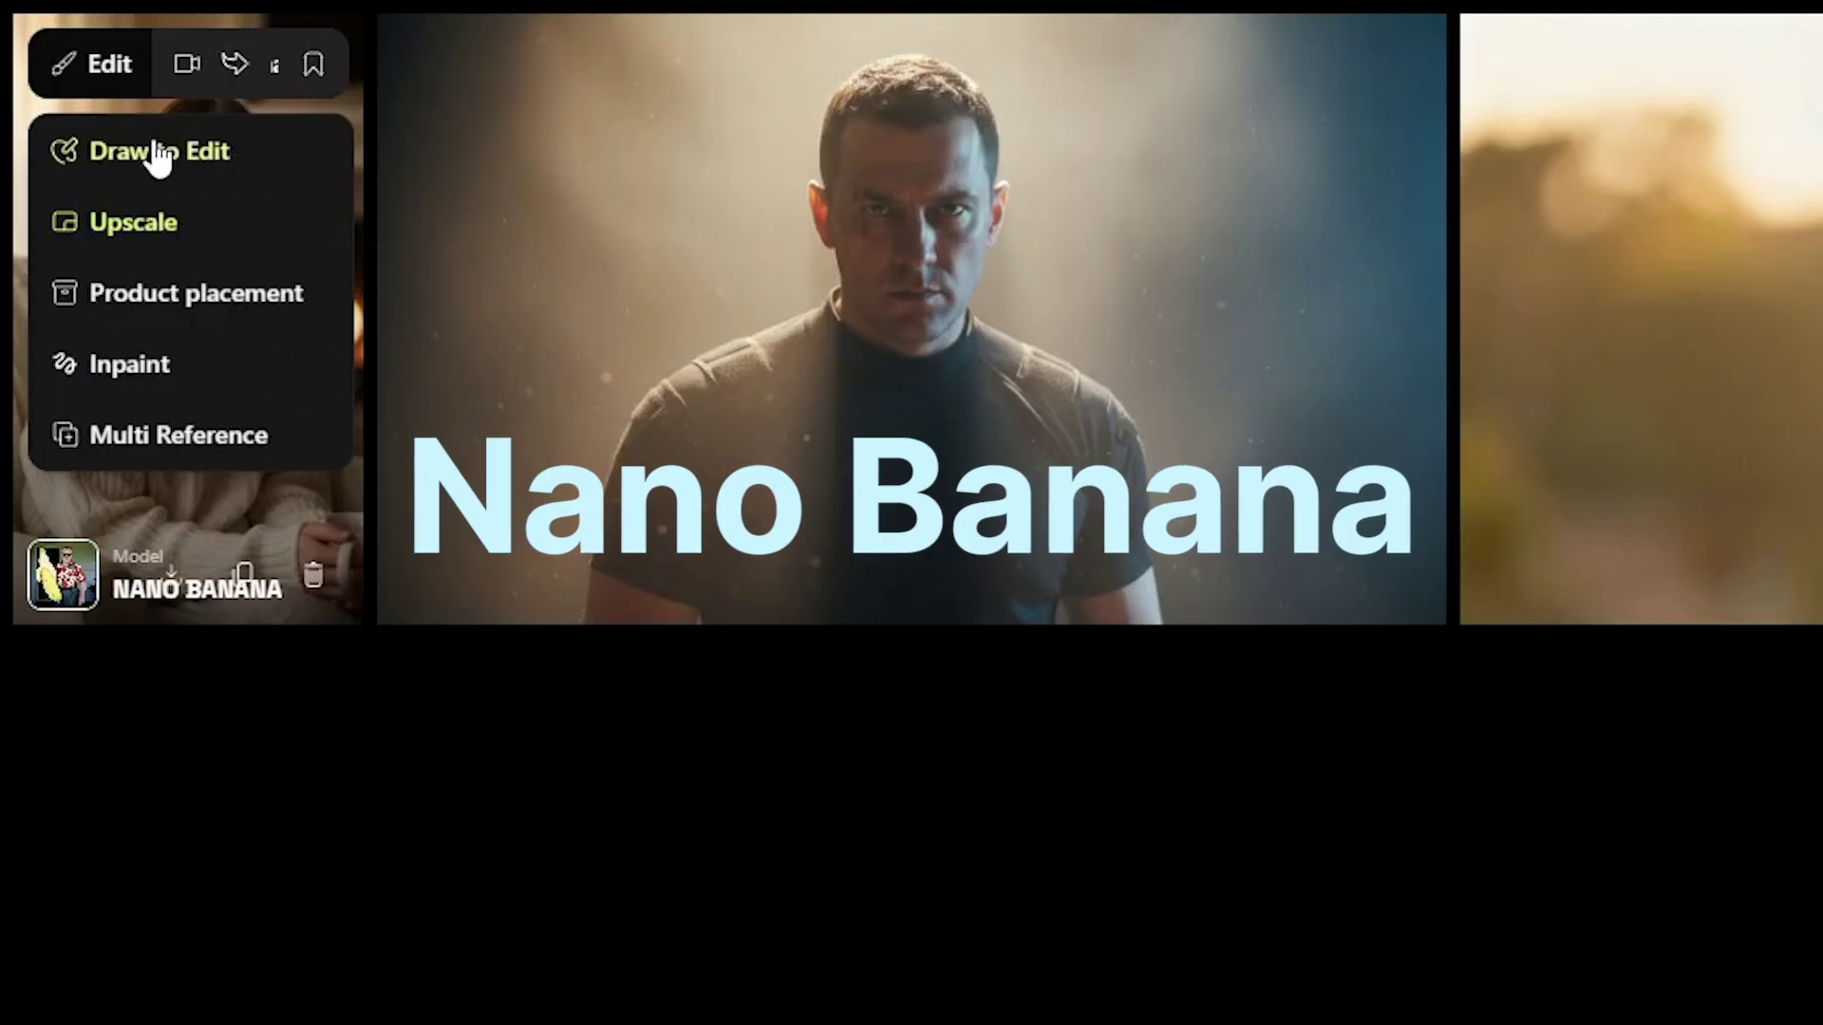
- Animate the woman's fireside portrait with the park-walk prompt, then show its edit options
{"action": "mouse_move", "coordinate": [194, 65]}
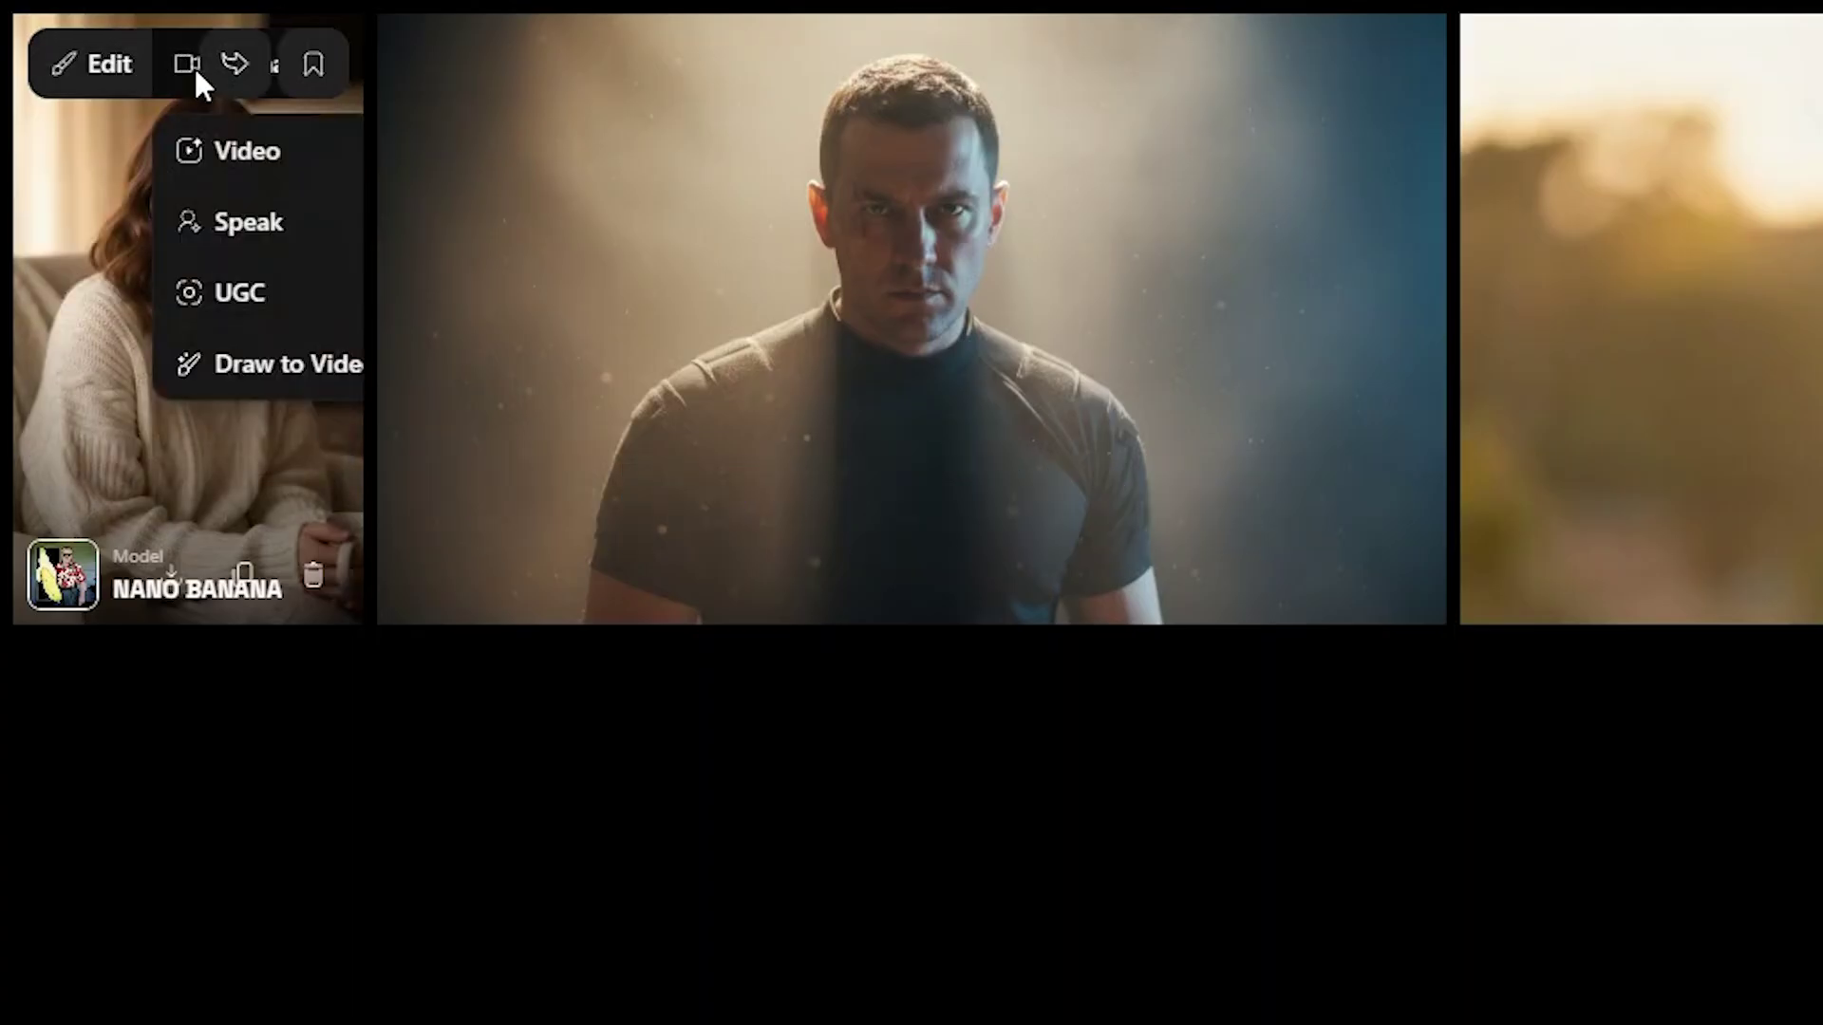
{"action": "left_click", "coordinate": [245, 152]}
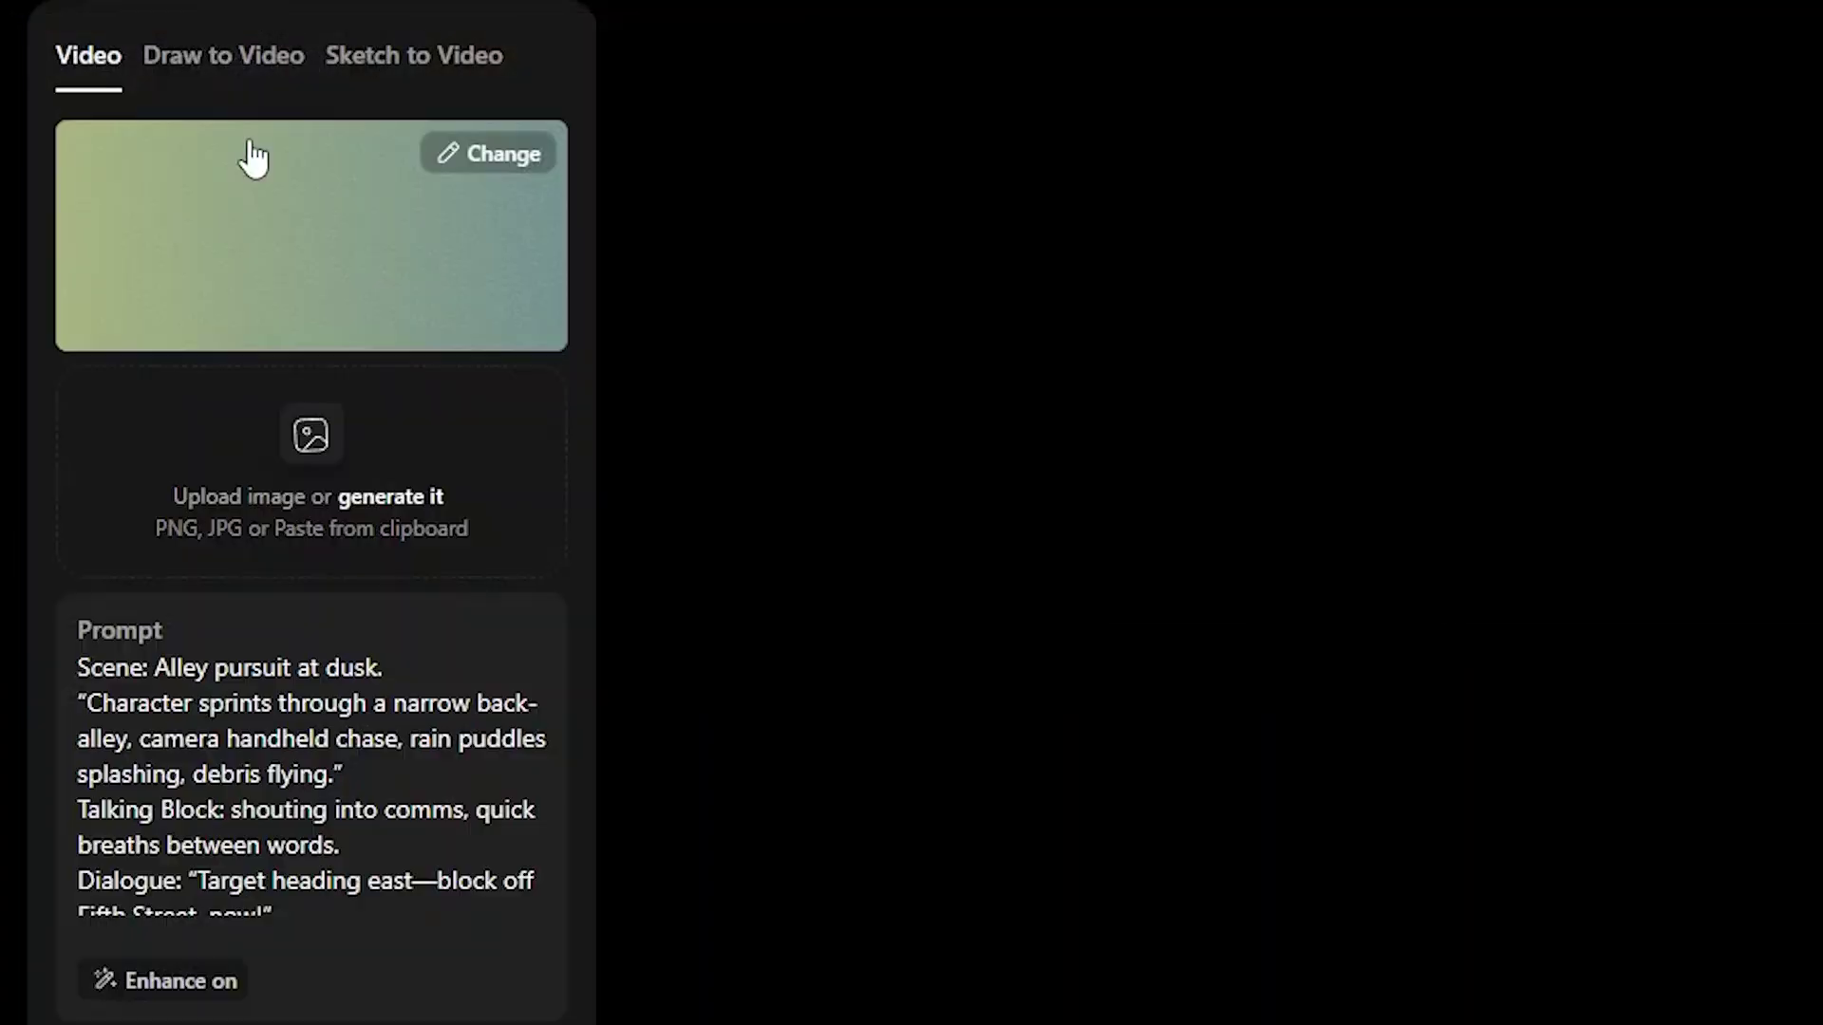
{"action": "scroll", "coordinate": [423, 881], "scroll_direction": "down", "scroll_amount": 3}
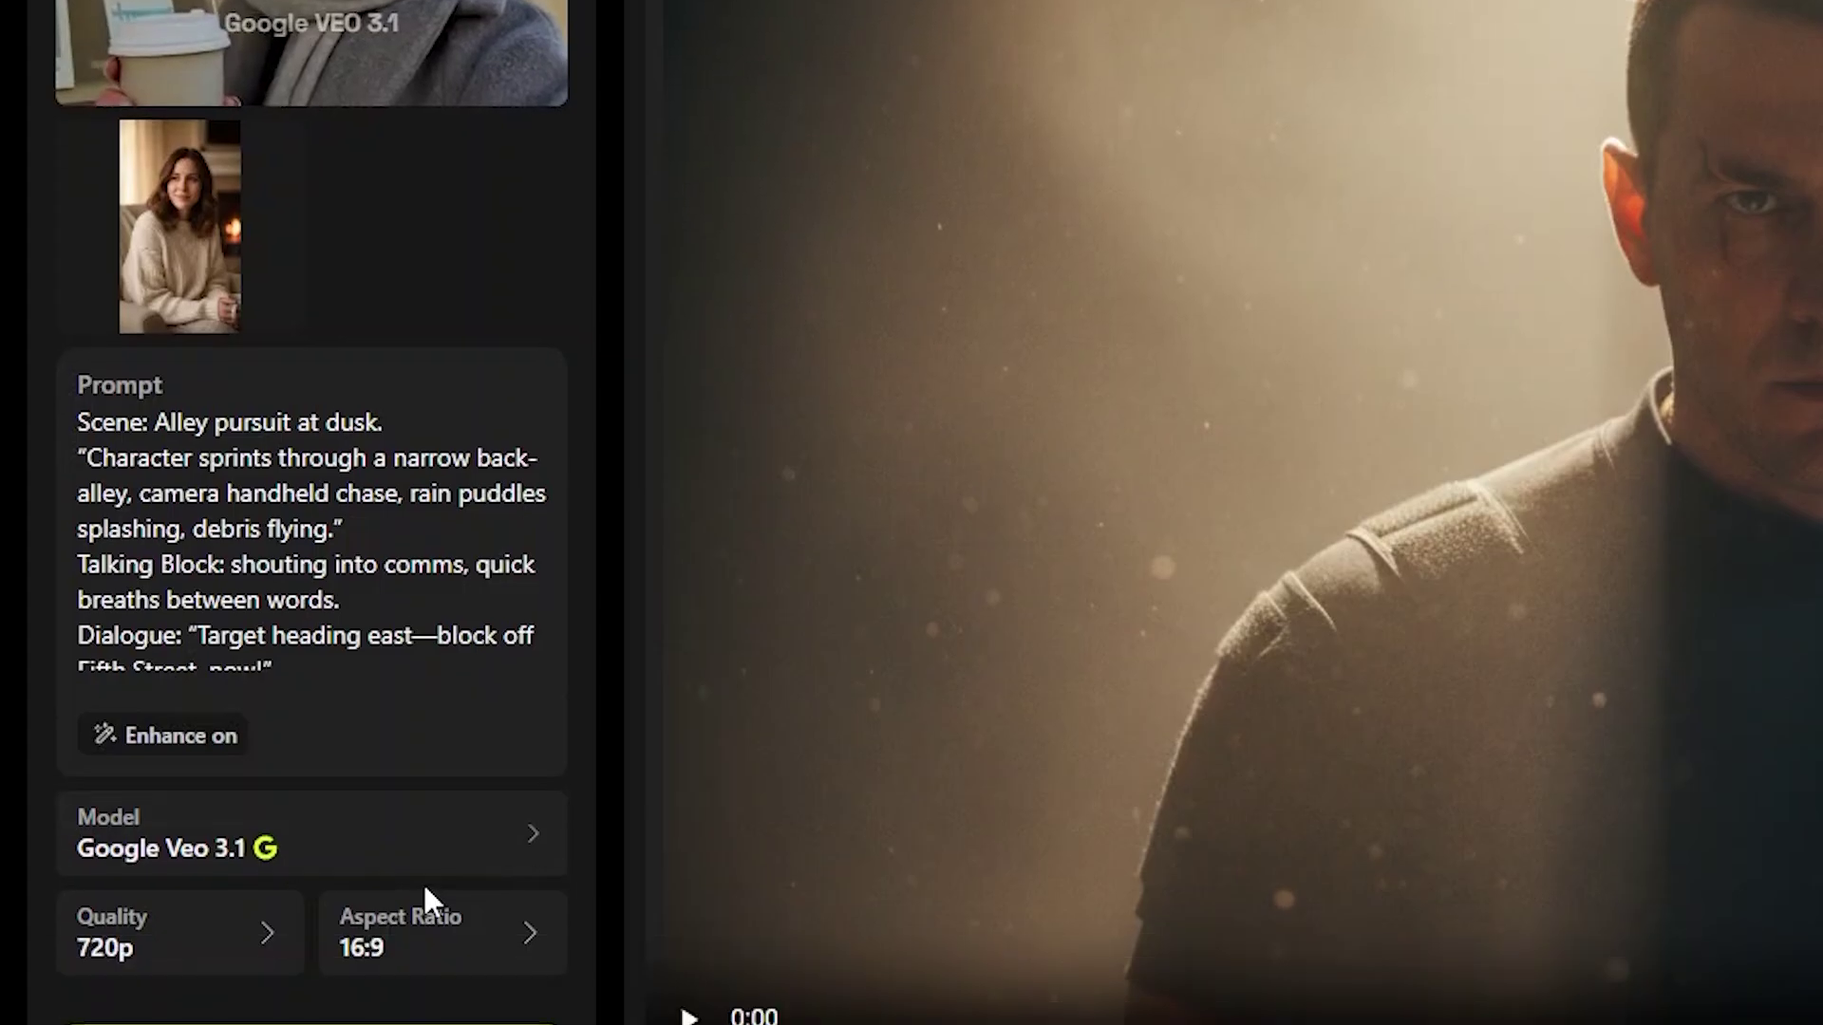
{"action": "scroll", "coordinate": [423, 897], "scroll_direction": "down", "scroll_amount": 1}
{"action": "left_click", "coordinate": [290, 538]}
{"action": "key", "text": "ctrl+a"}
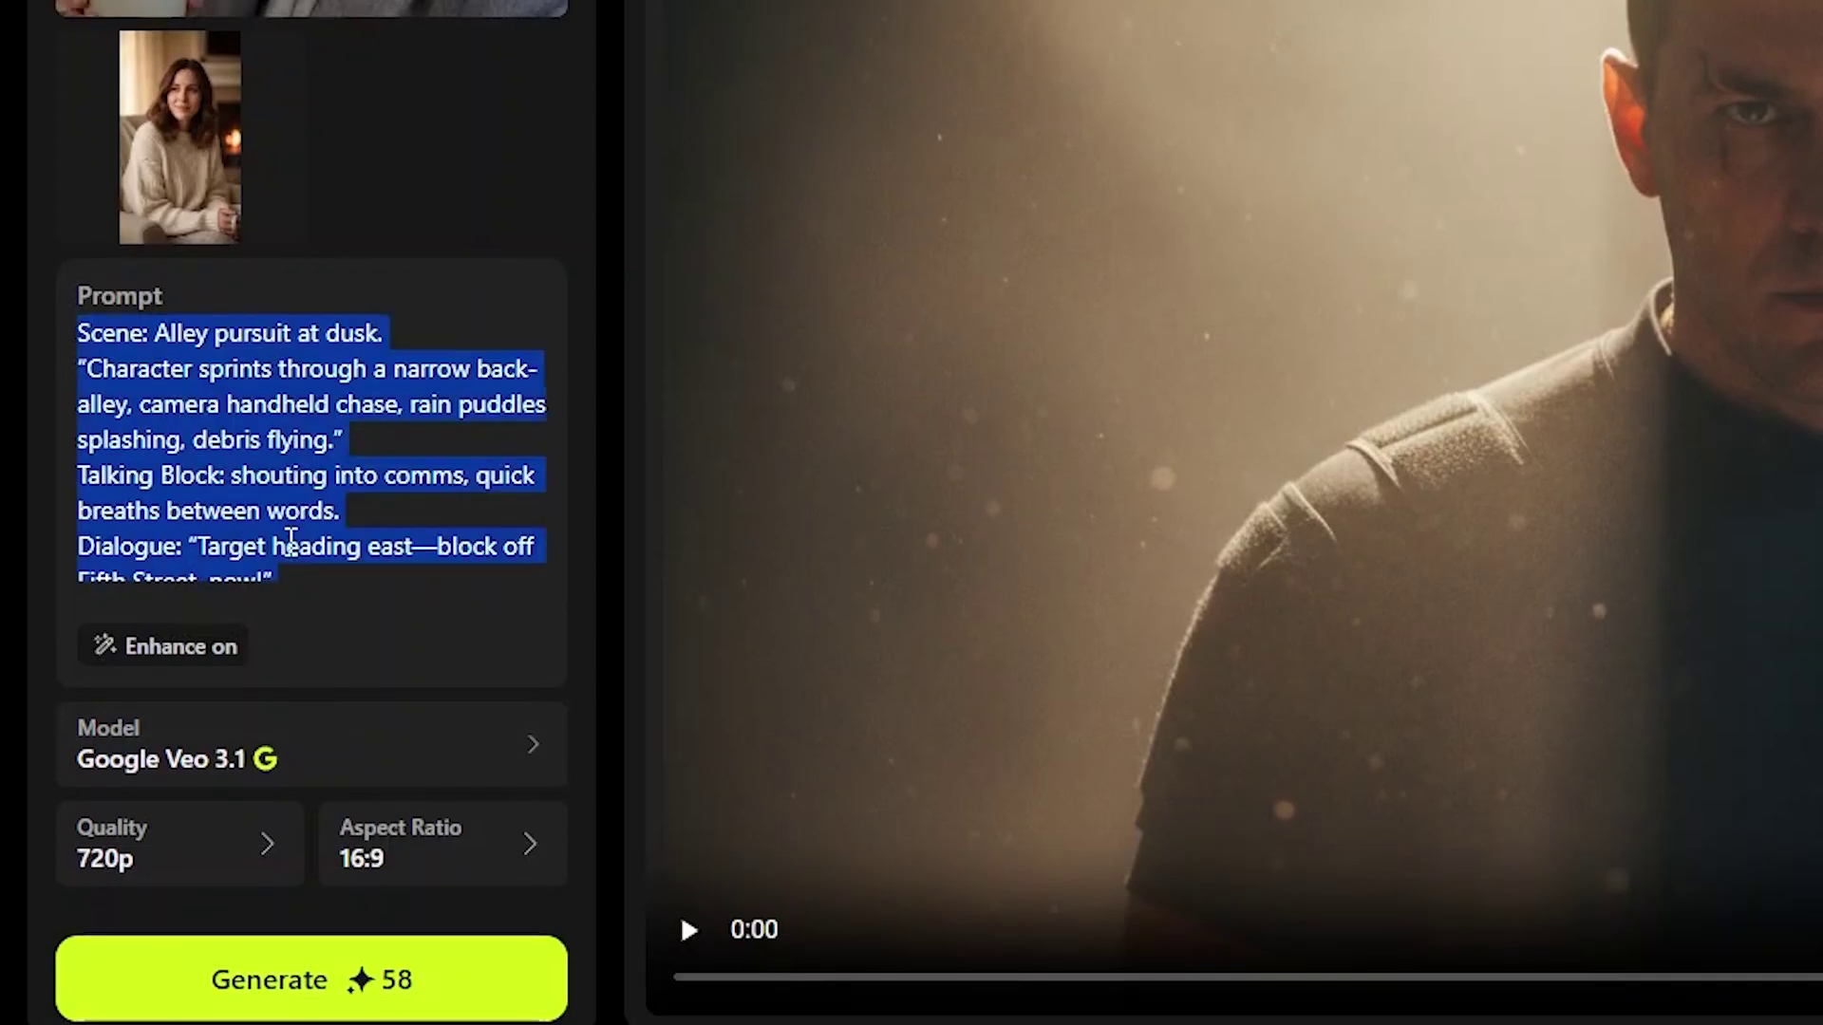
{"action": "type", "text": "Scene: Park morning walk. \"Foggy park, golden sun shafts through trees, side-tracking shot → close-profile.\" Talking Block: to self, soft voice. Dialogue: \"Today, I’ll keep it simple—one step, one breath, one good decision.\" 🎧 Birds, leaf rustle, footsteps, faint piano."}
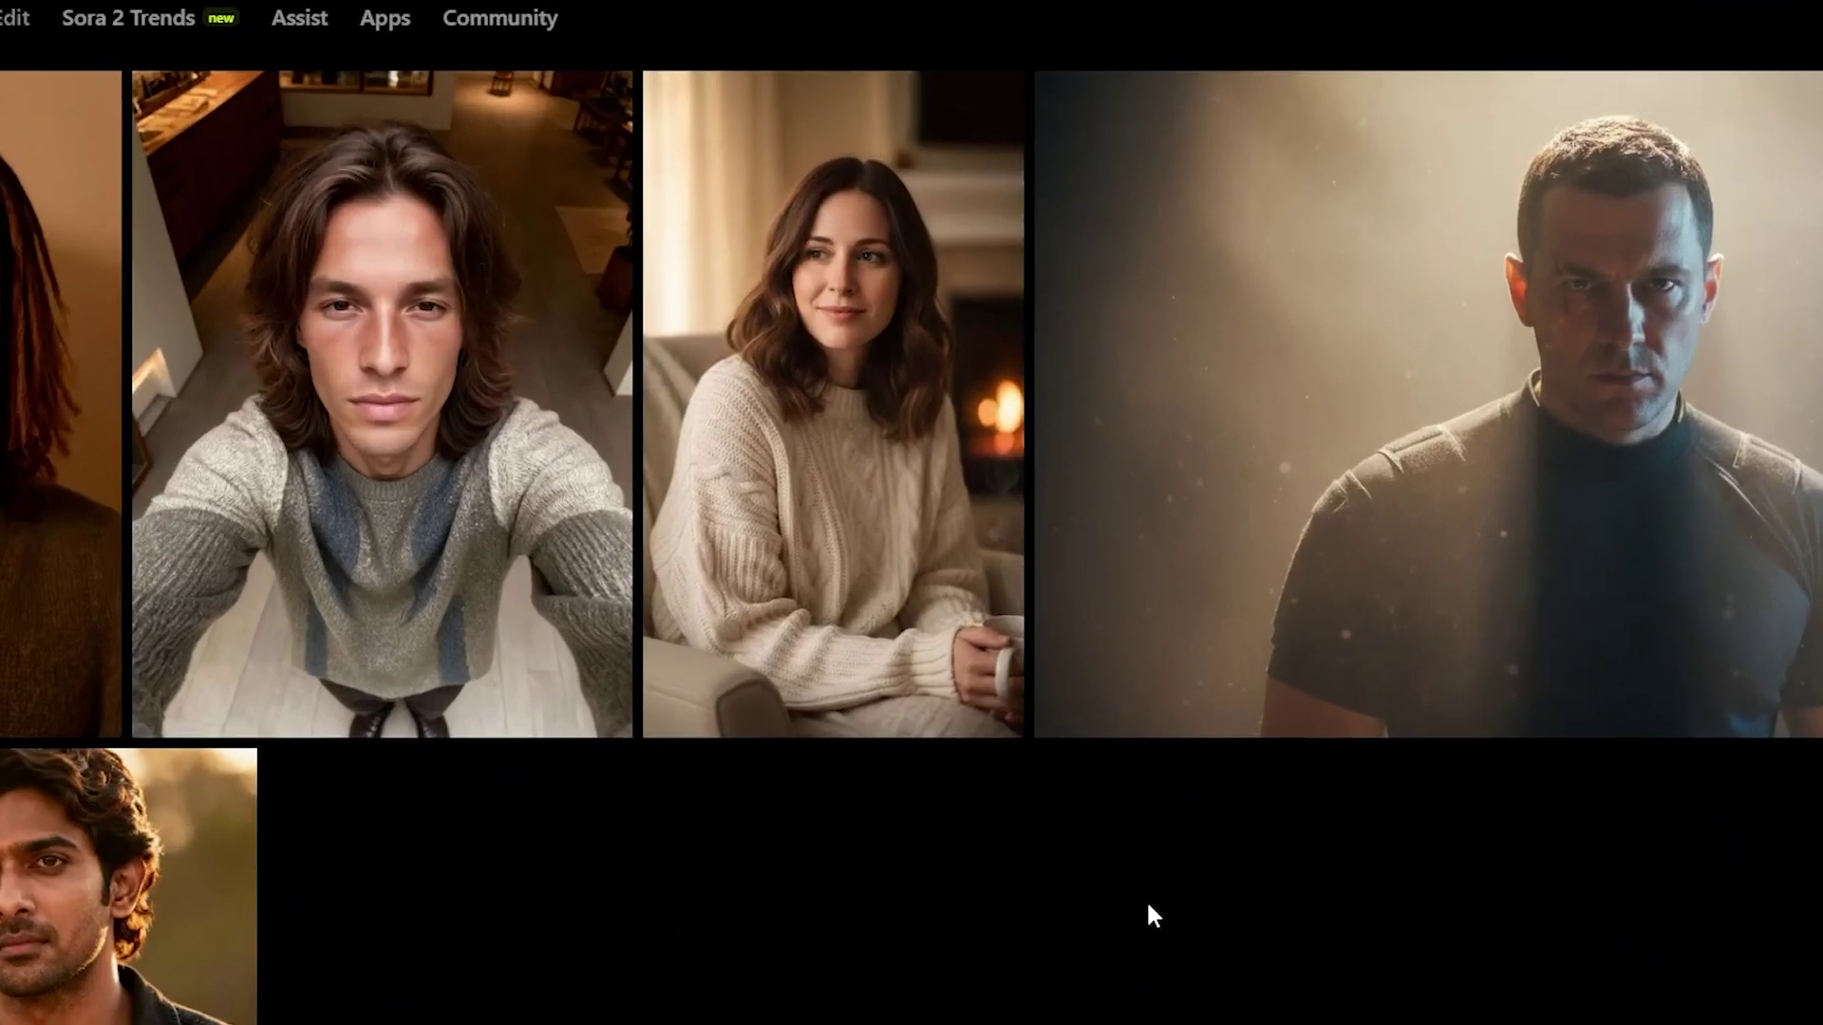
{"action": "mouse_move", "coordinate": [826, 385]}
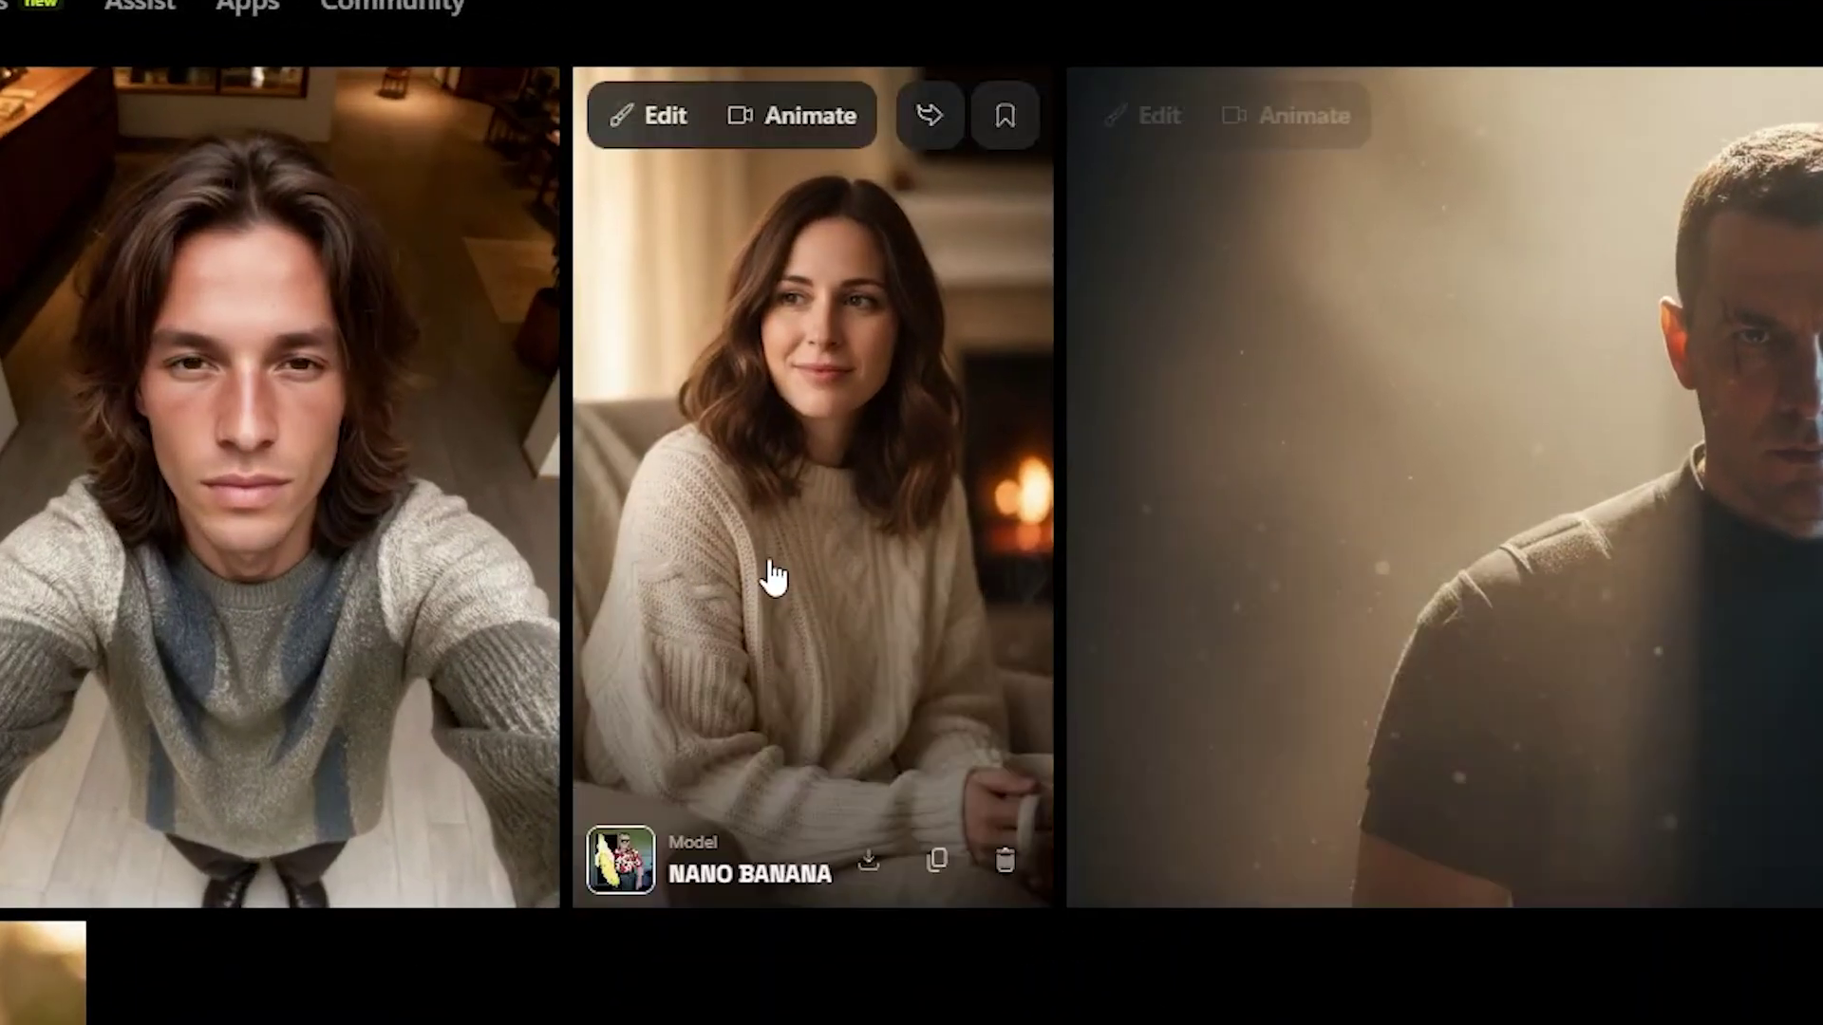
{"action": "left_click", "coordinate": [663, 121]}
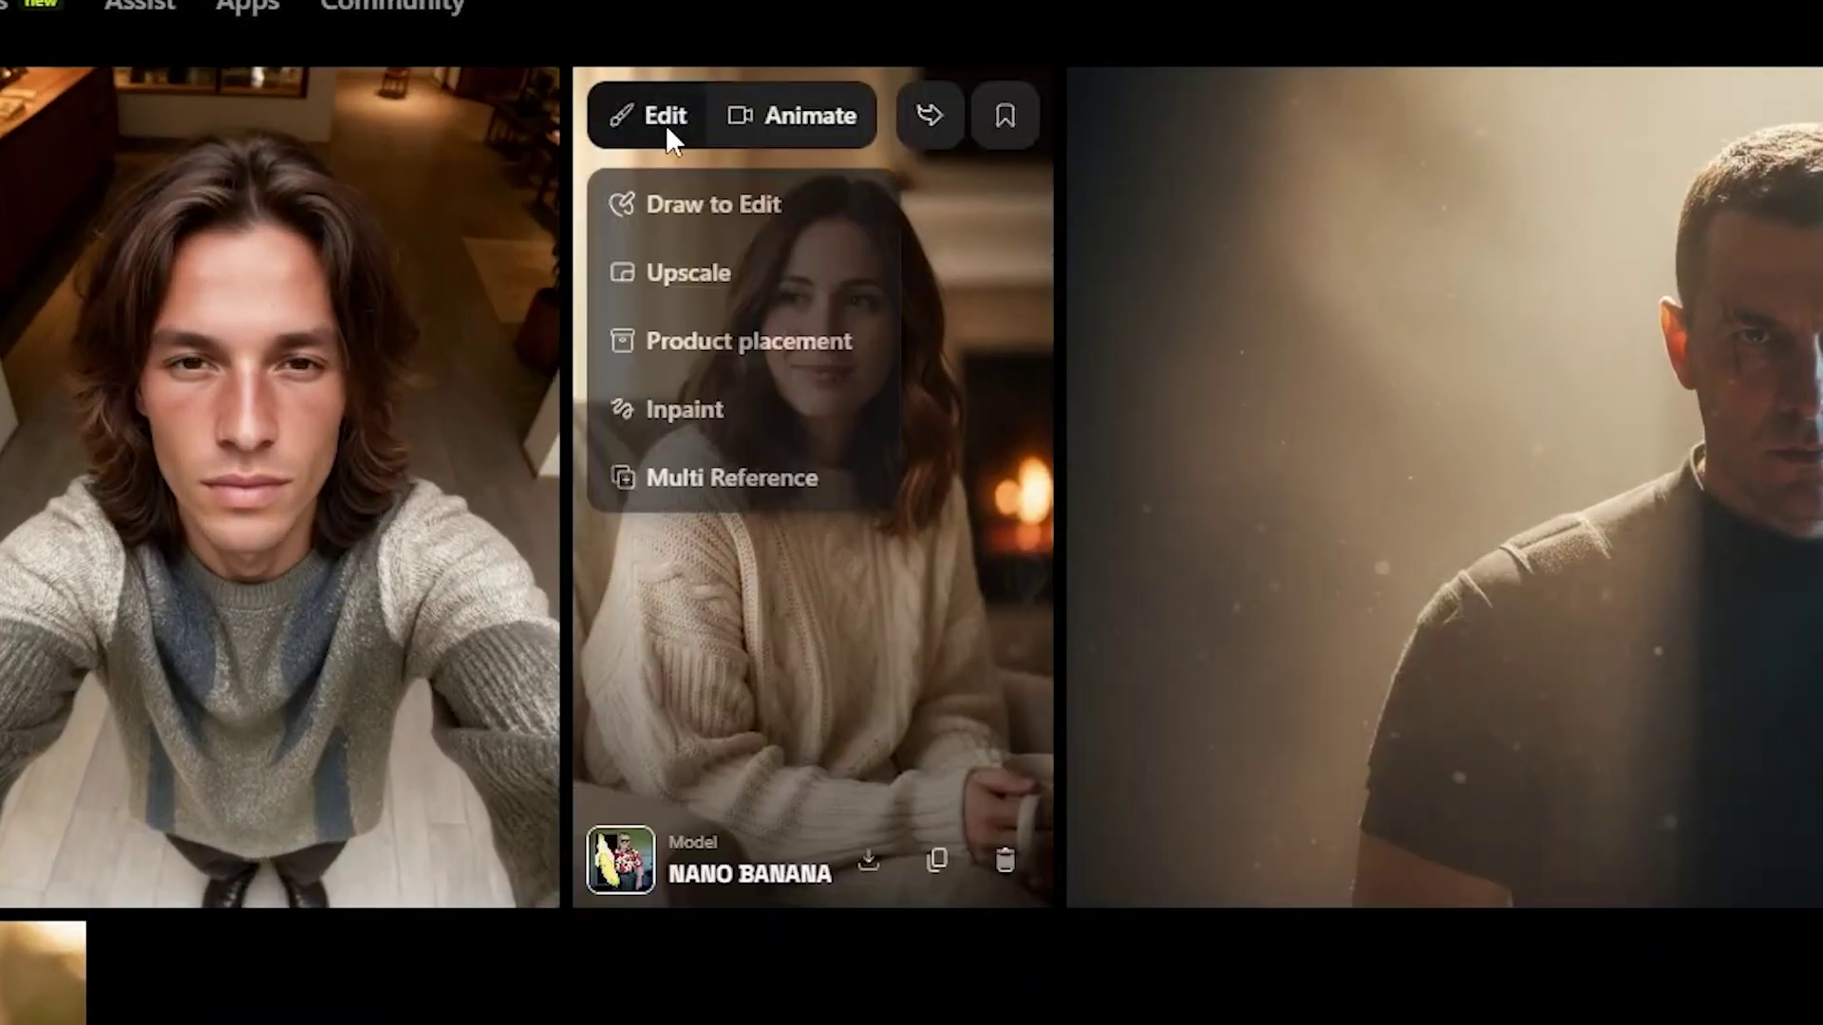
- In Draw to Edit, add an owl picture, shrink it and move it top-left
{"action": "left_click", "coordinate": [697, 220]}
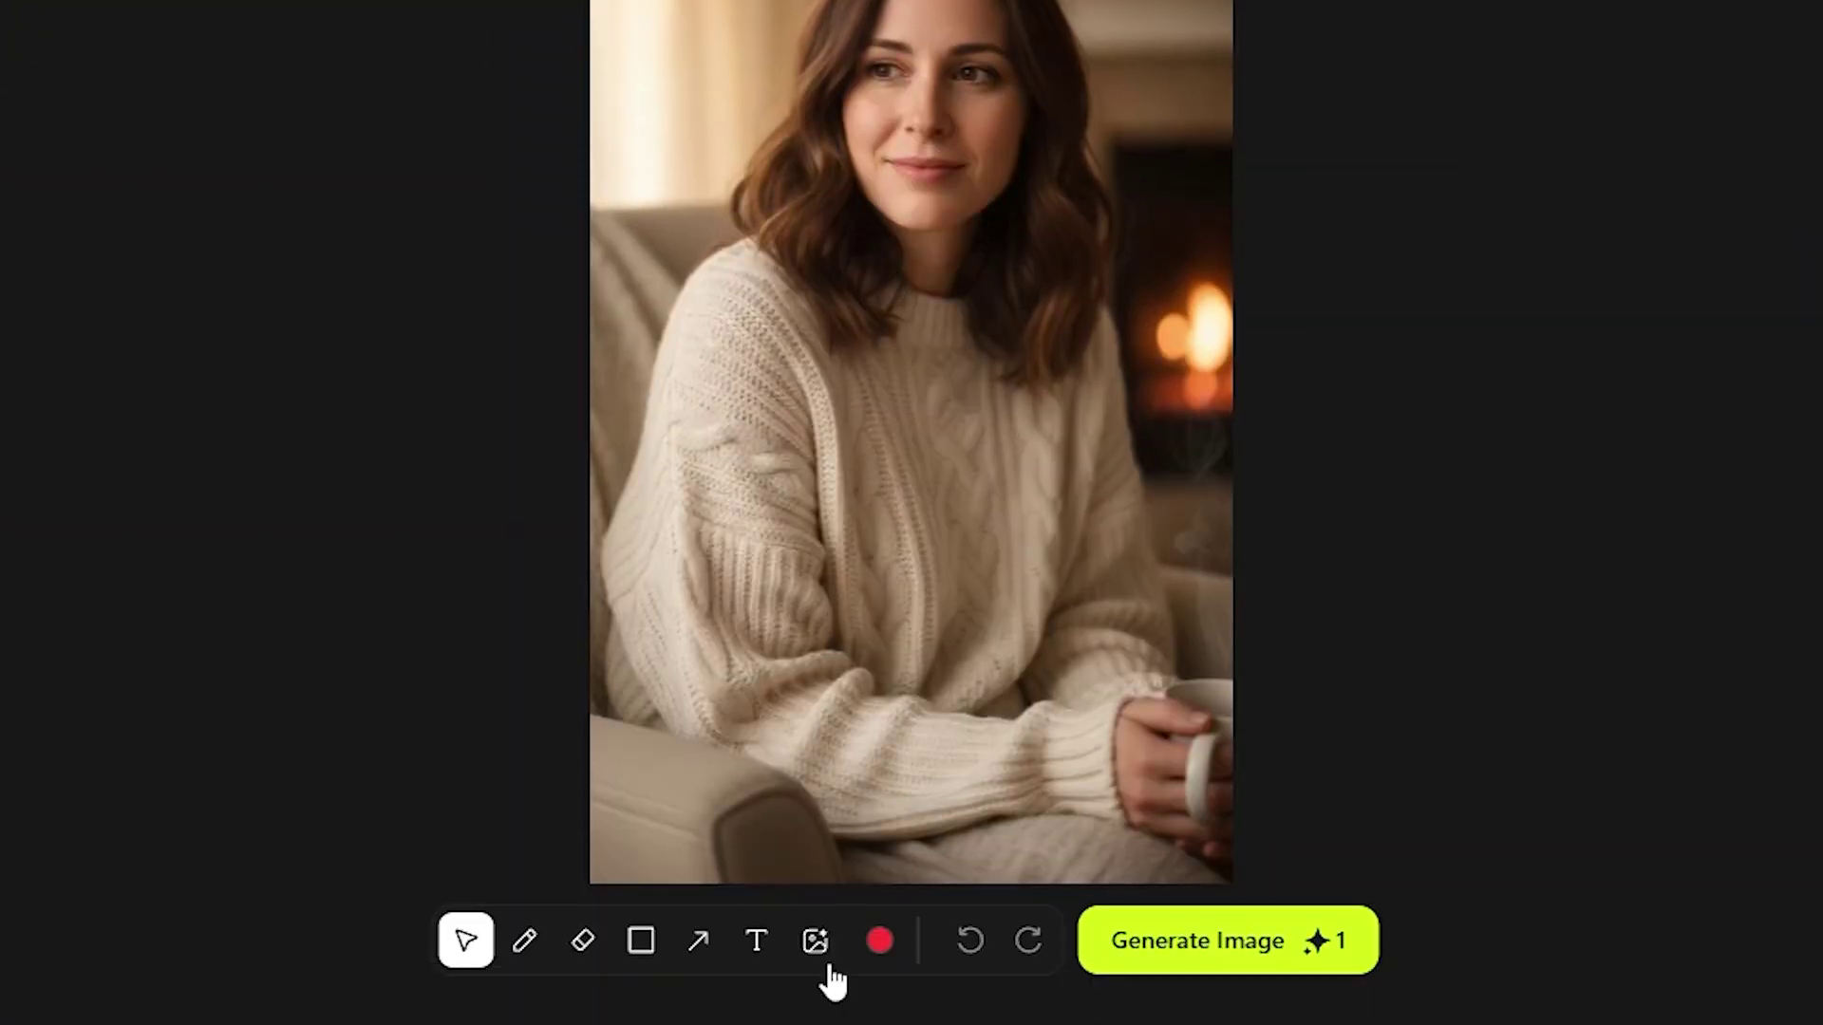
{"action": "left_click", "coordinate": [815, 940]}
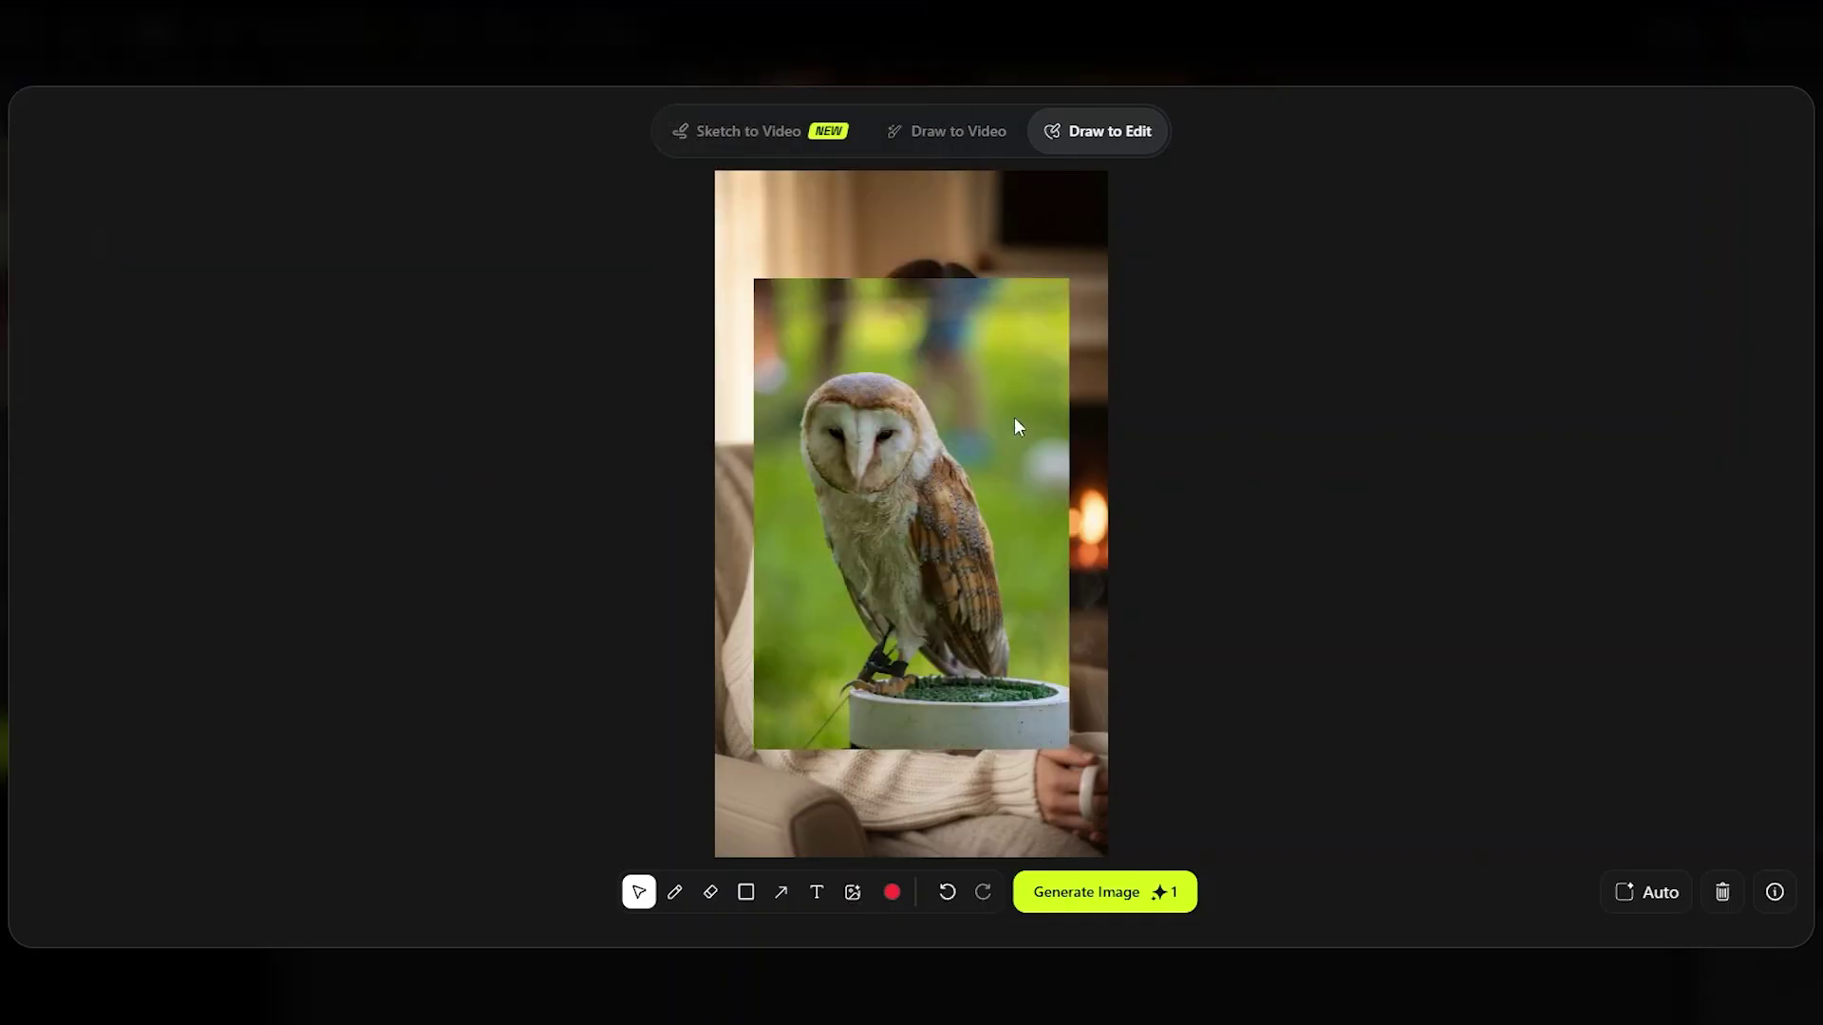
{"action": "left_click", "coordinate": [971, 592]}
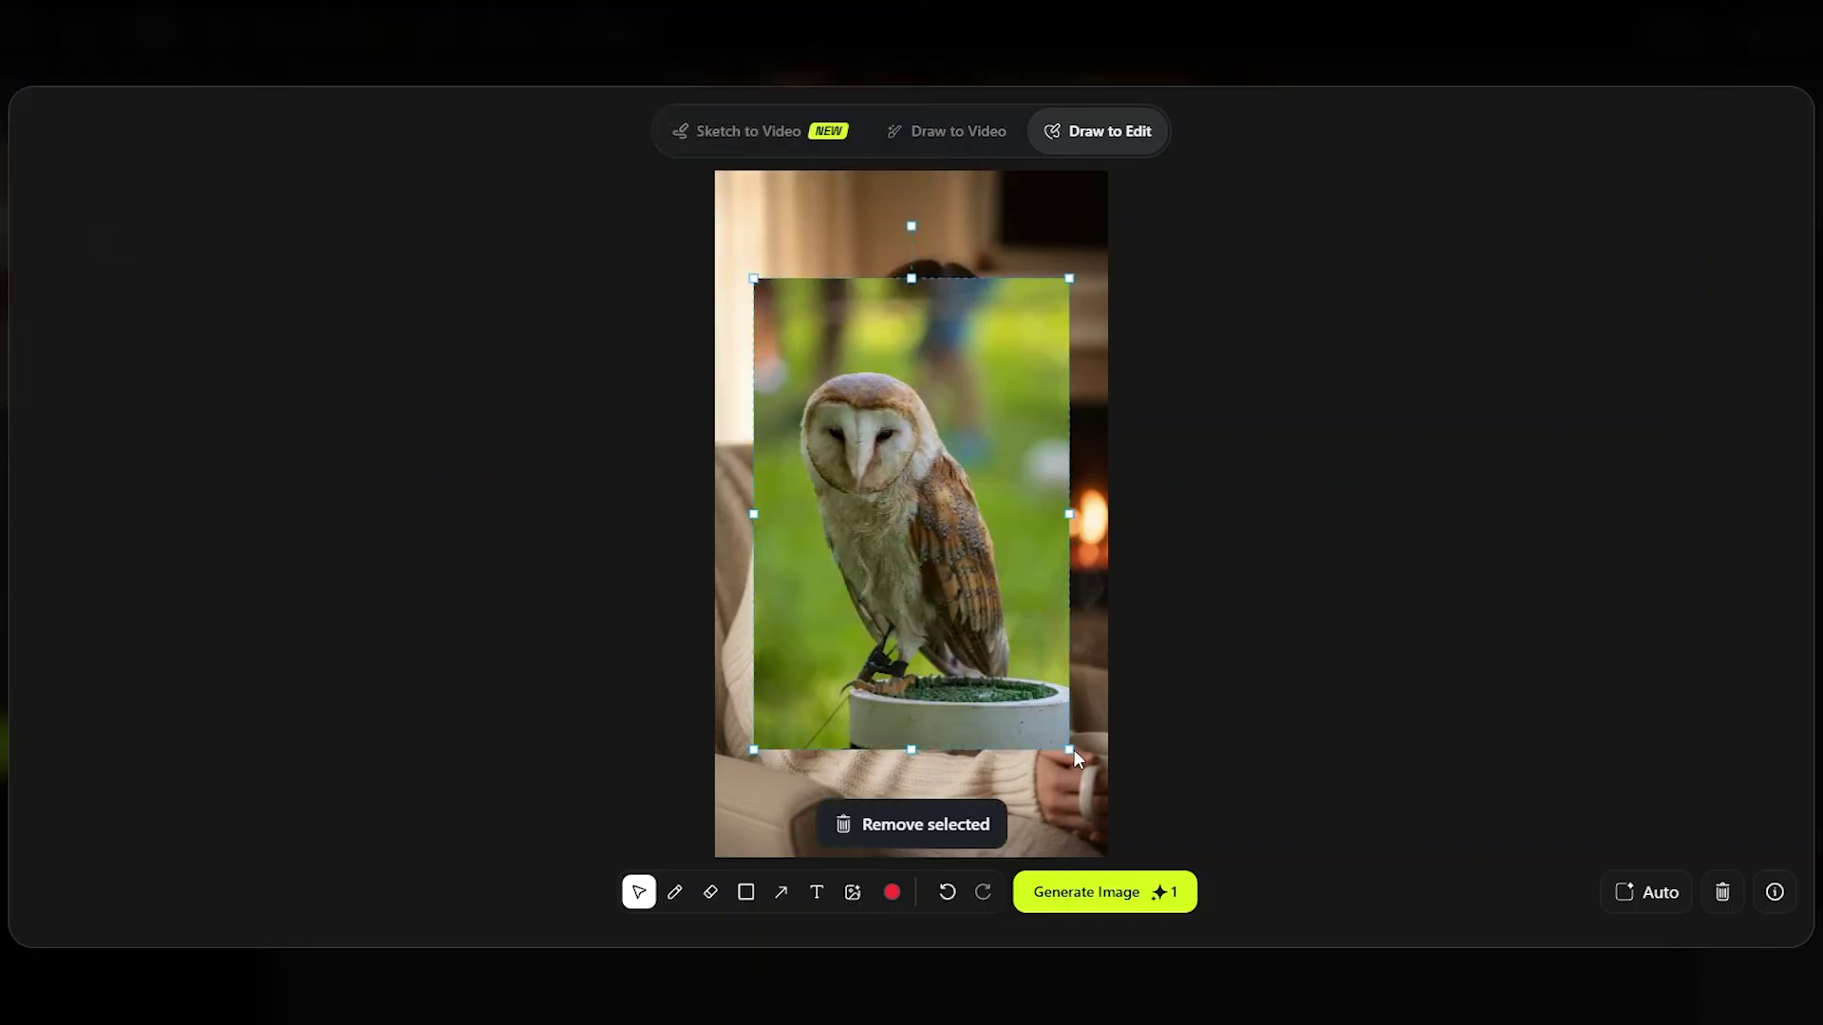
{"action": "left_click_drag", "start_coordinate": [1071, 749], "coordinate": [832, 393]}
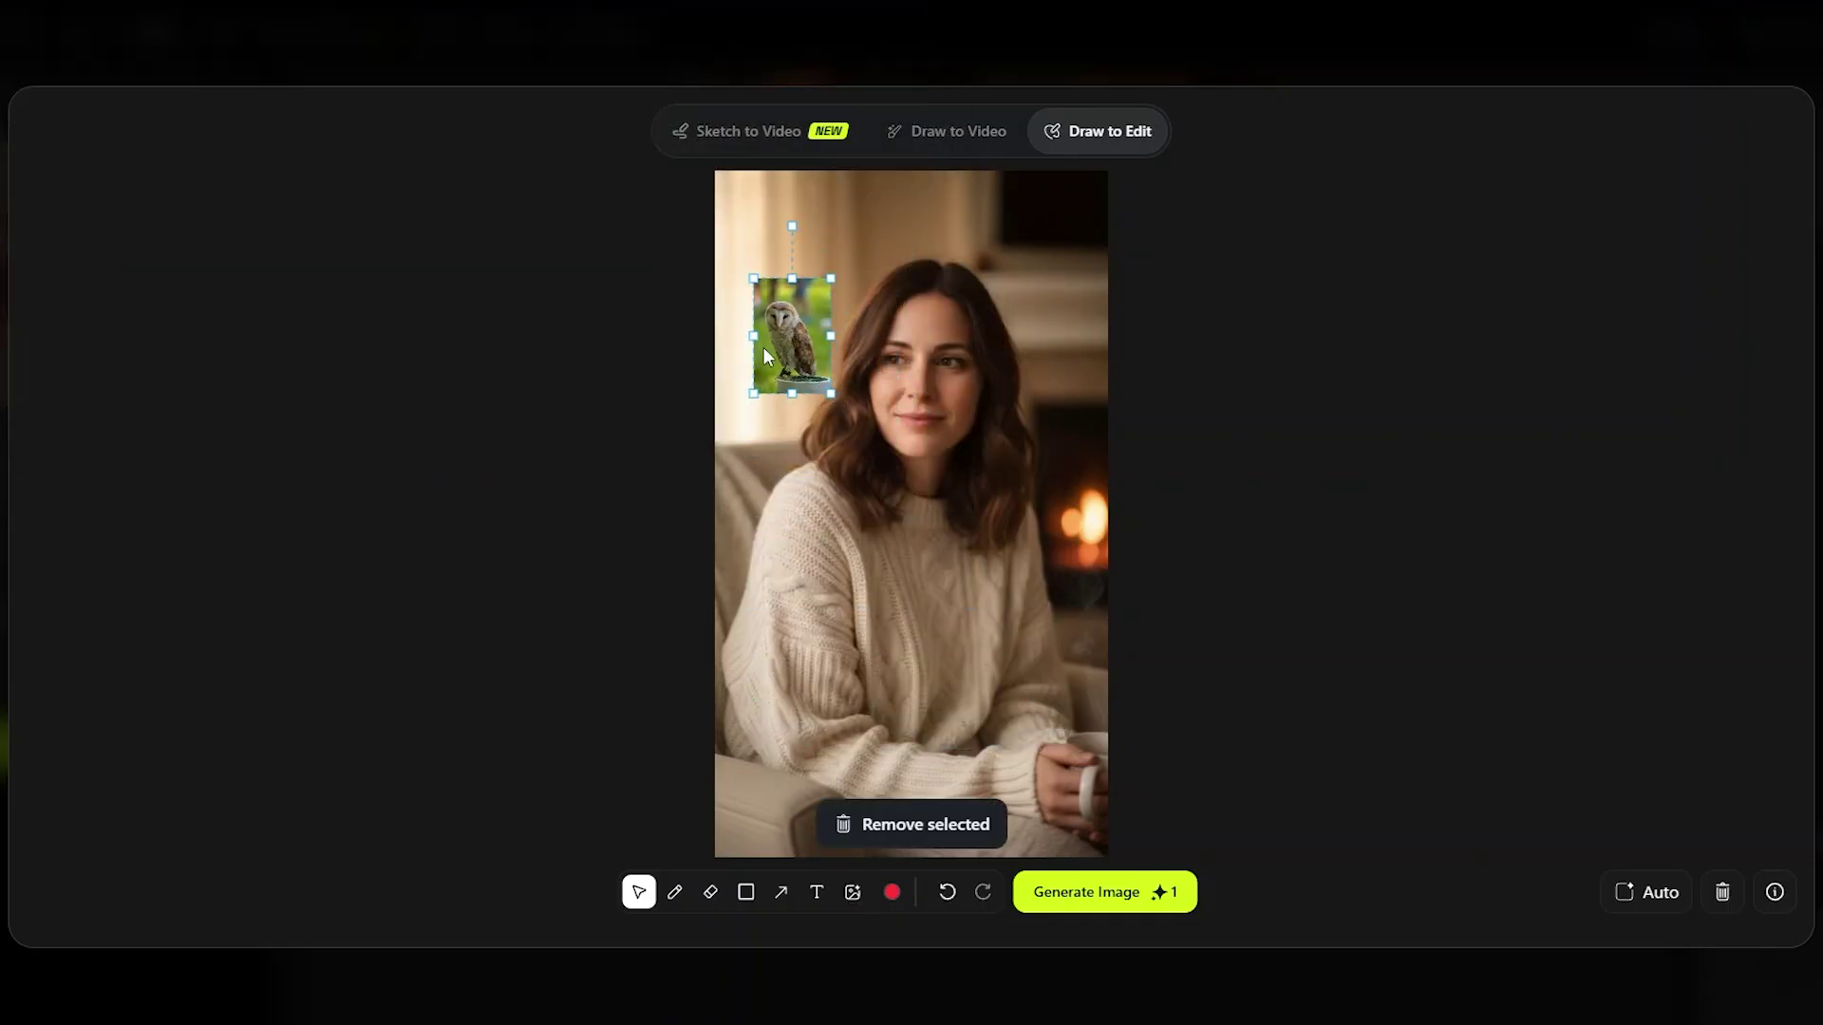
{"action": "left_click_drag", "start_coordinate": [745, 283], "coordinate": [750, 241]}
- Draw a red downward arrow toward the woman and add the note 'Owl flies and lands'
{"action": "key", "text": "a"}
{"action": "left_click_drag", "start_coordinate": [775, 307], "coordinate": [799, 441]}
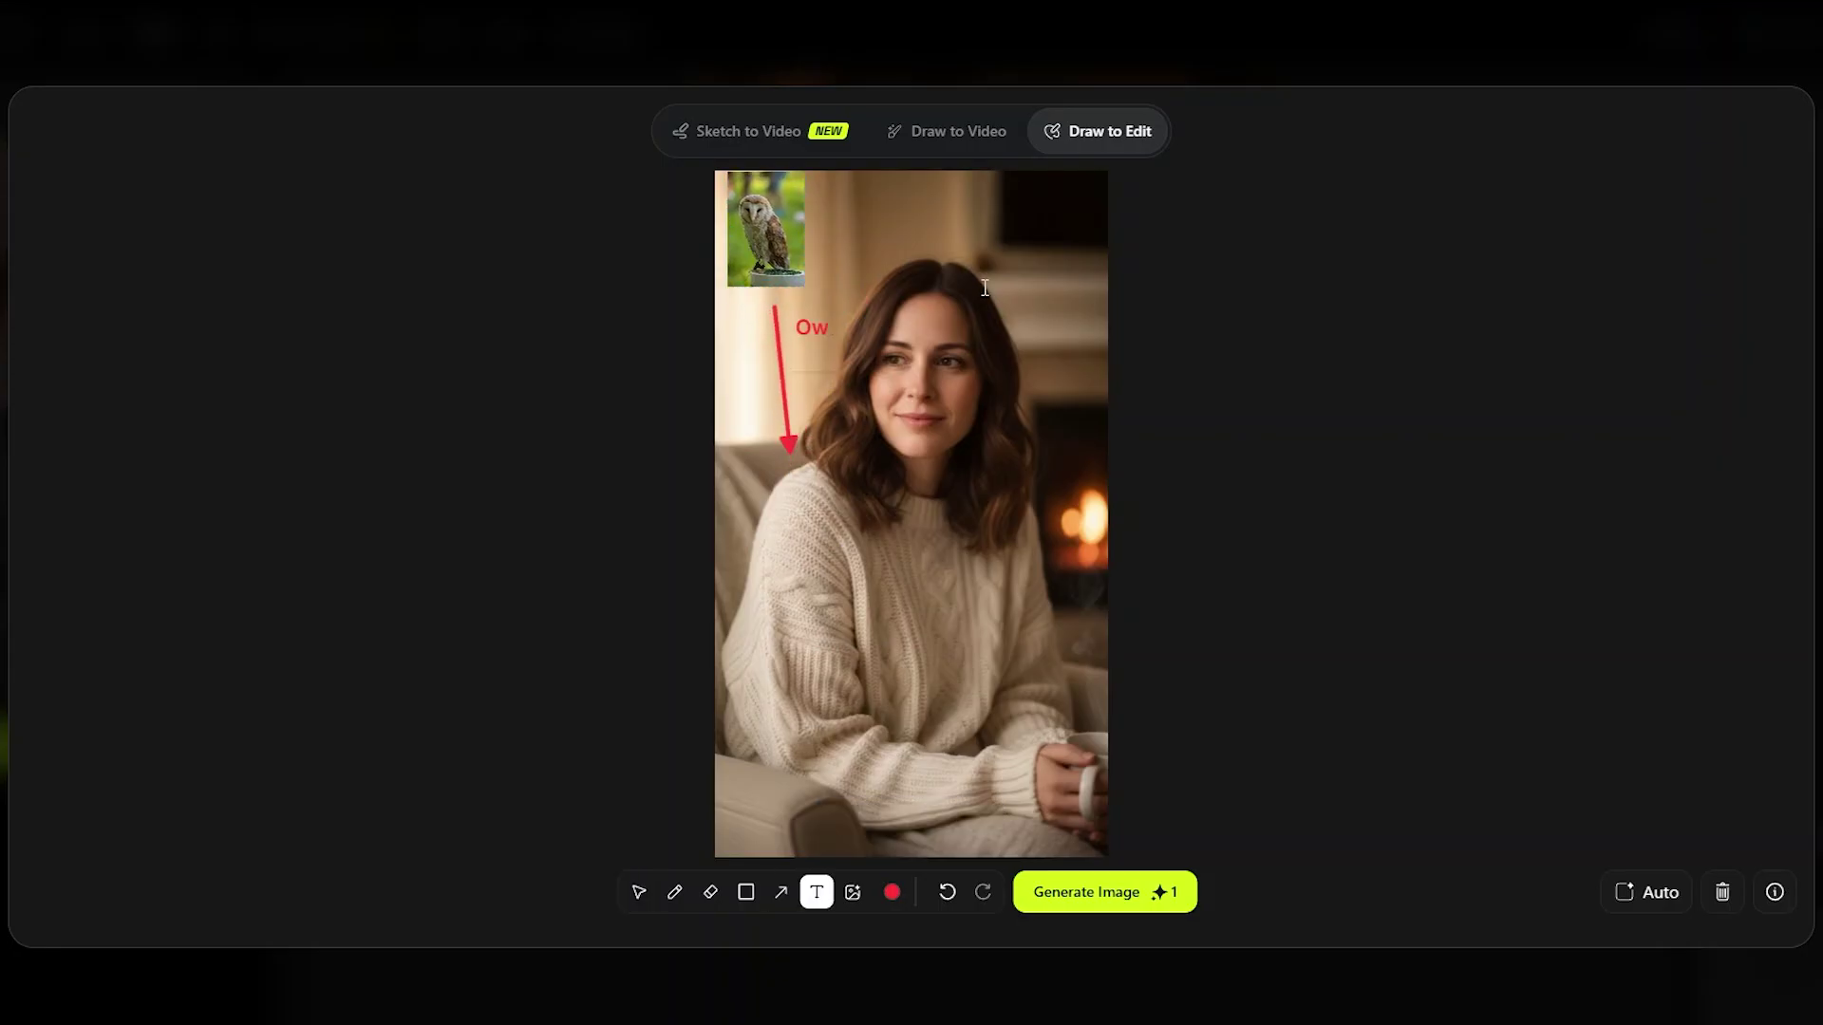
{"action": "key", "text": "Escape"}
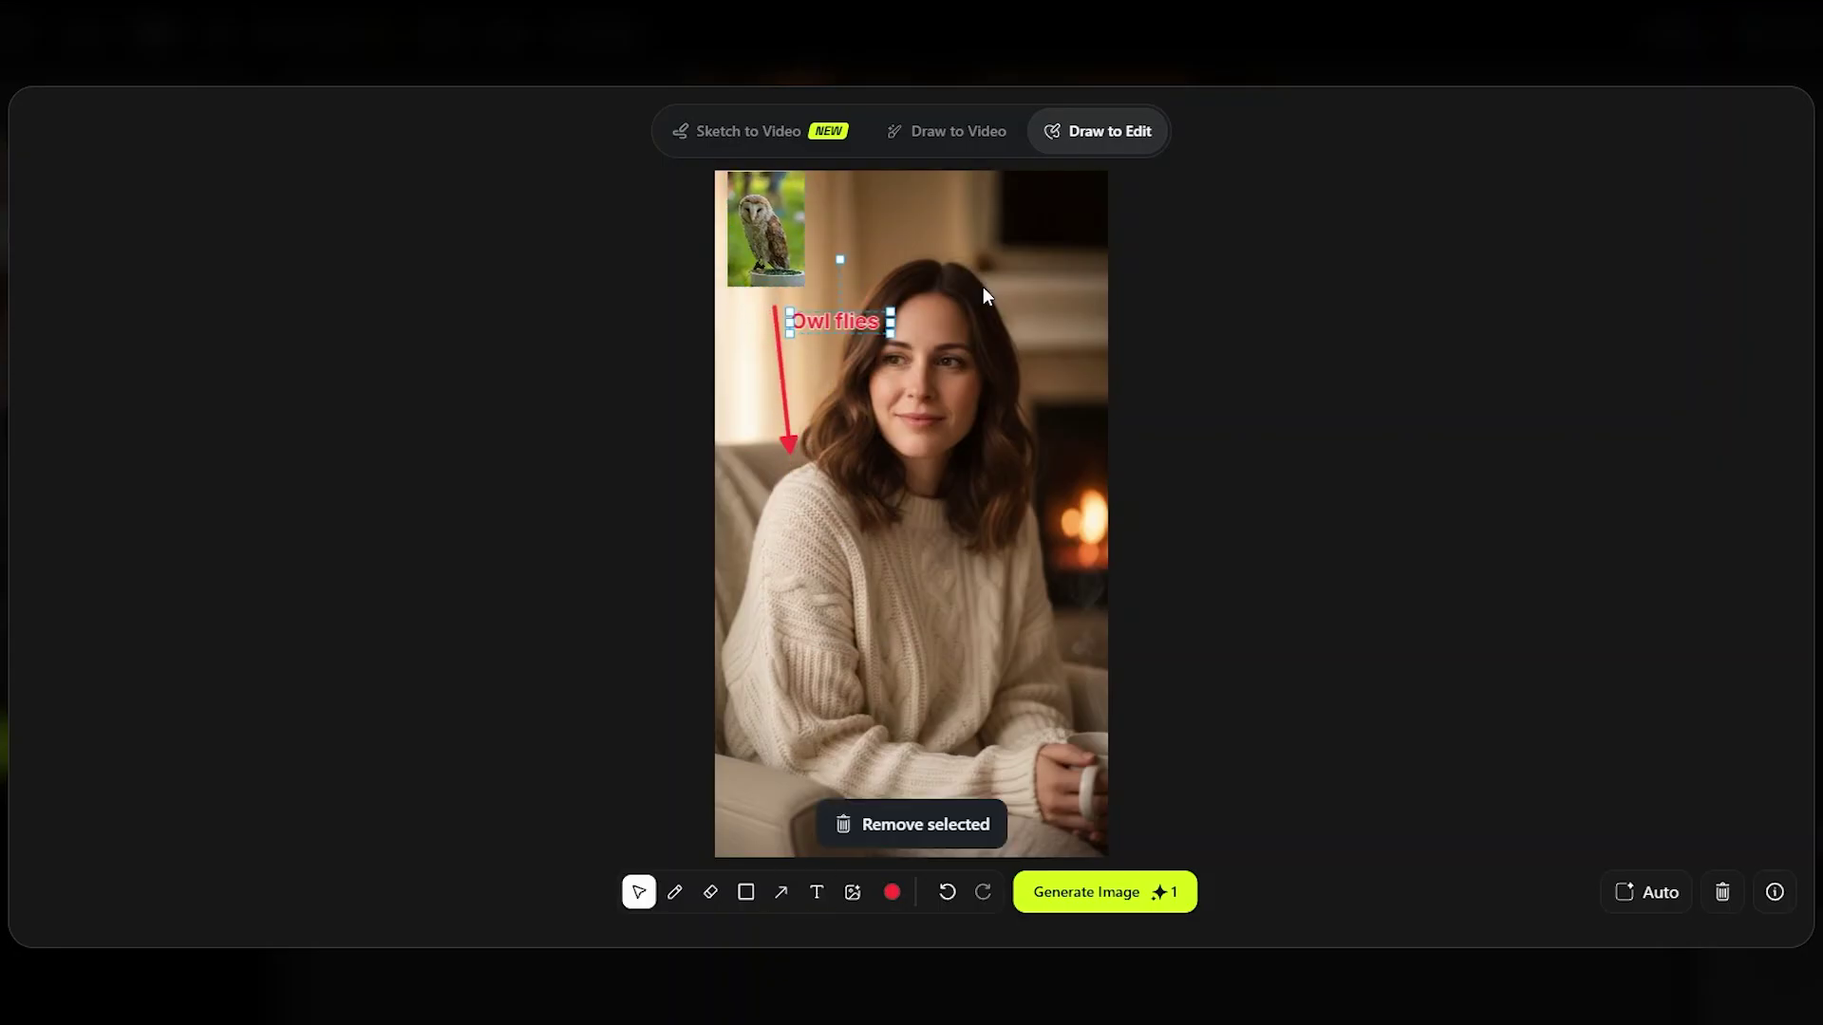
{"action": "left_click", "coordinate": [898, 319]}
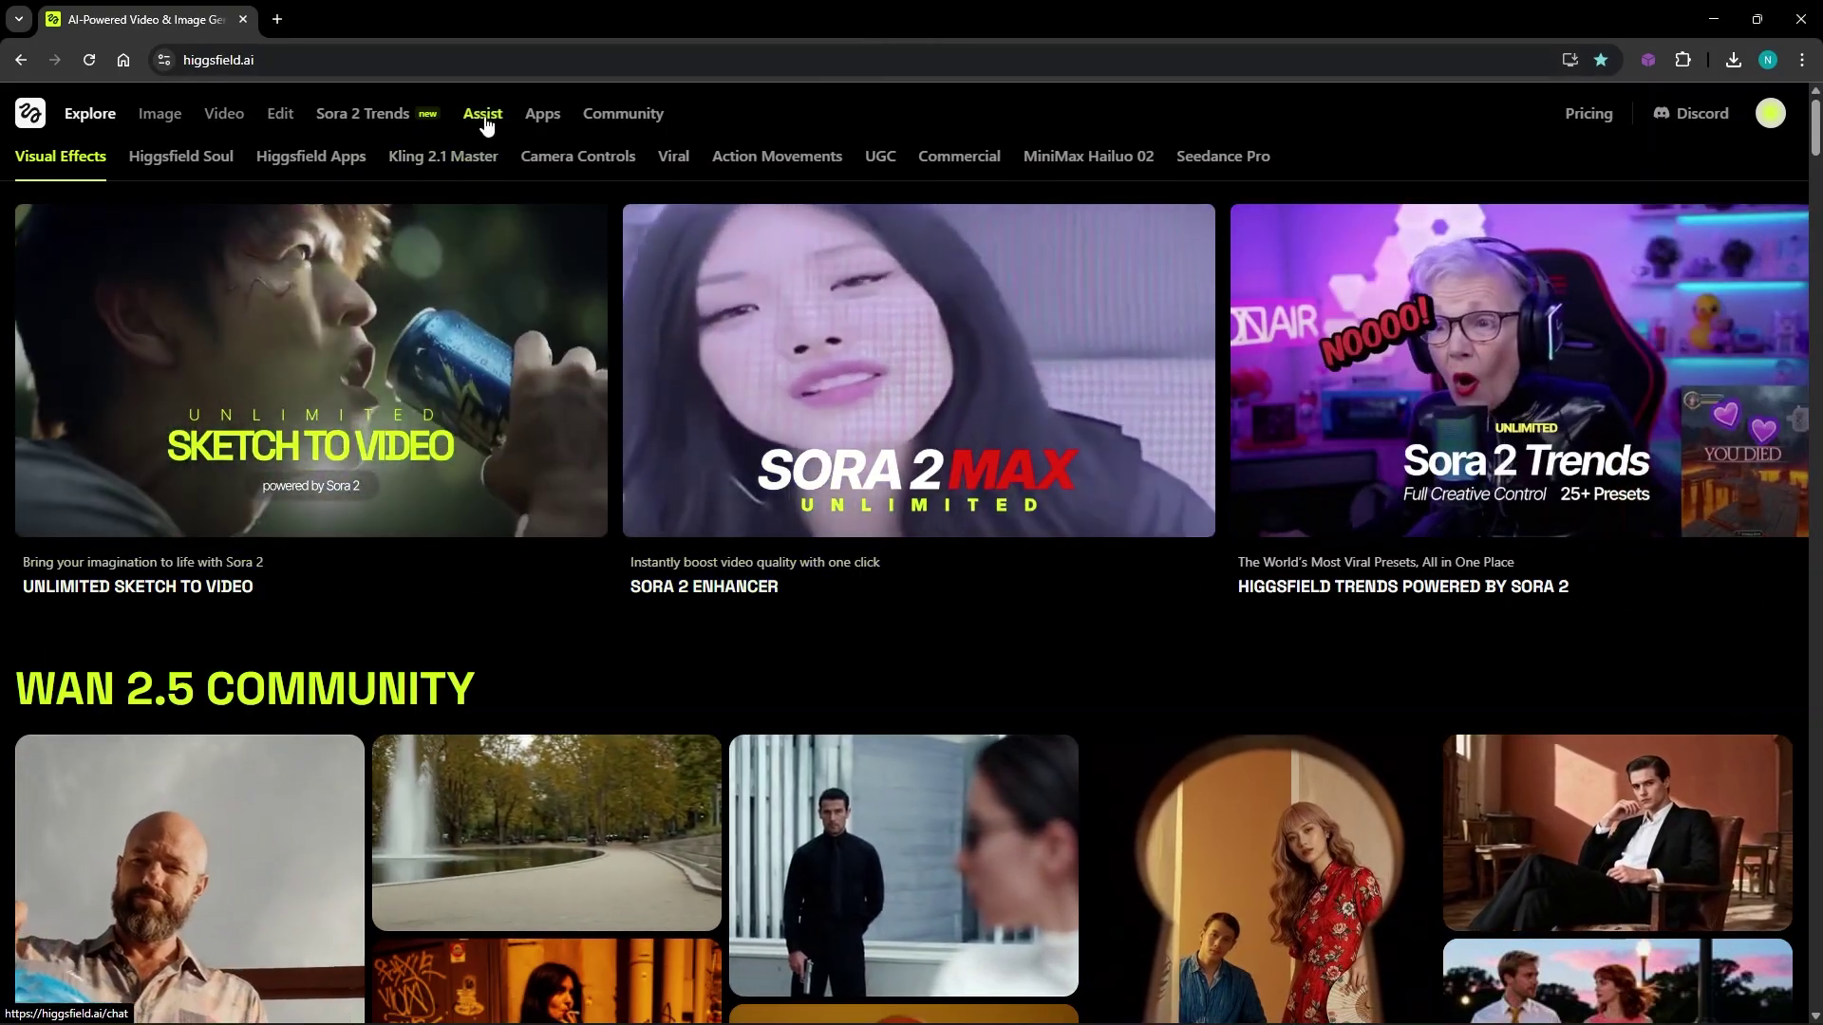
- In a new Assist tab on GPT-5 Mini, request a running-shoe image prompt, then open Nano Banana
{"action": "left_click", "coordinate": [481, 114], "text": "ctrl"}
{"action": "left_click", "coordinate": [336, 27]}
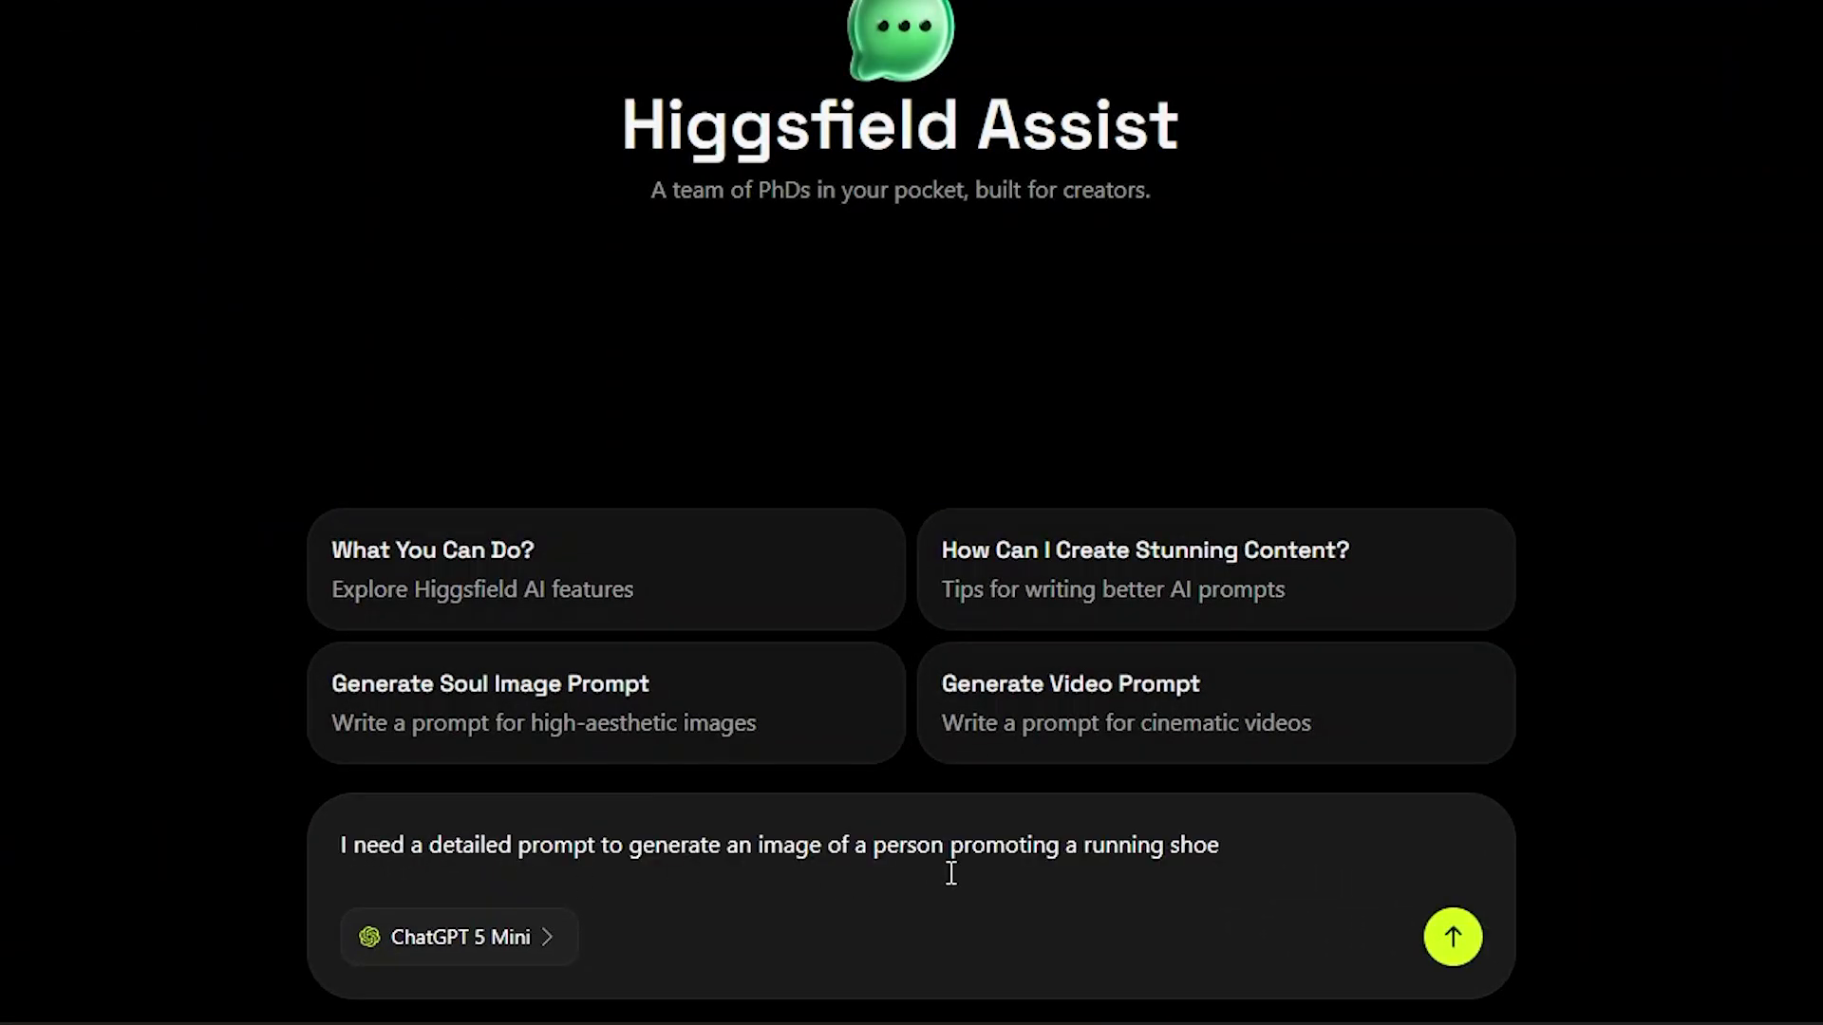
{"action": "left_click", "coordinate": [553, 938]}
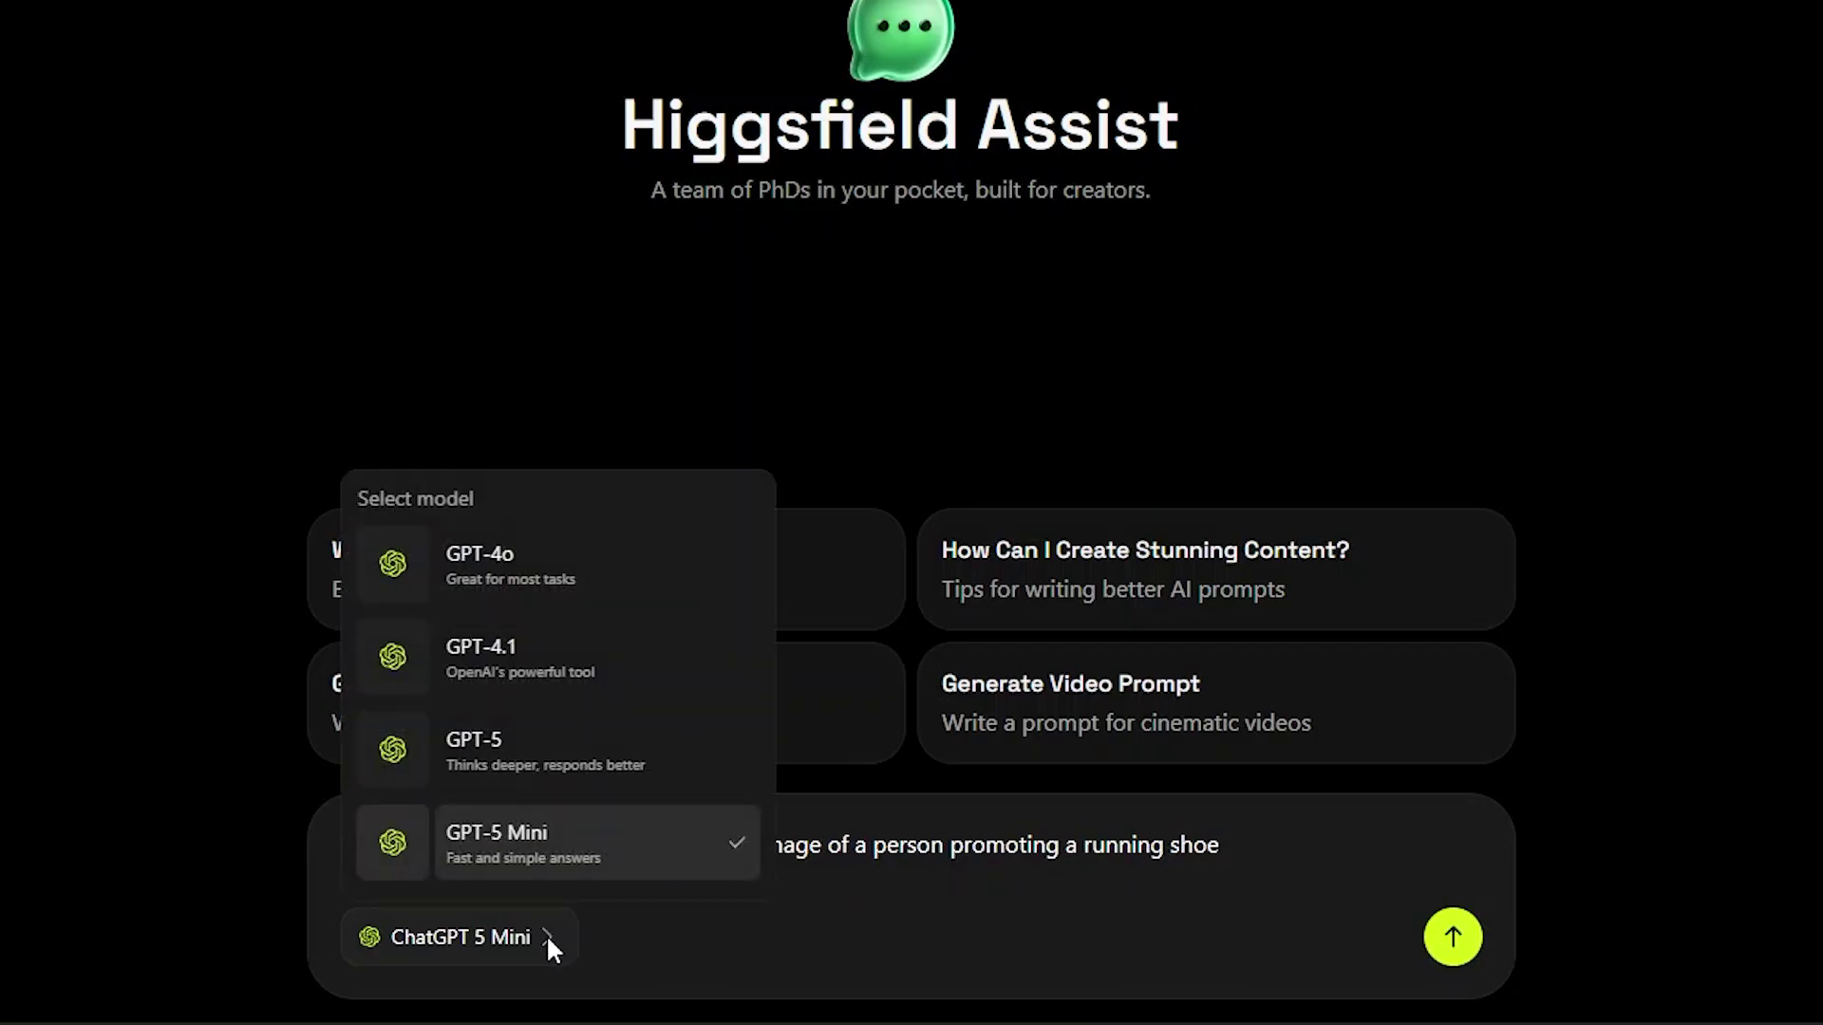
{"action": "left_click", "coordinate": [549, 942]}
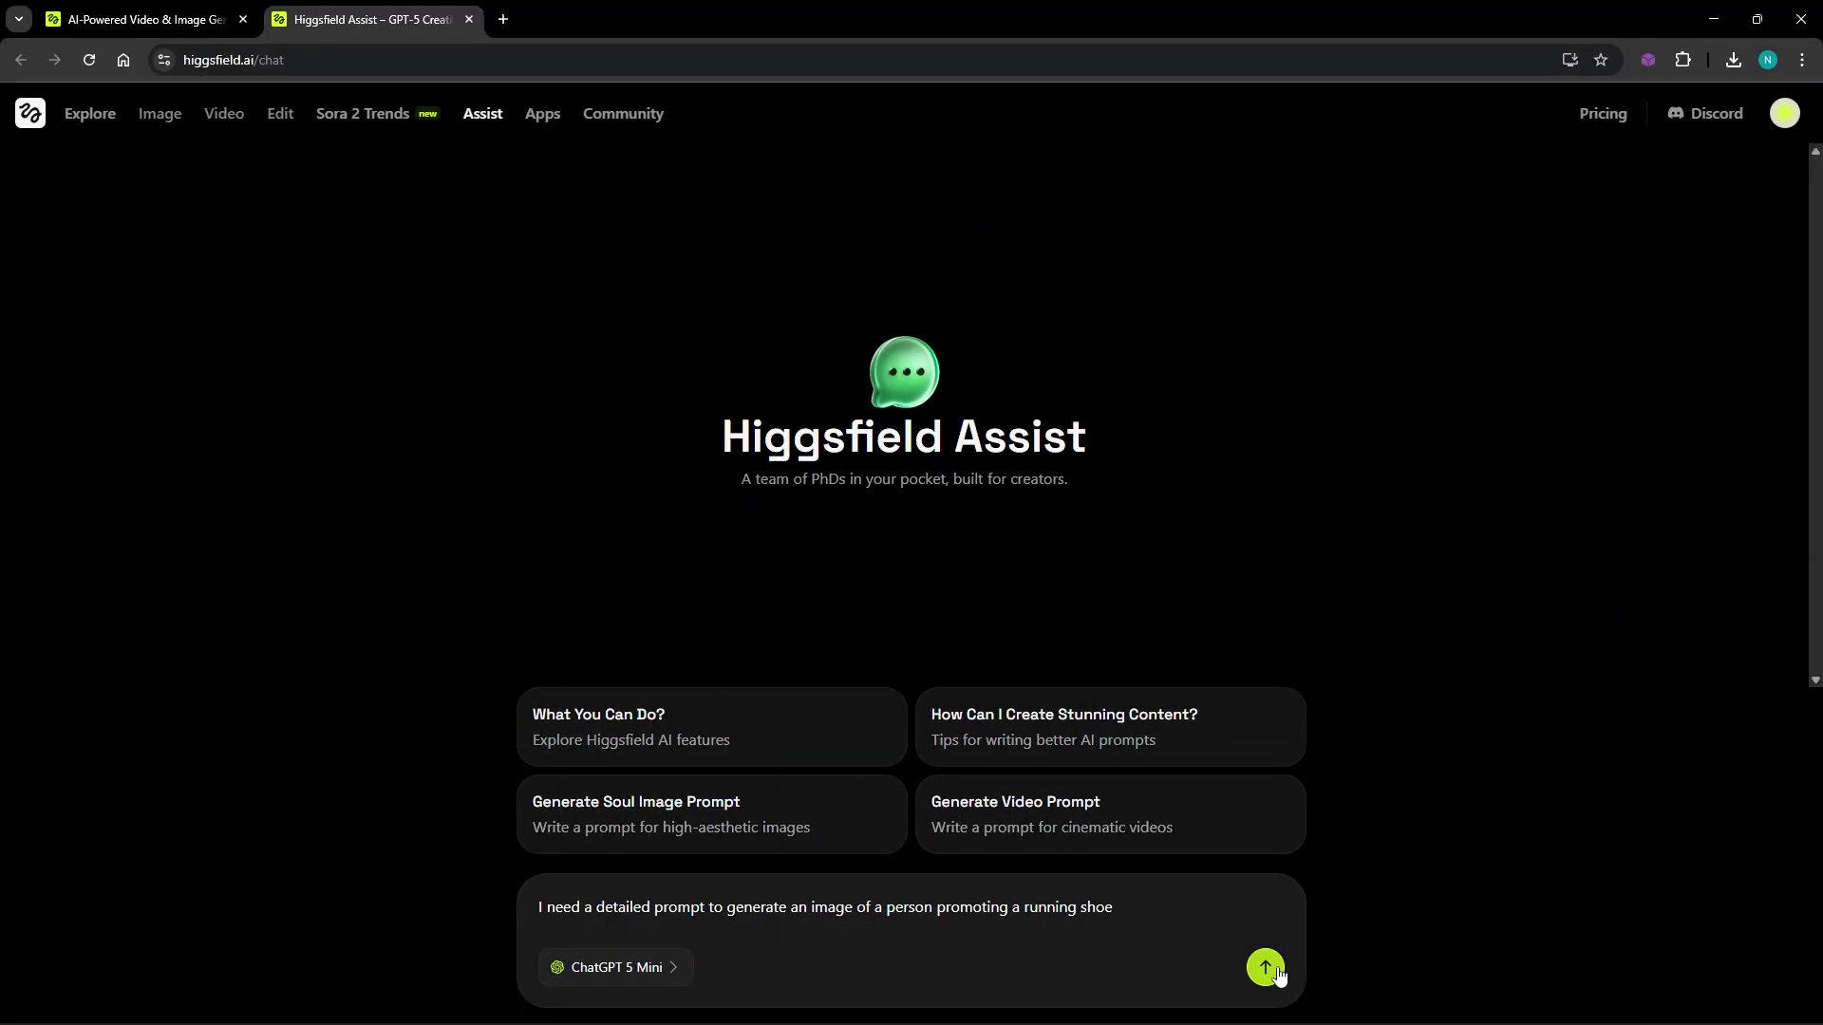
{"action": "left_click", "coordinate": [1267, 969]}
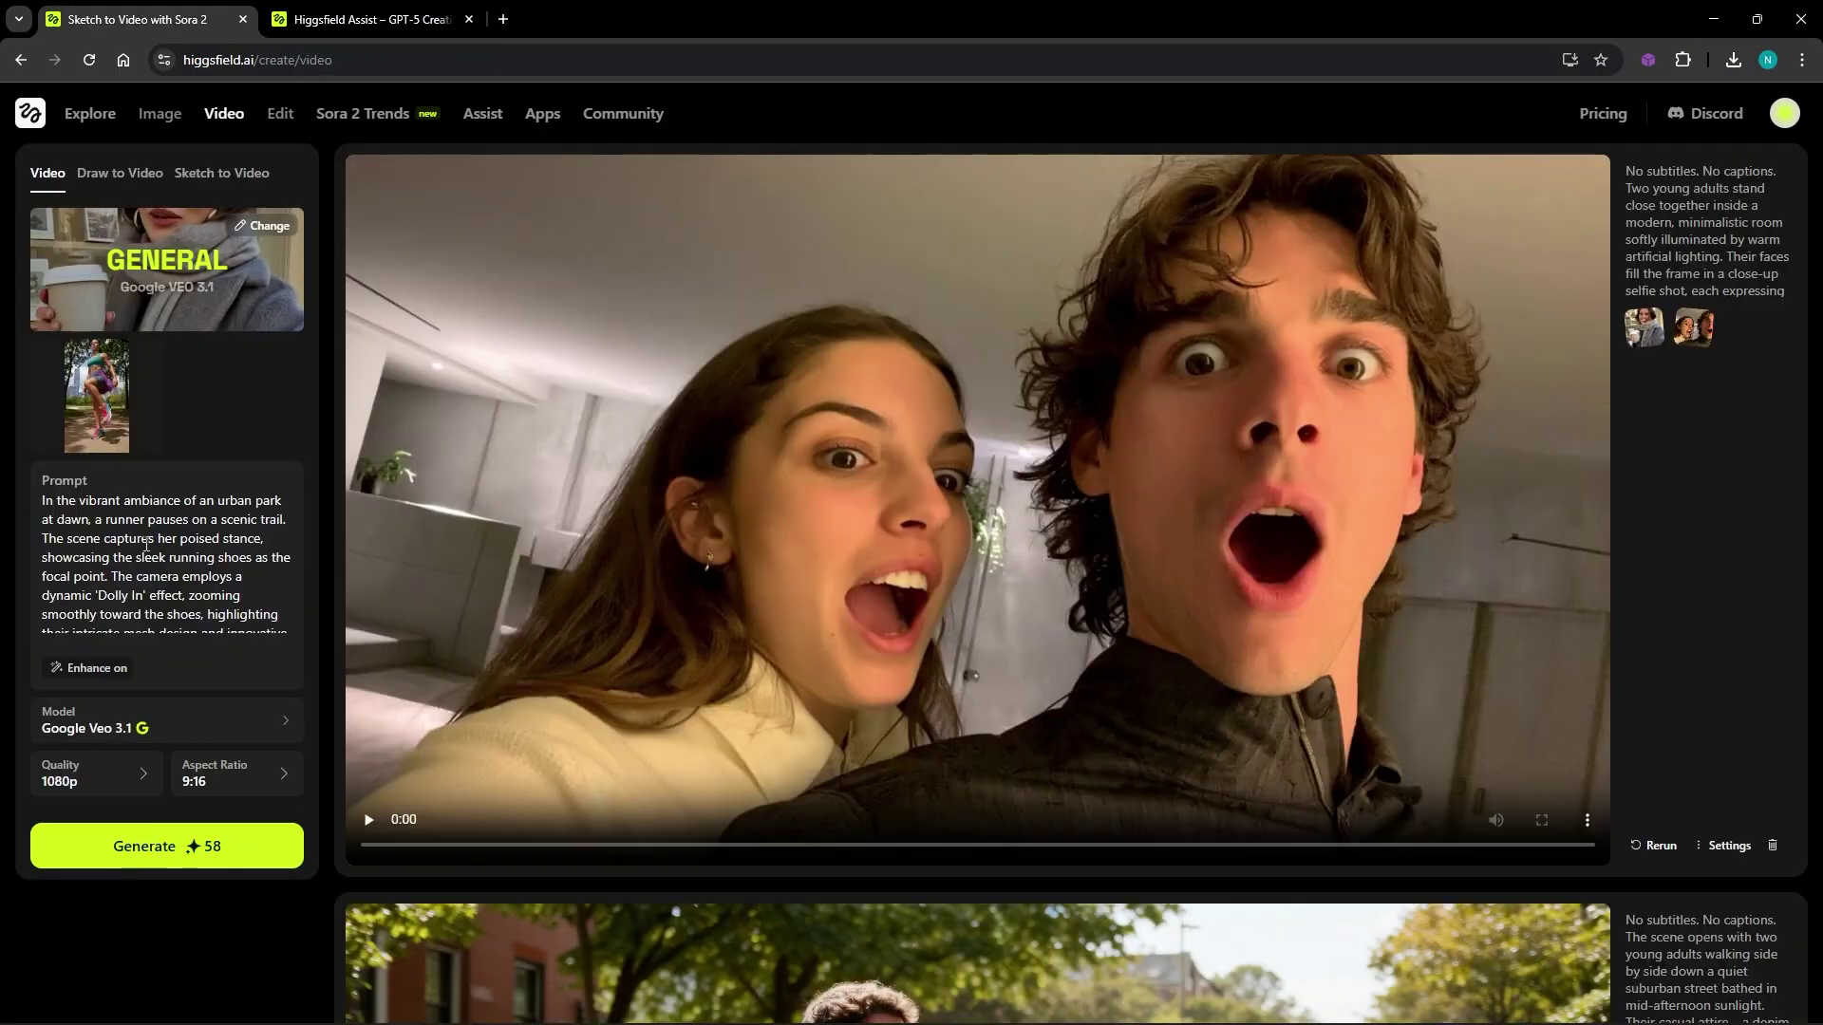
{"action": "mouse_move", "coordinate": [172, 116]}
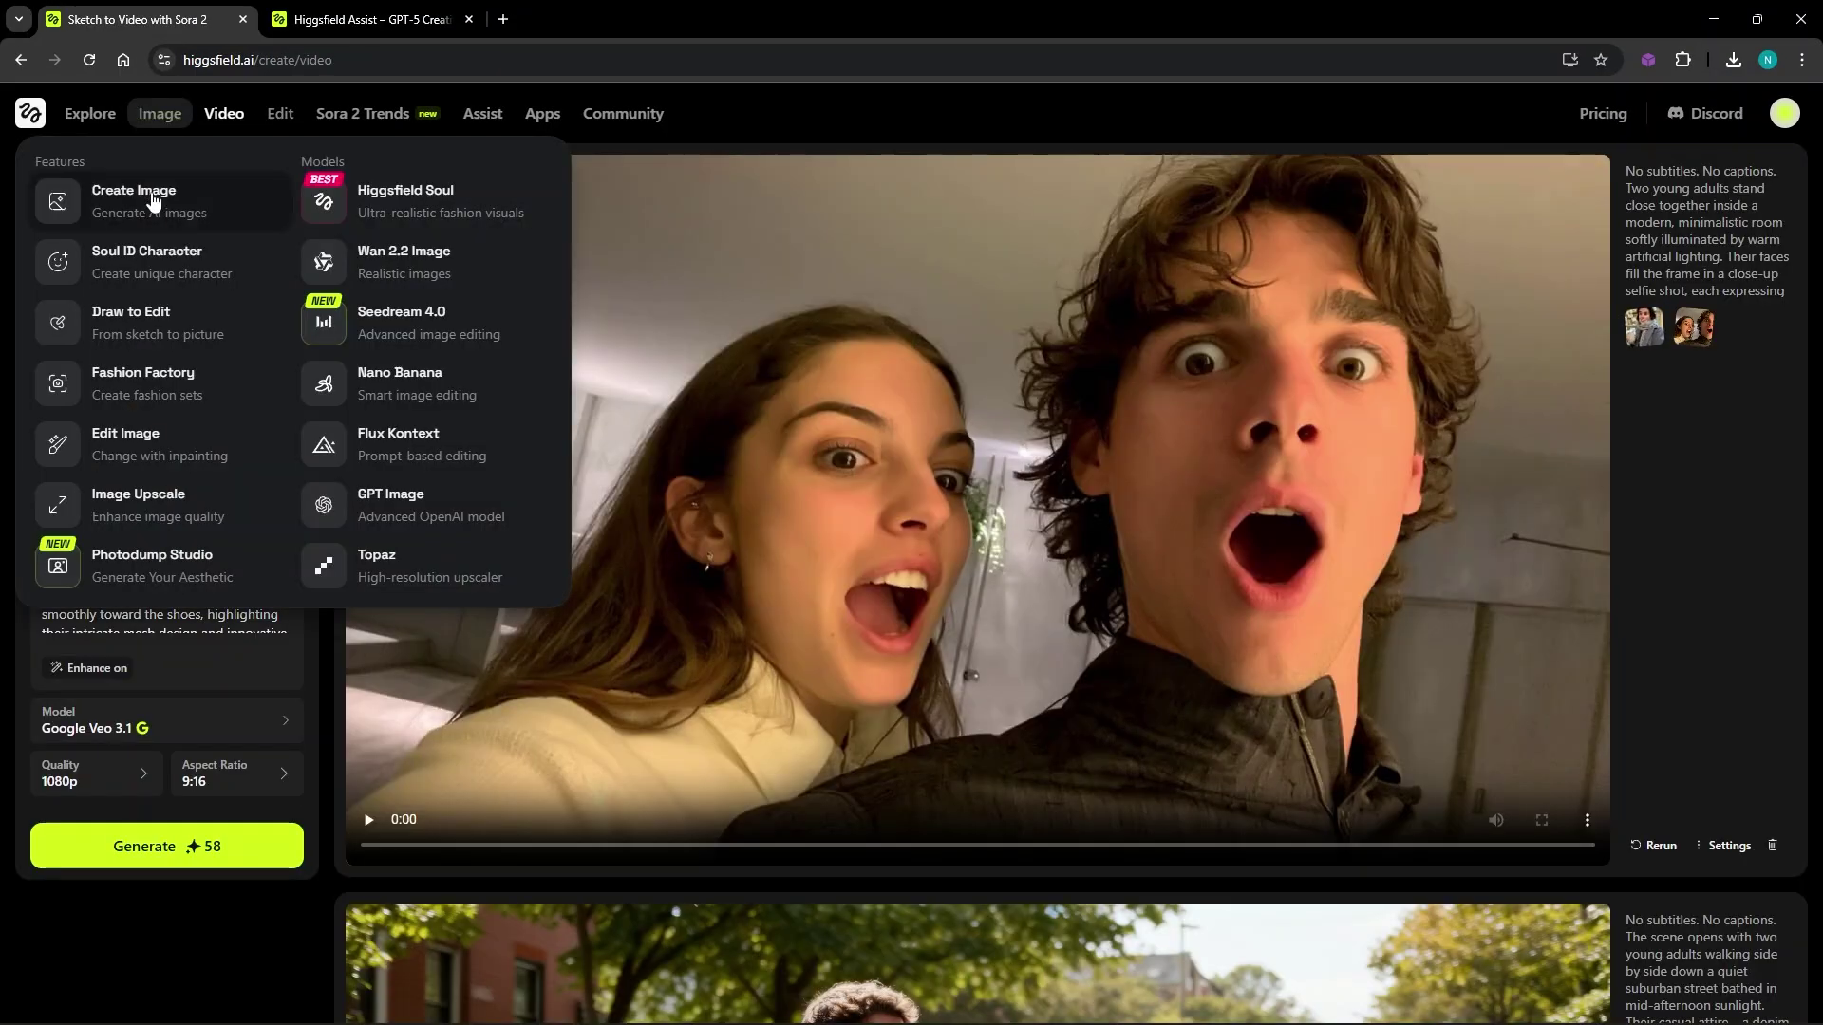
{"action": "left_click", "coordinate": [403, 400]}
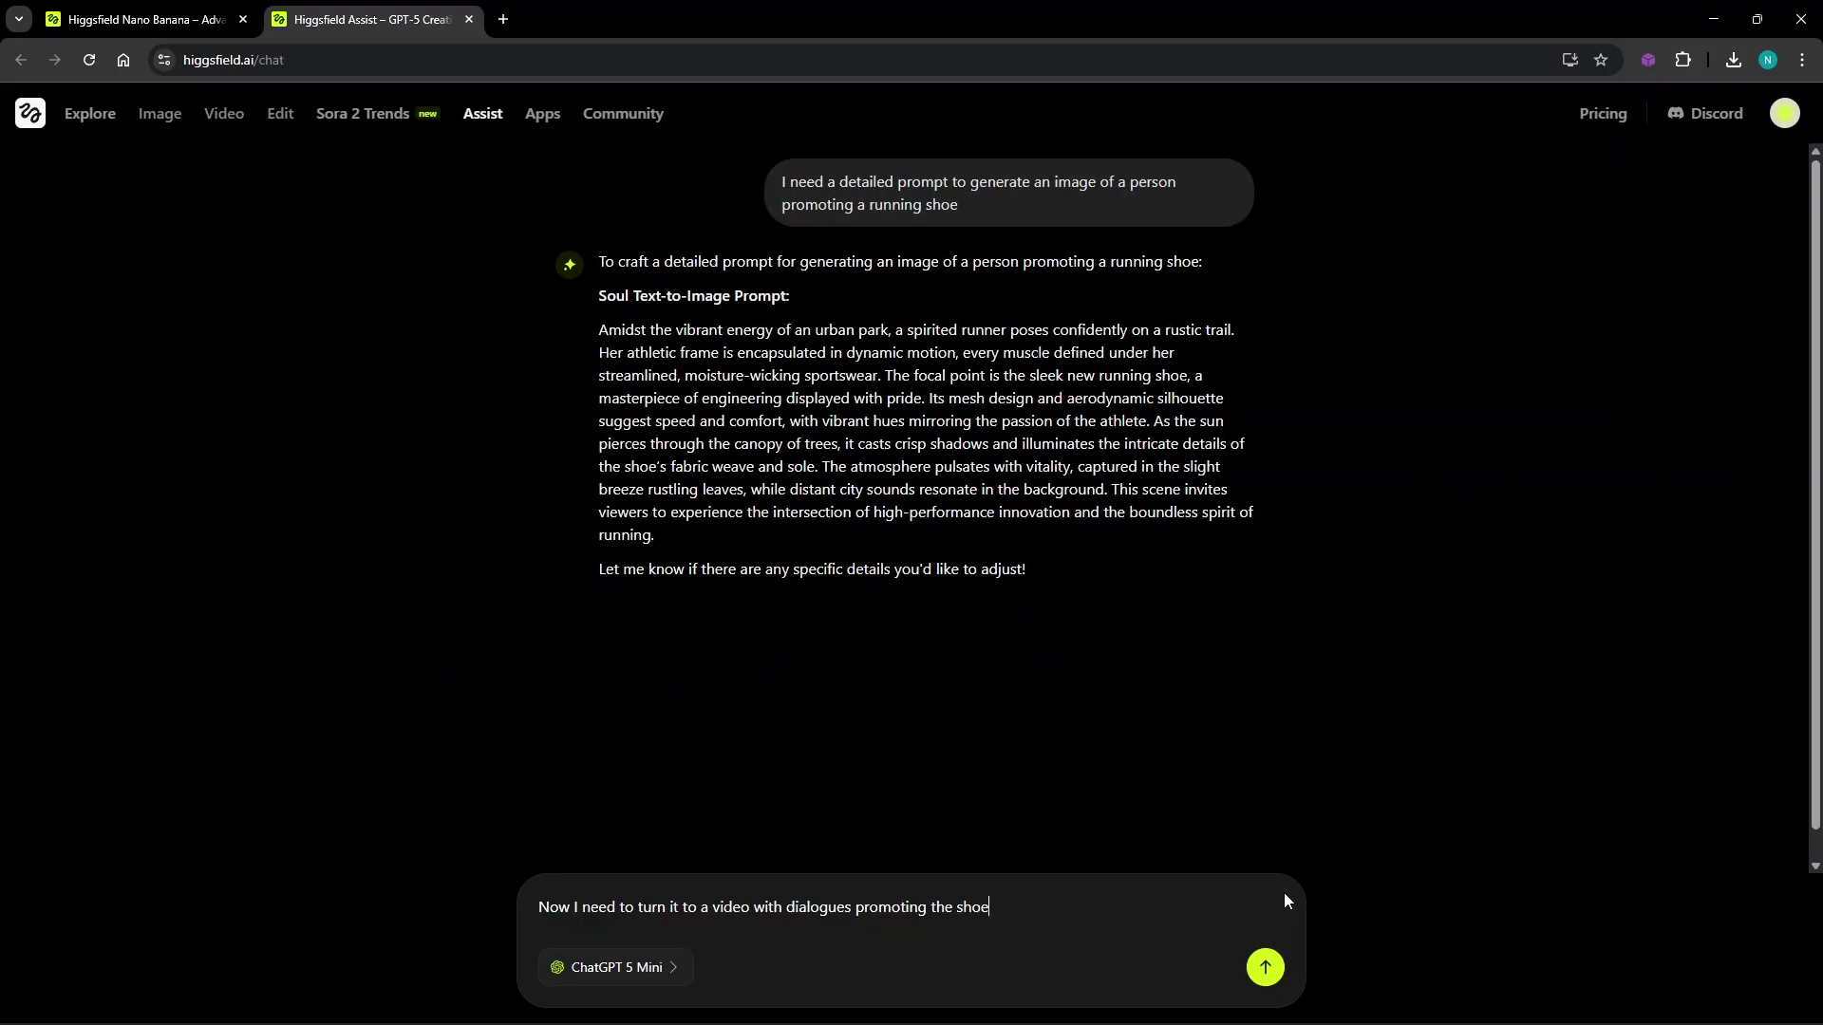
- Send the dialogue video request and paste Assist's prompt over the runner image's video prompt
{"action": "left_click", "coordinate": [1266, 970]}
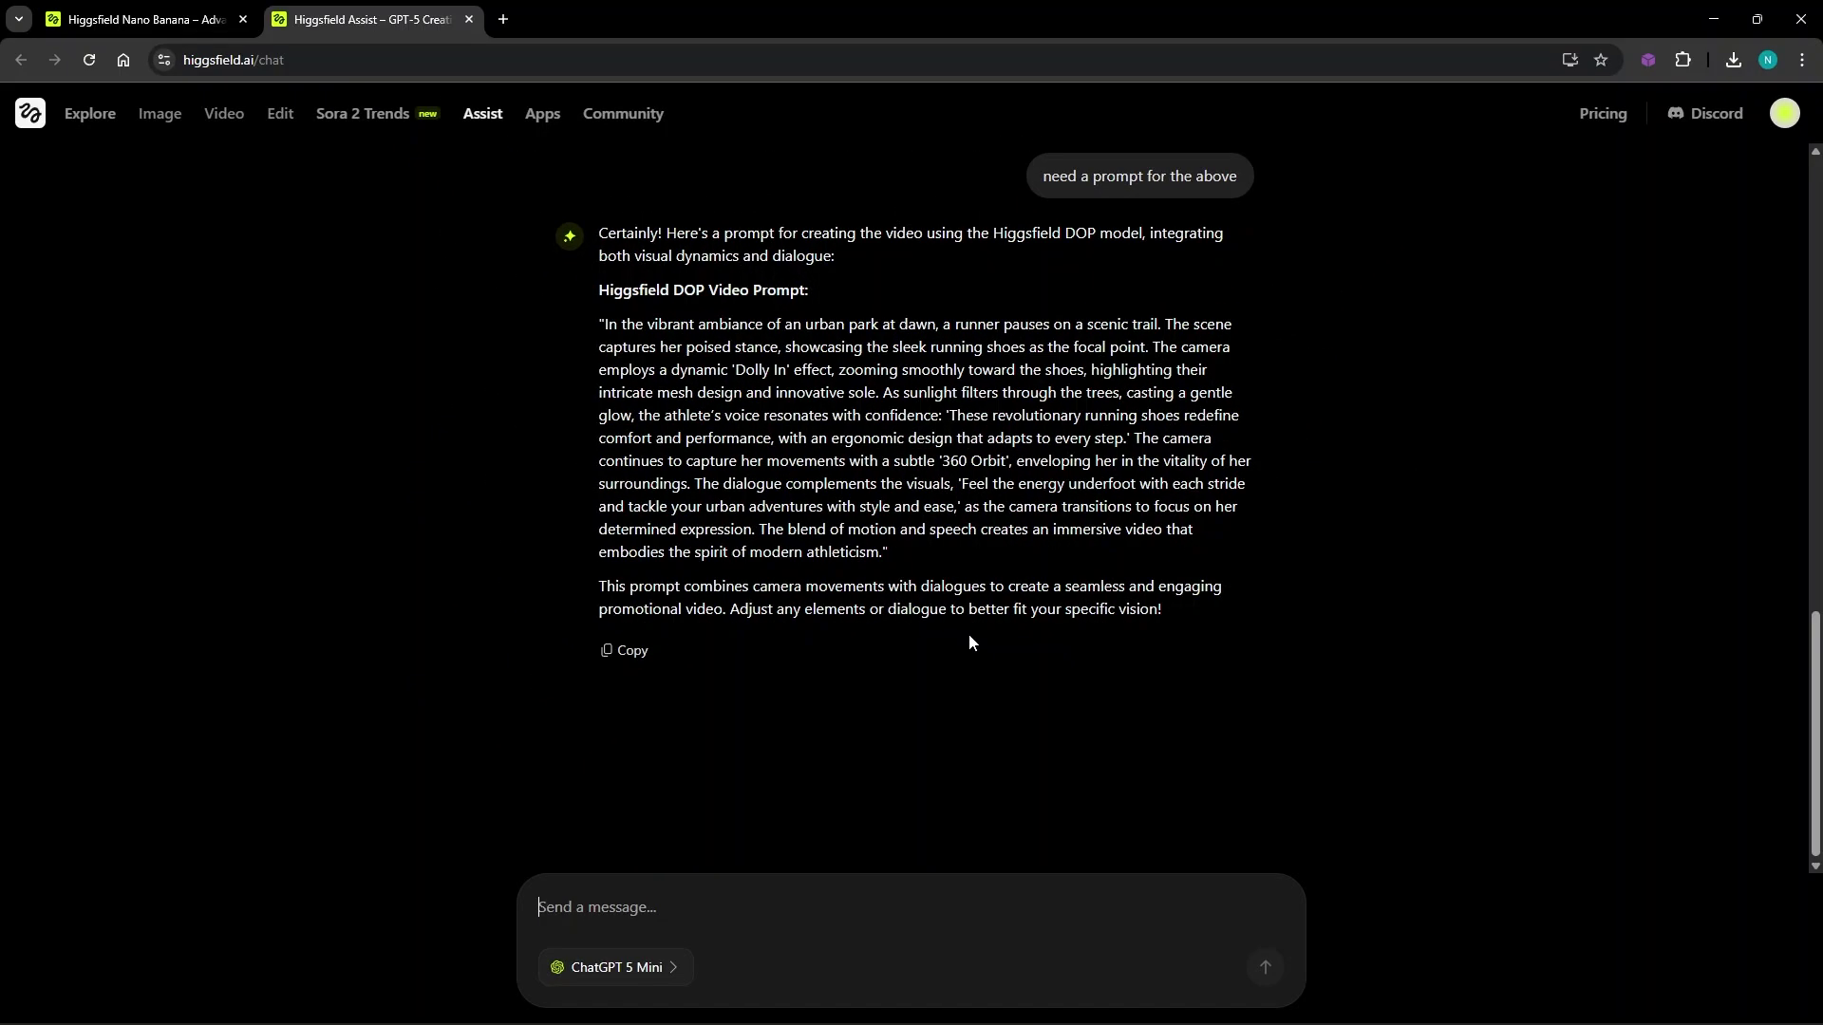
{"action": "left_click", "coordinate": [142, 19]}
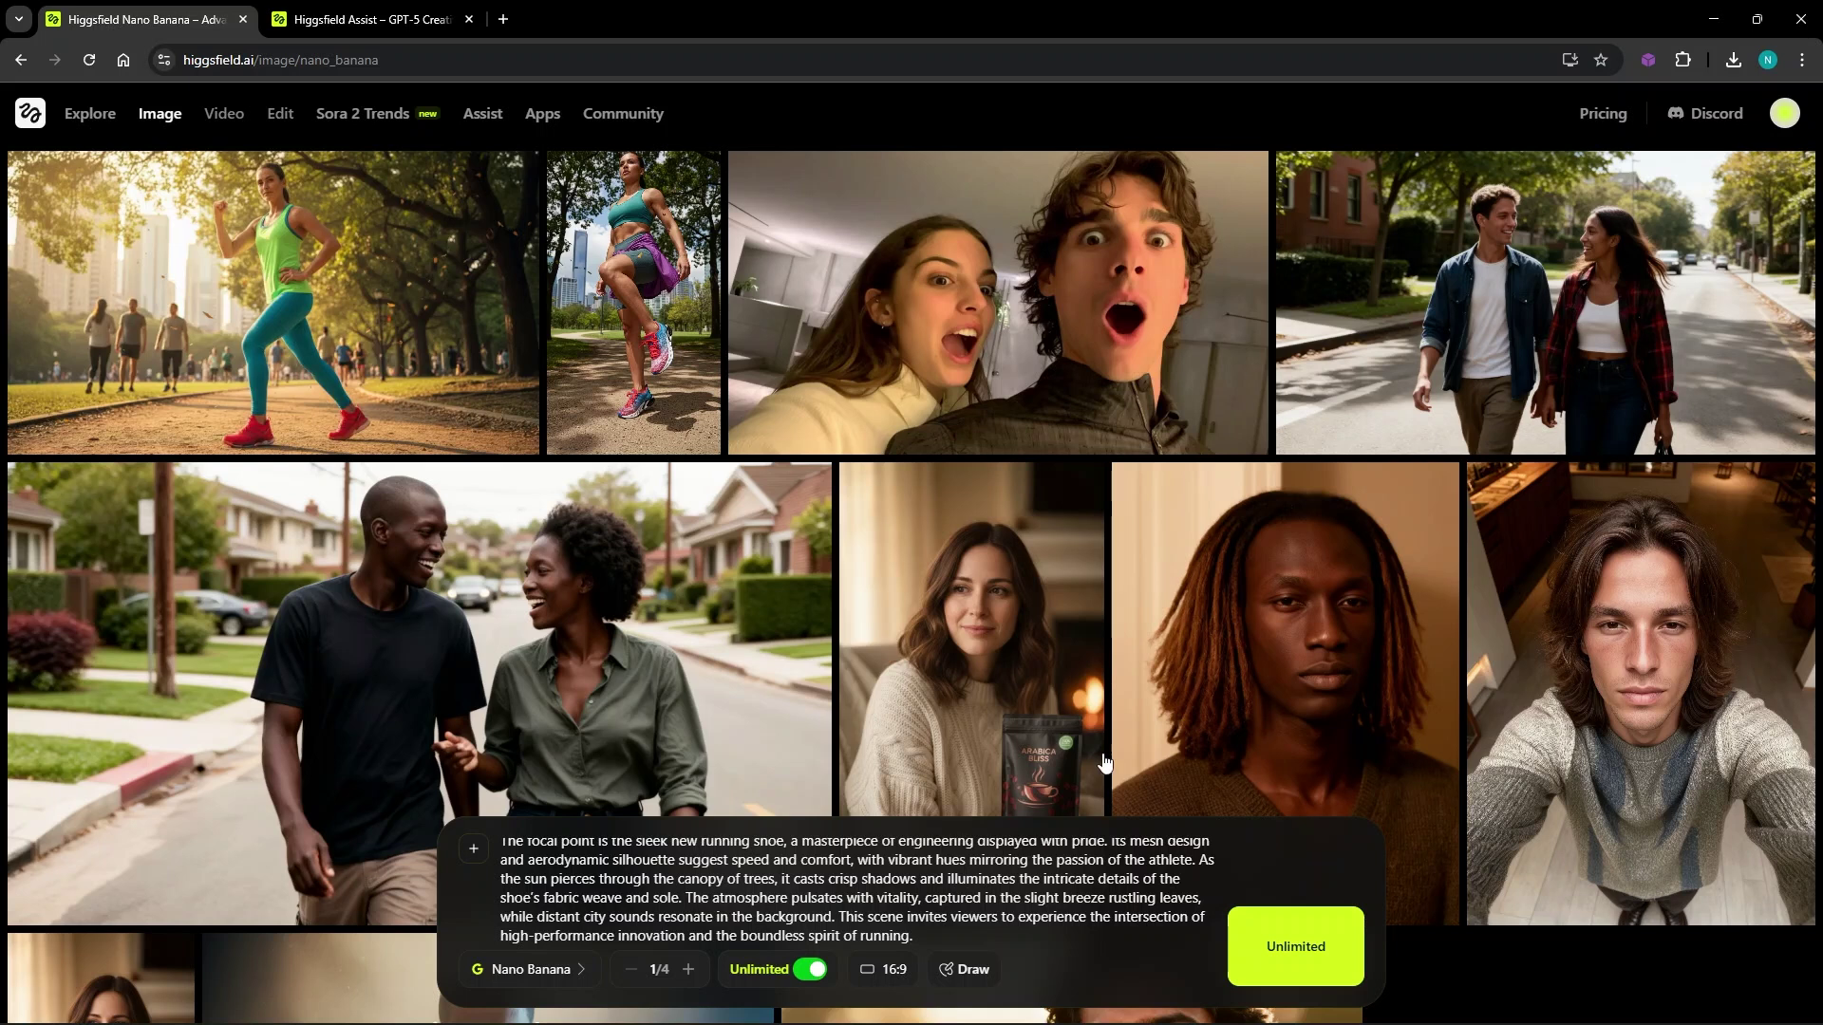
{"action": "left_click", "coordinate": [285, 366]}
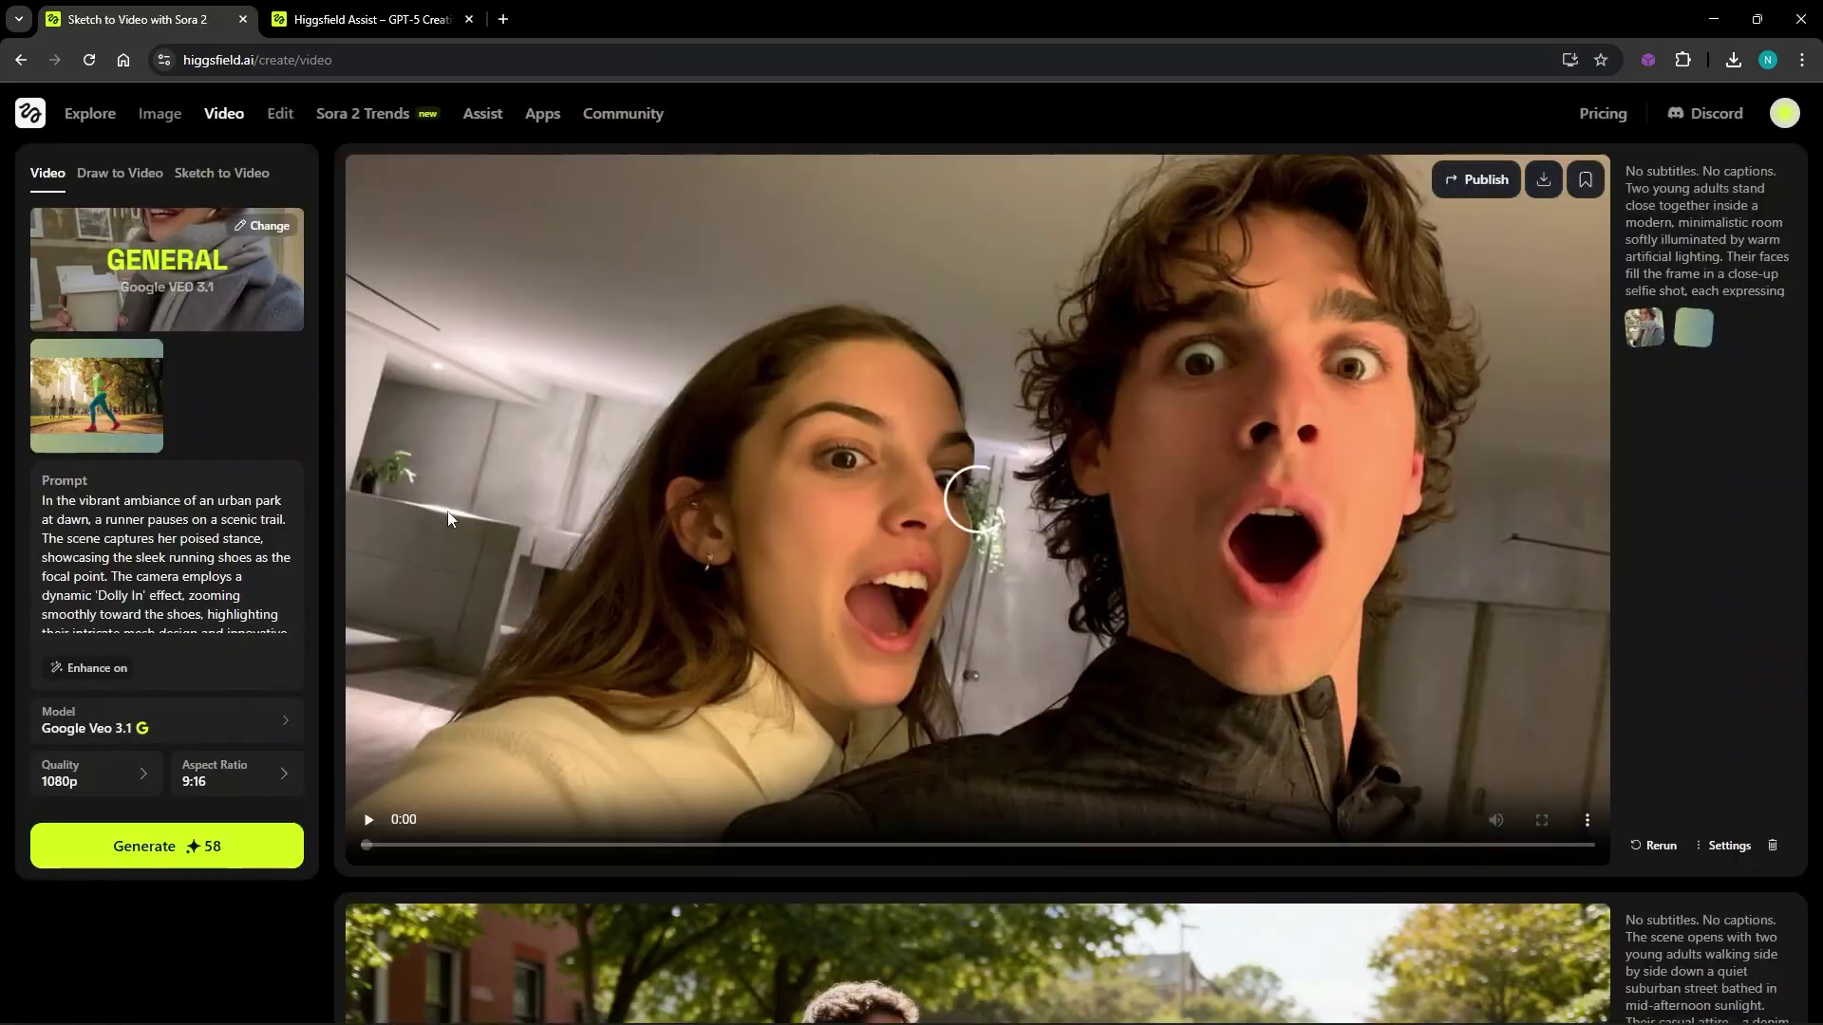
{"action": "key", "text": "ctrl+a"}
{"action": "key", "text": "ctrl+v"}
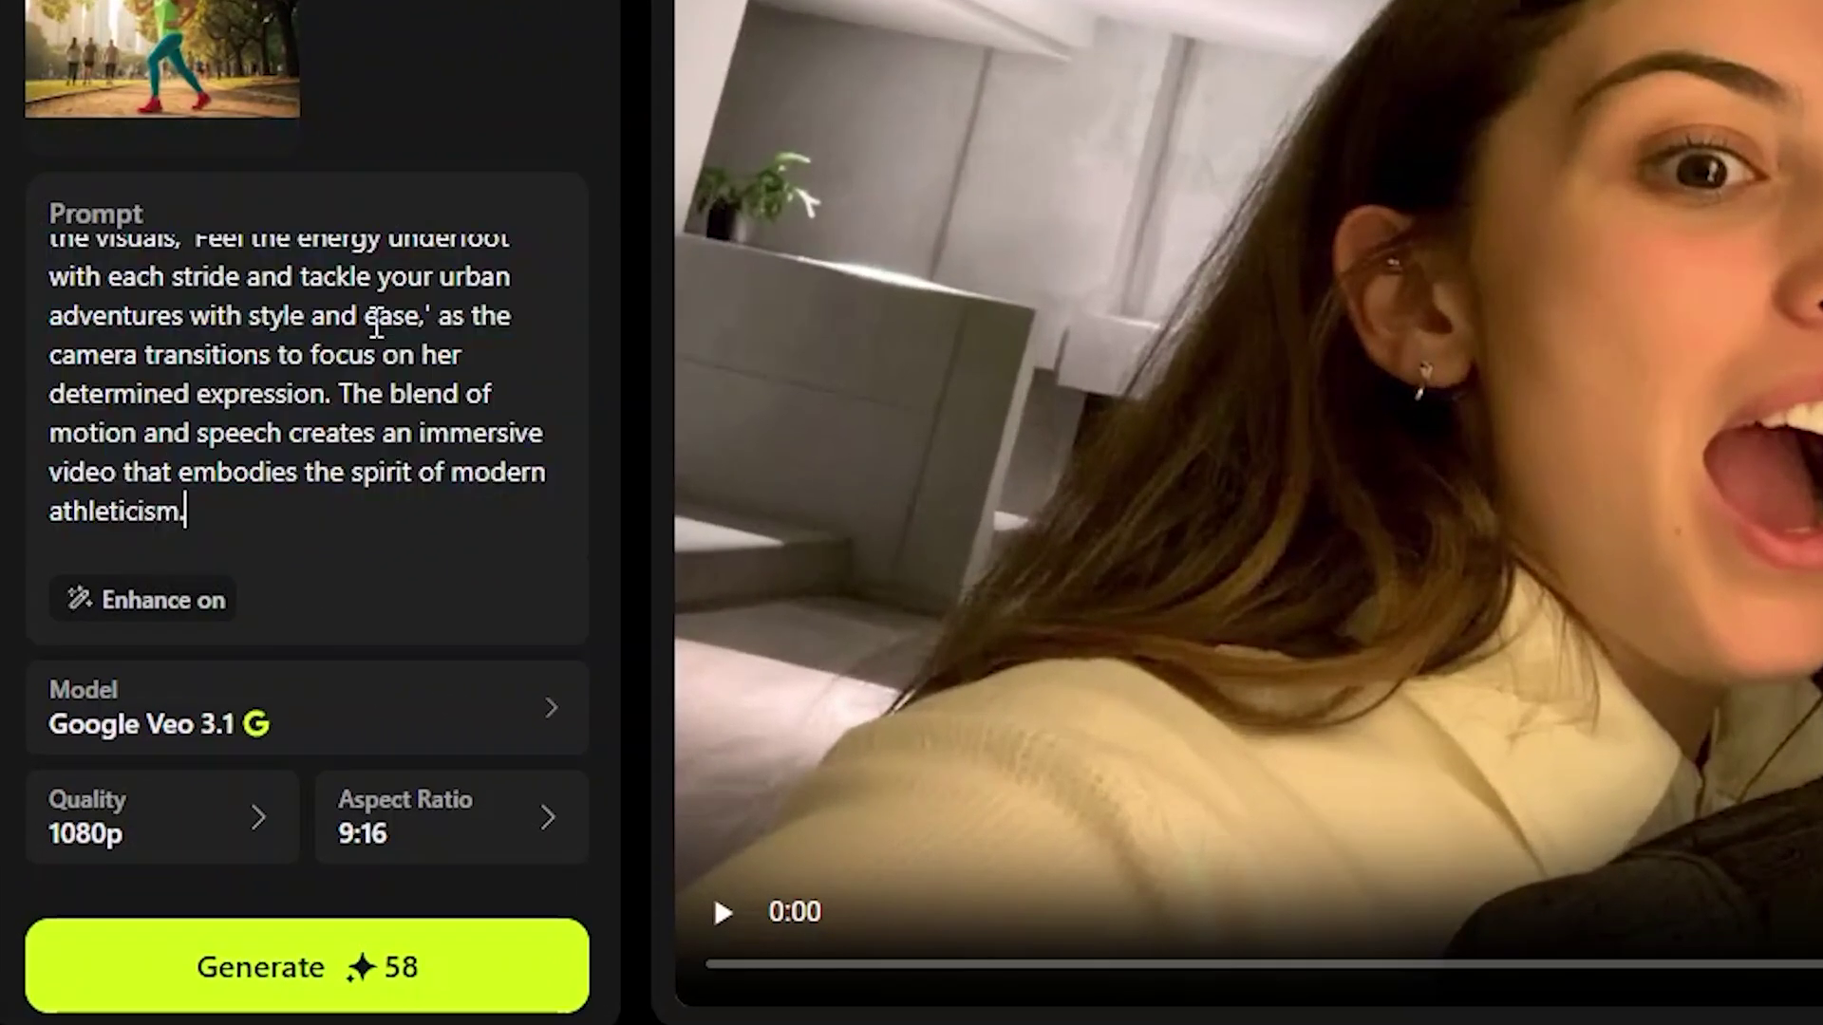
{"action": "left_click", "coordinate": [471, 714]}
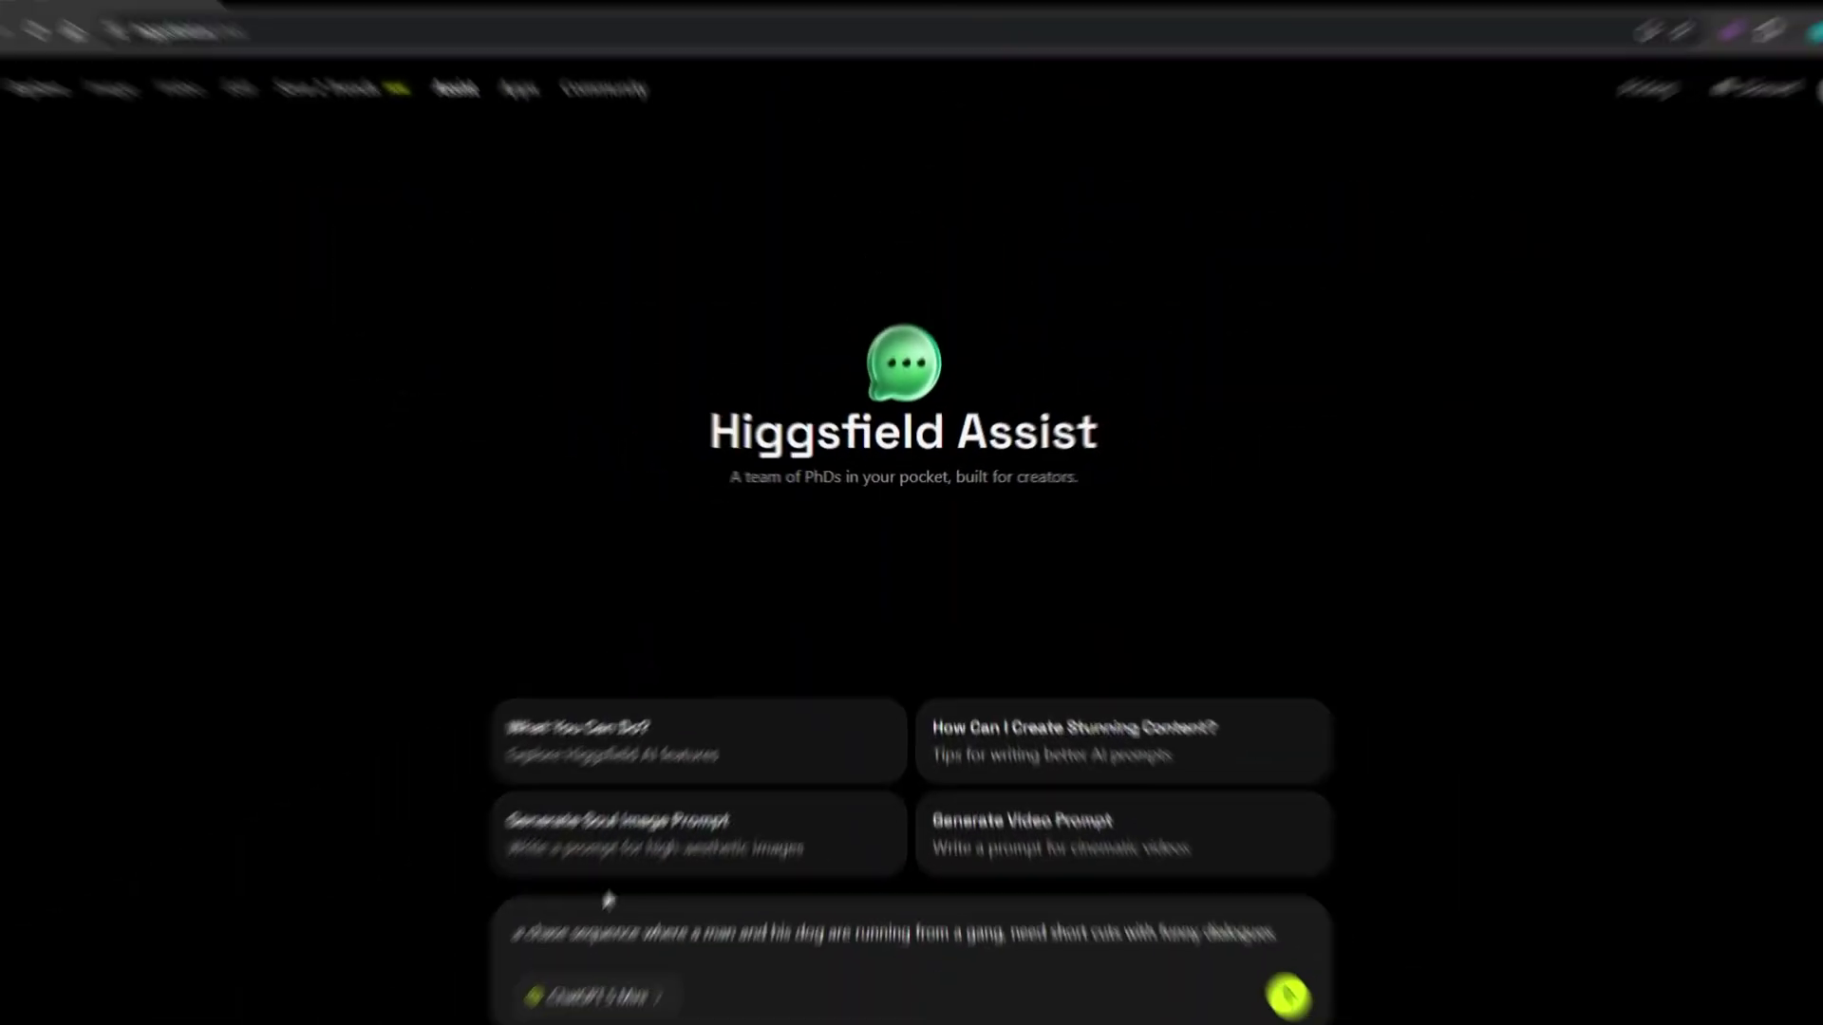
- Send the goblin request to Assist and select its suggested Soul Text-to-Image prompt
{"action": "triple_click", "coordinate": [621, 903]}
{"action": "key", "text": "BackSpace"}
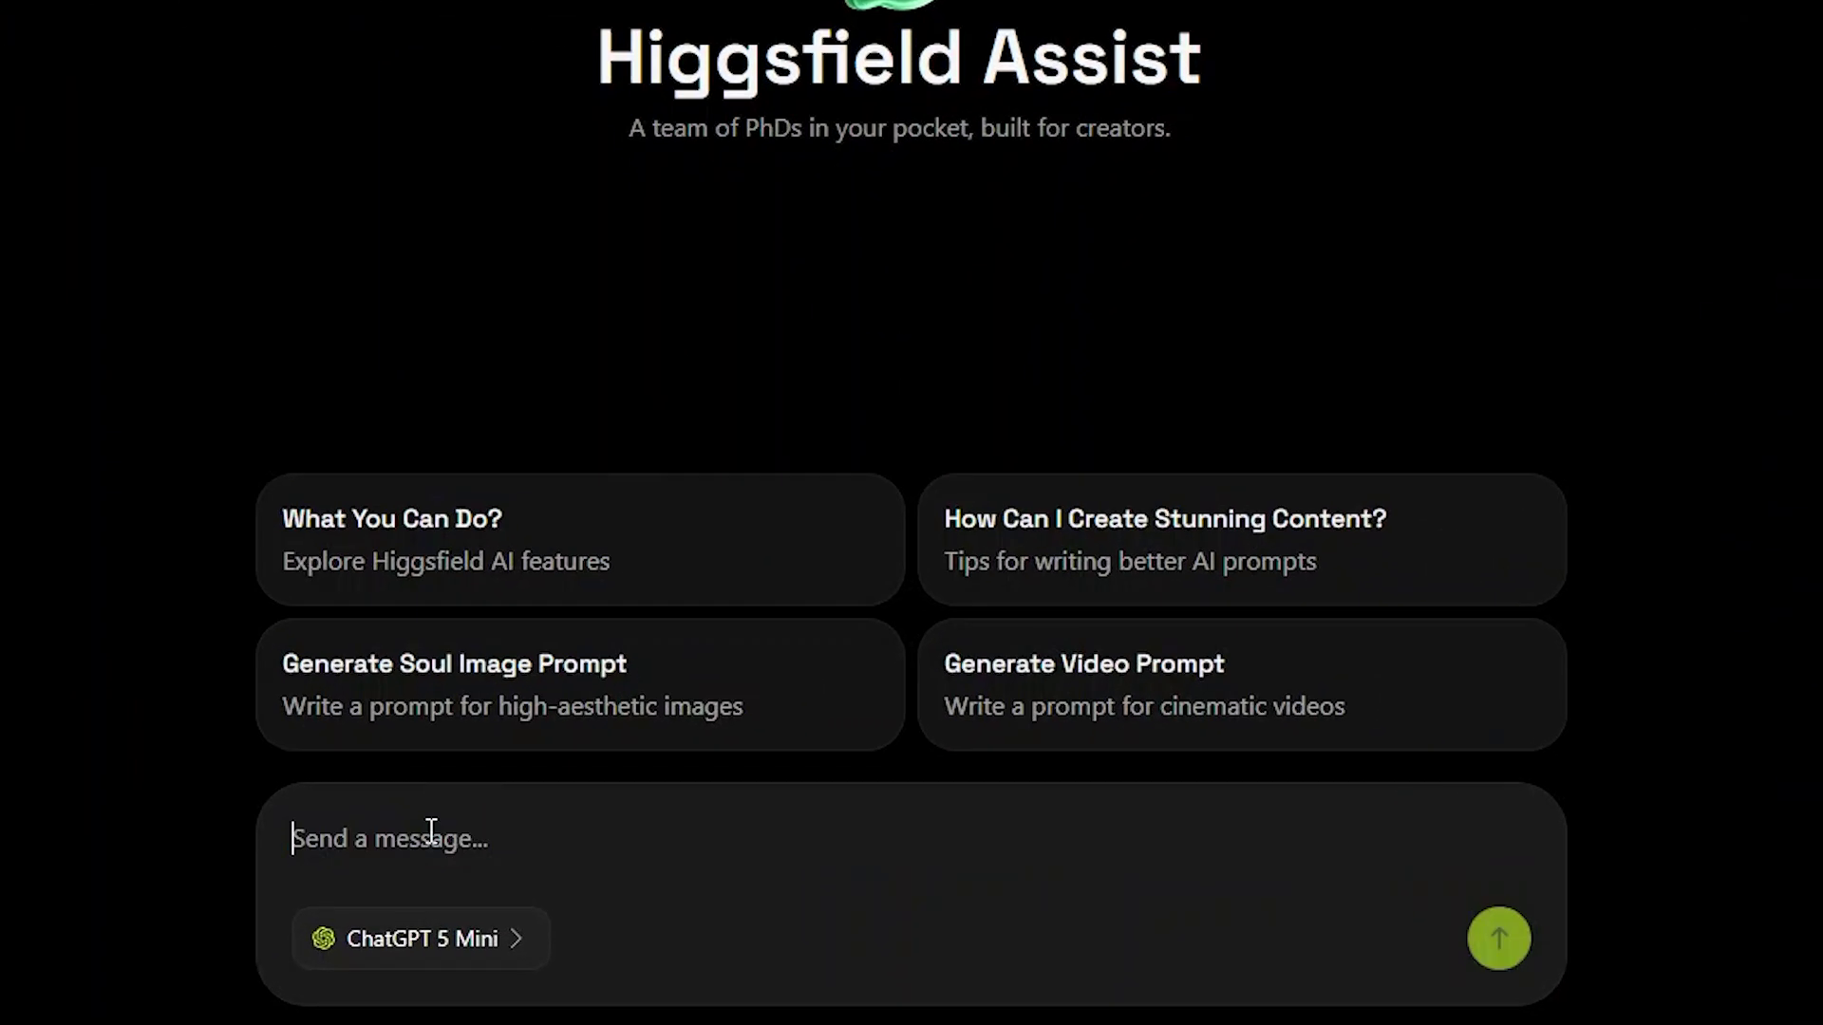
{"action": "type", "text": "suggest a prompt where a big goblin which is larger than a big fort fighting with the soldiers in a medieval age."}
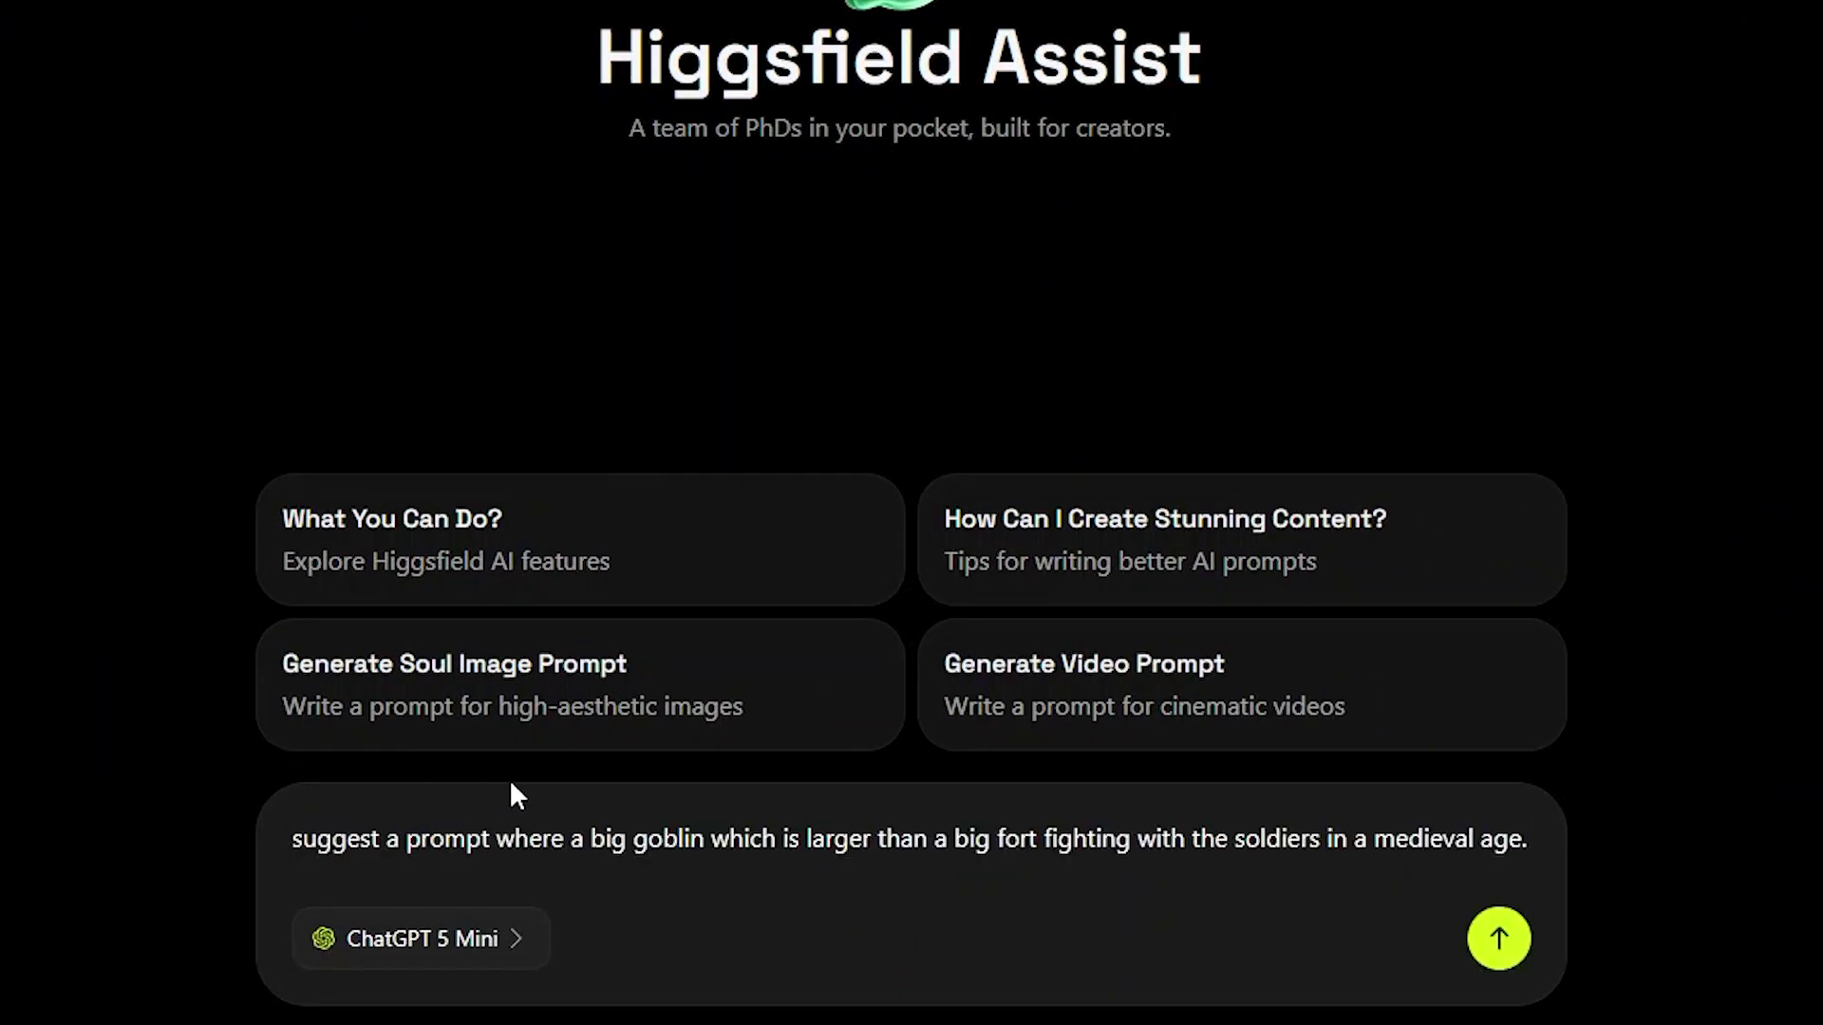
{"action": "key", "text": "Return"}
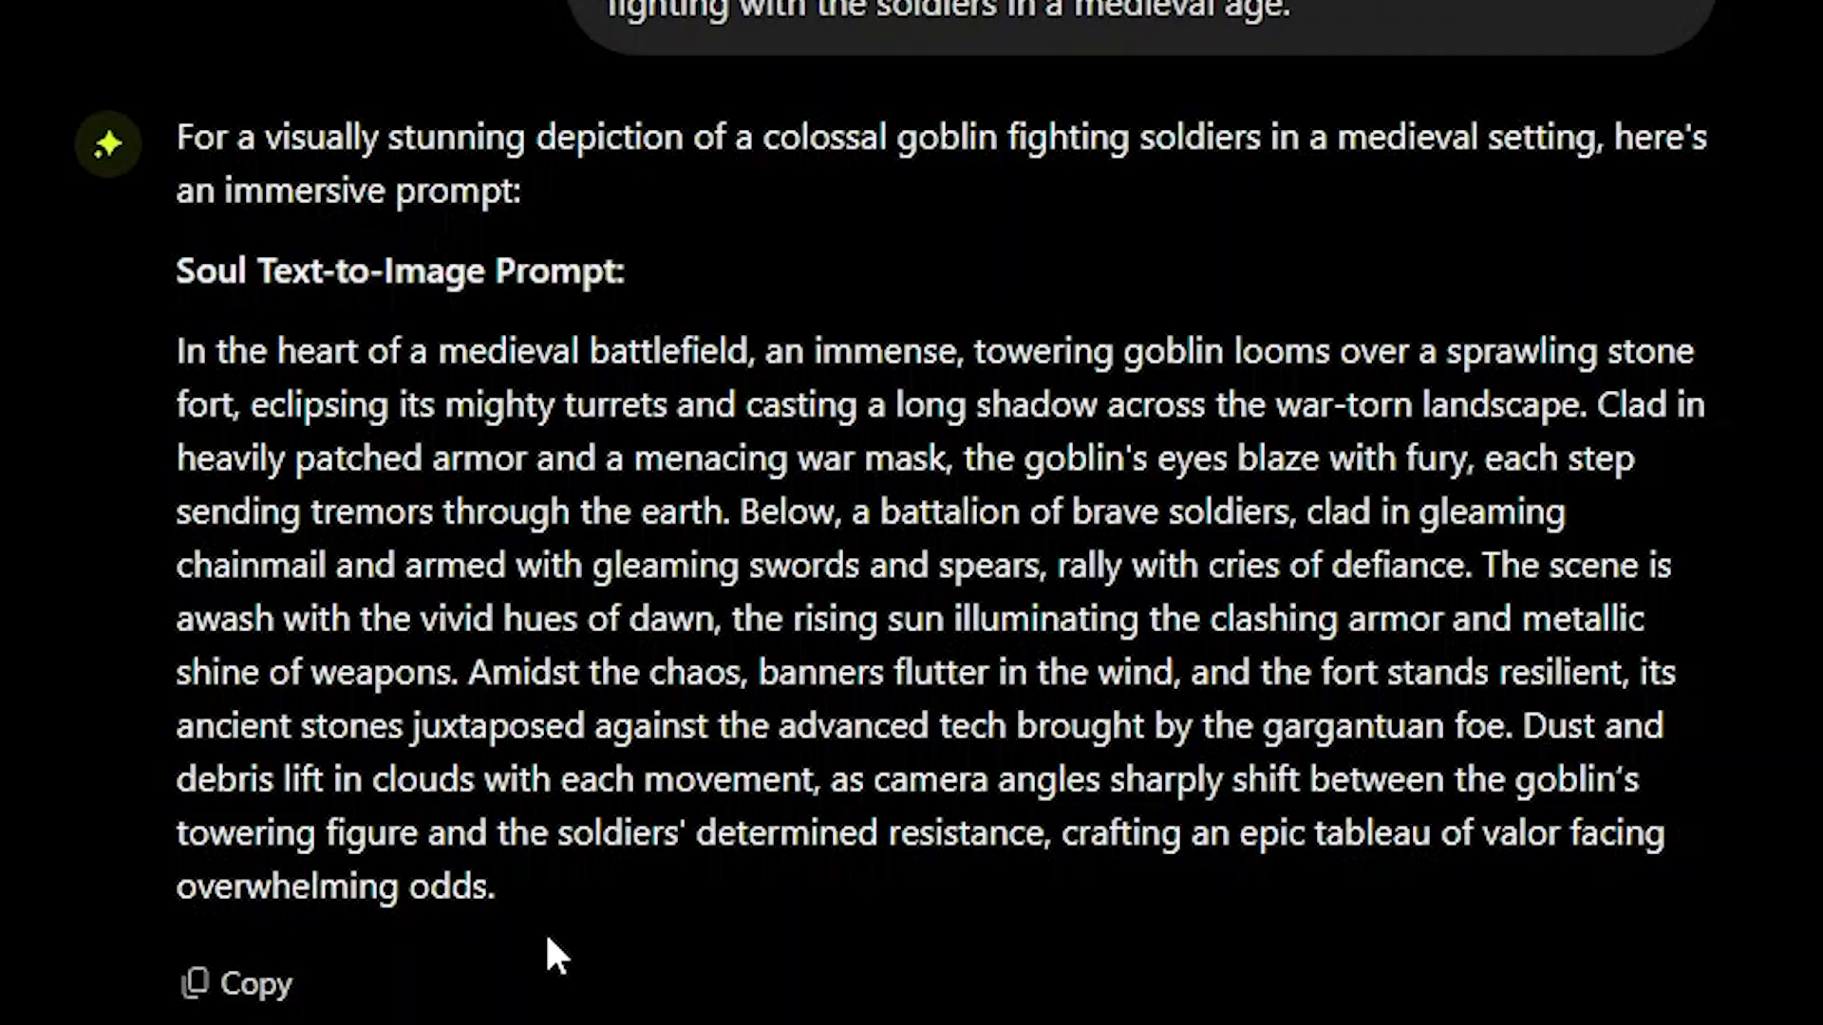
{"action": "left_click_drag", "start_coordinate": [494, 885], "coordinate": [195, 365]}
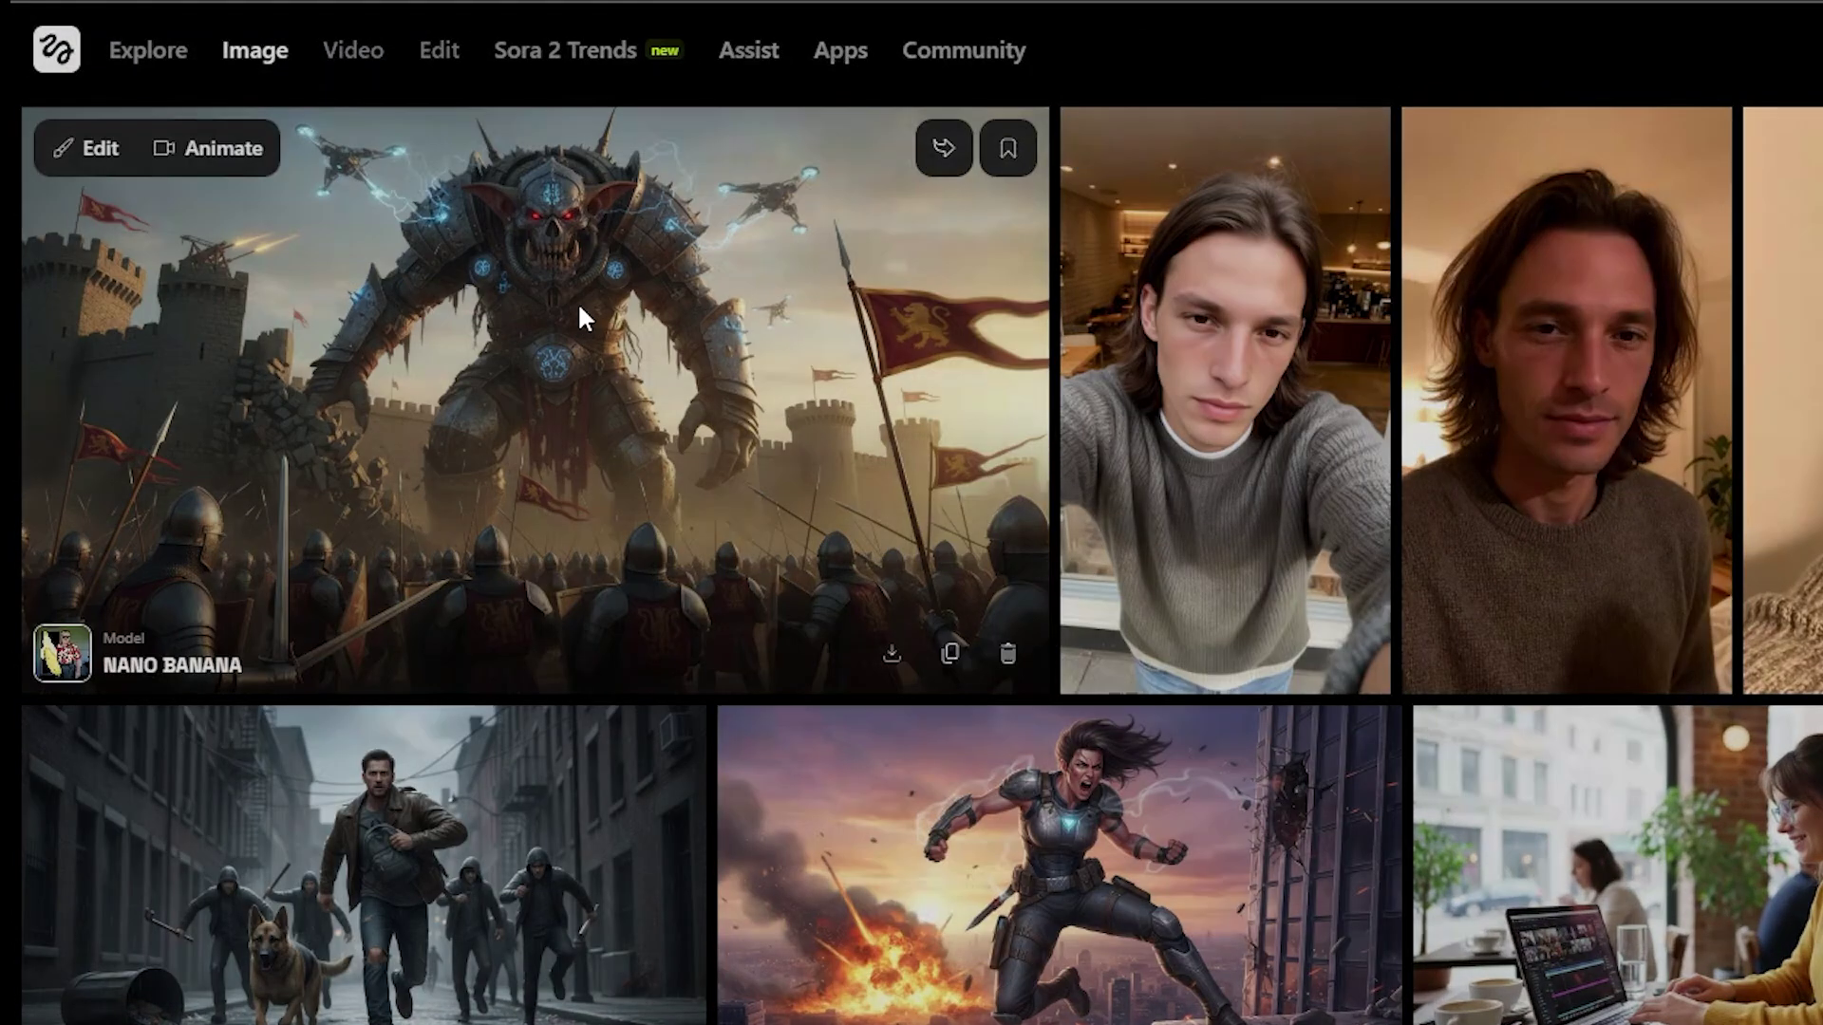
- Open the generated colossal goblin and medieval fort image
{"action": "left_click", "coordinate": [578, 302]}
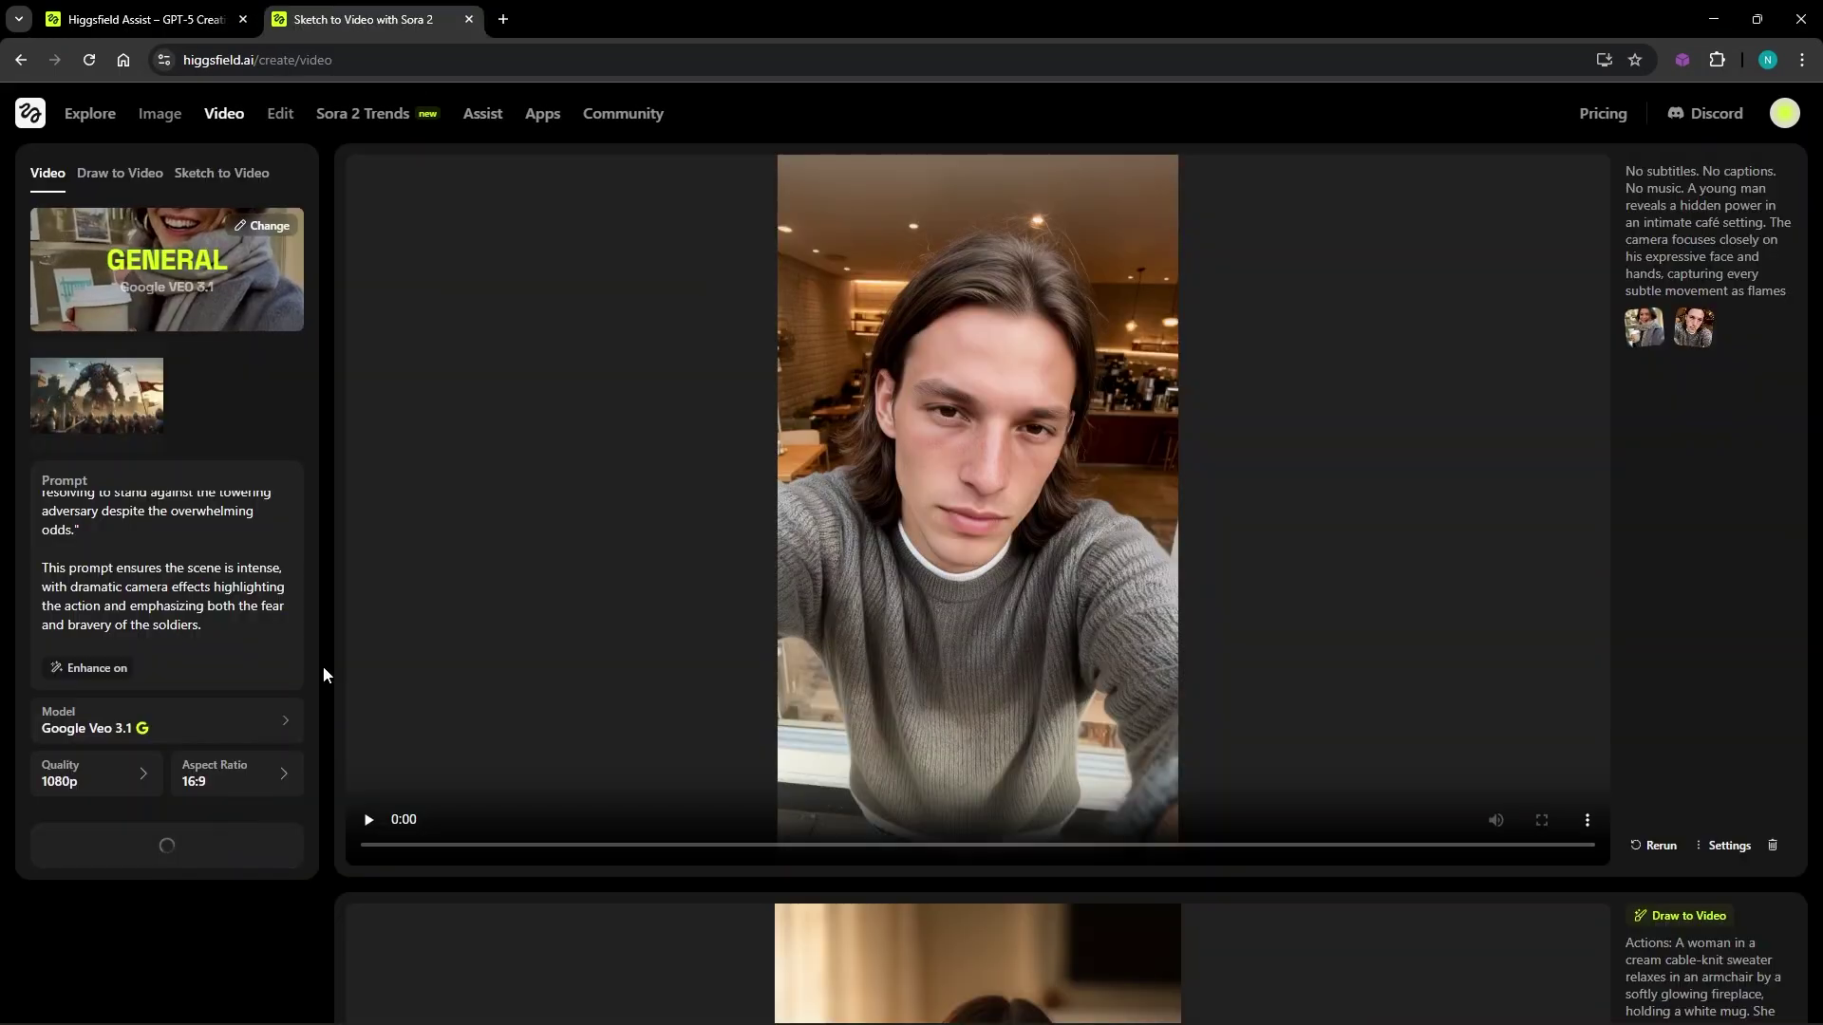
{"action": "scroll", "coordinate": [215, 568], "scroll_direction": "up", "scroll_amount": 3}
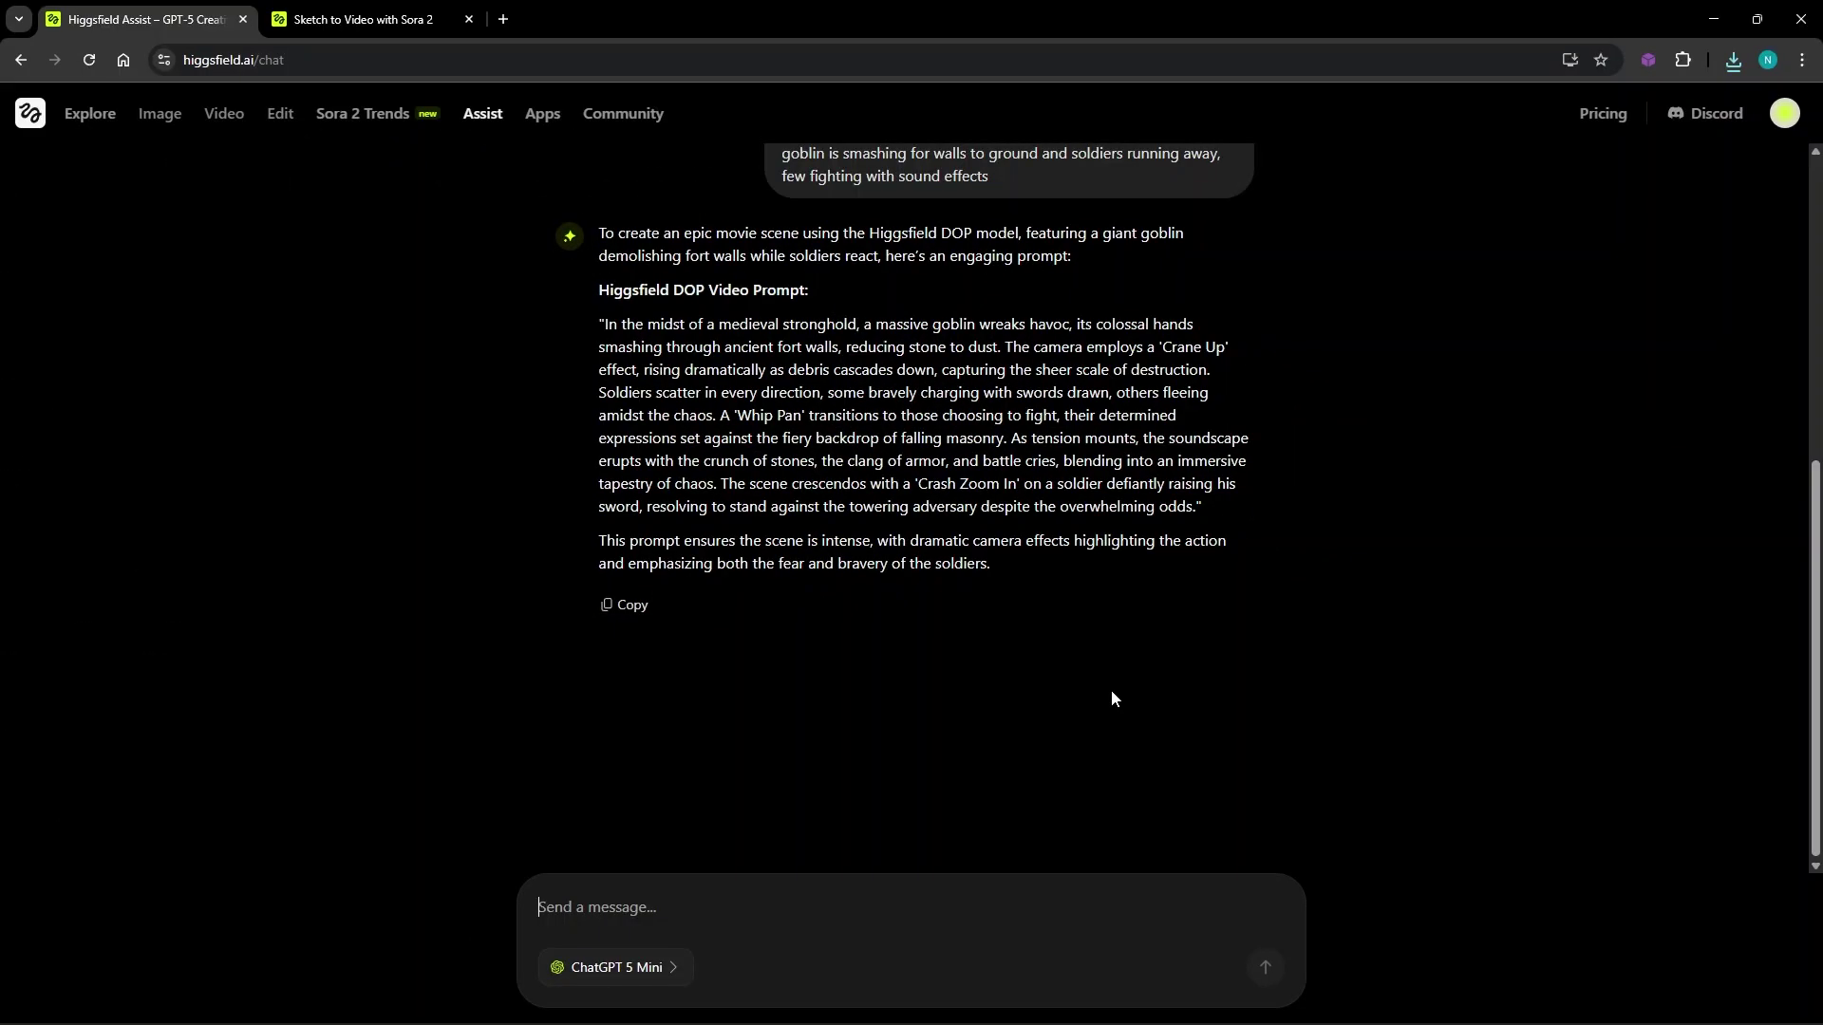
- Review the finished 8-second goblin video's prompt, ending in the 'Super Dolly Out' reveal
{"action": "type", "text": "prom"}
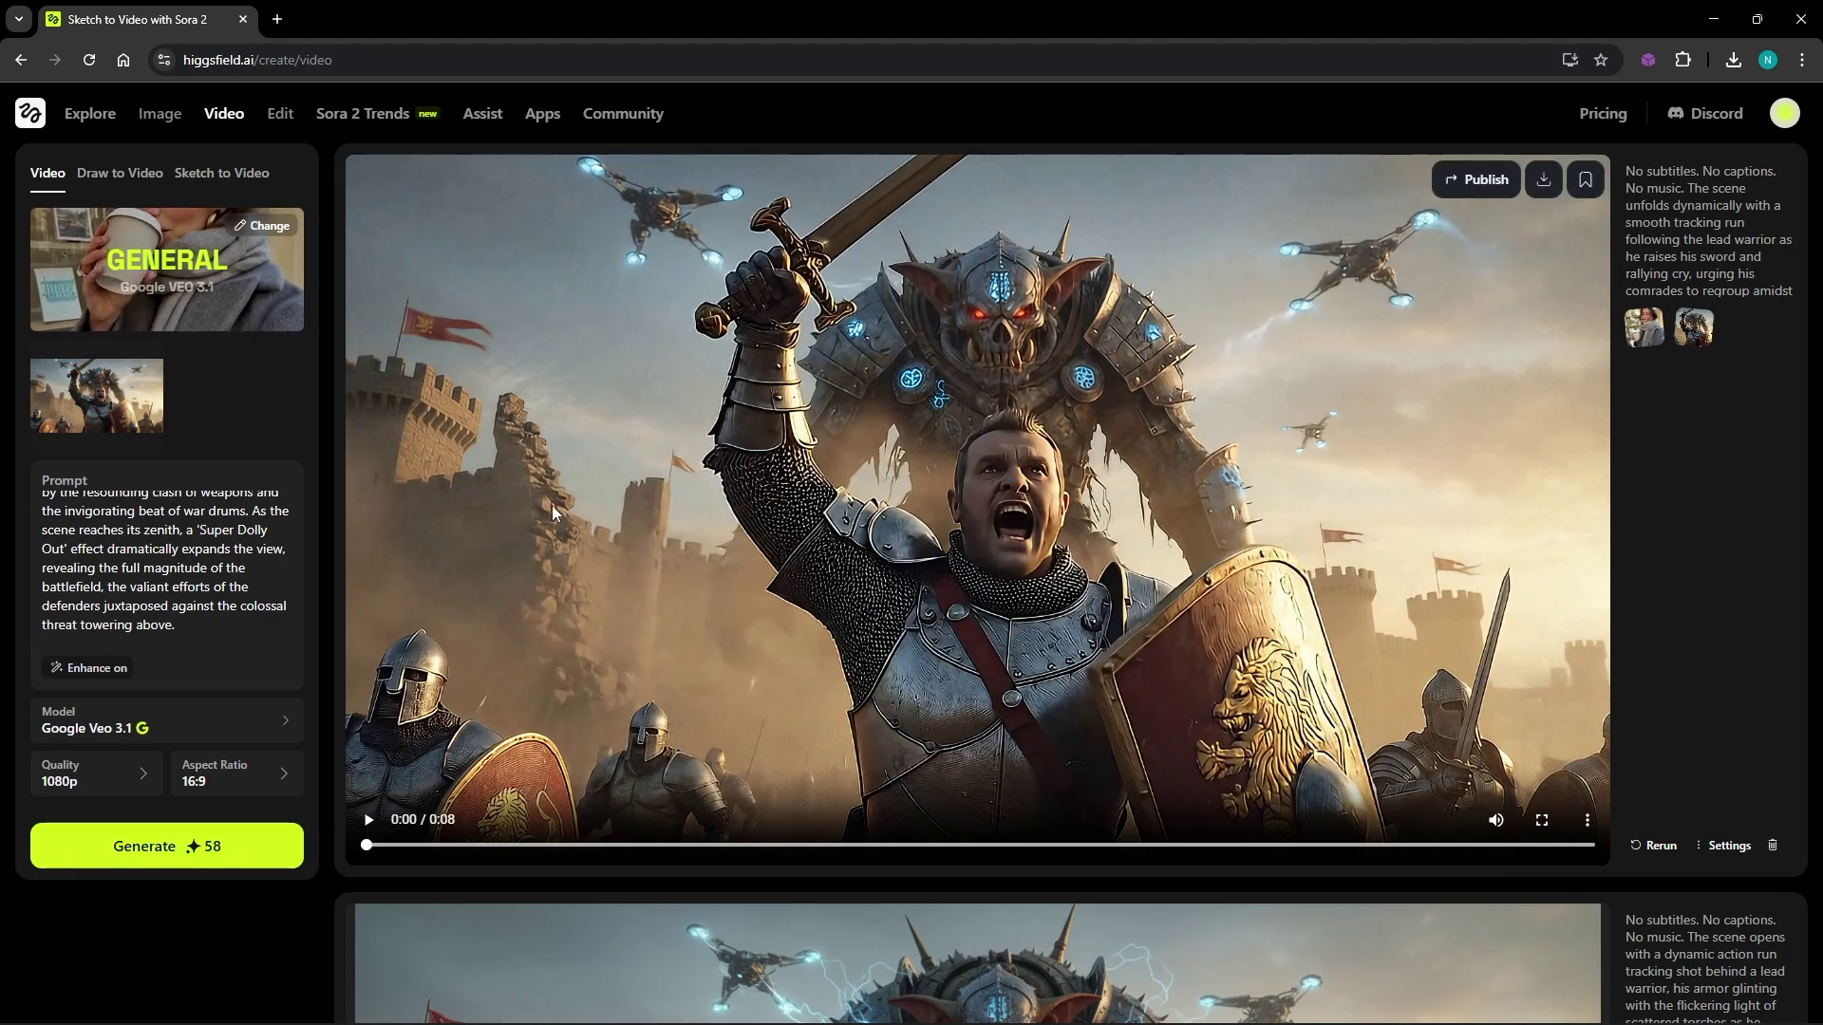
{"action": "mouse_move", "coordinate": [103, 410]}
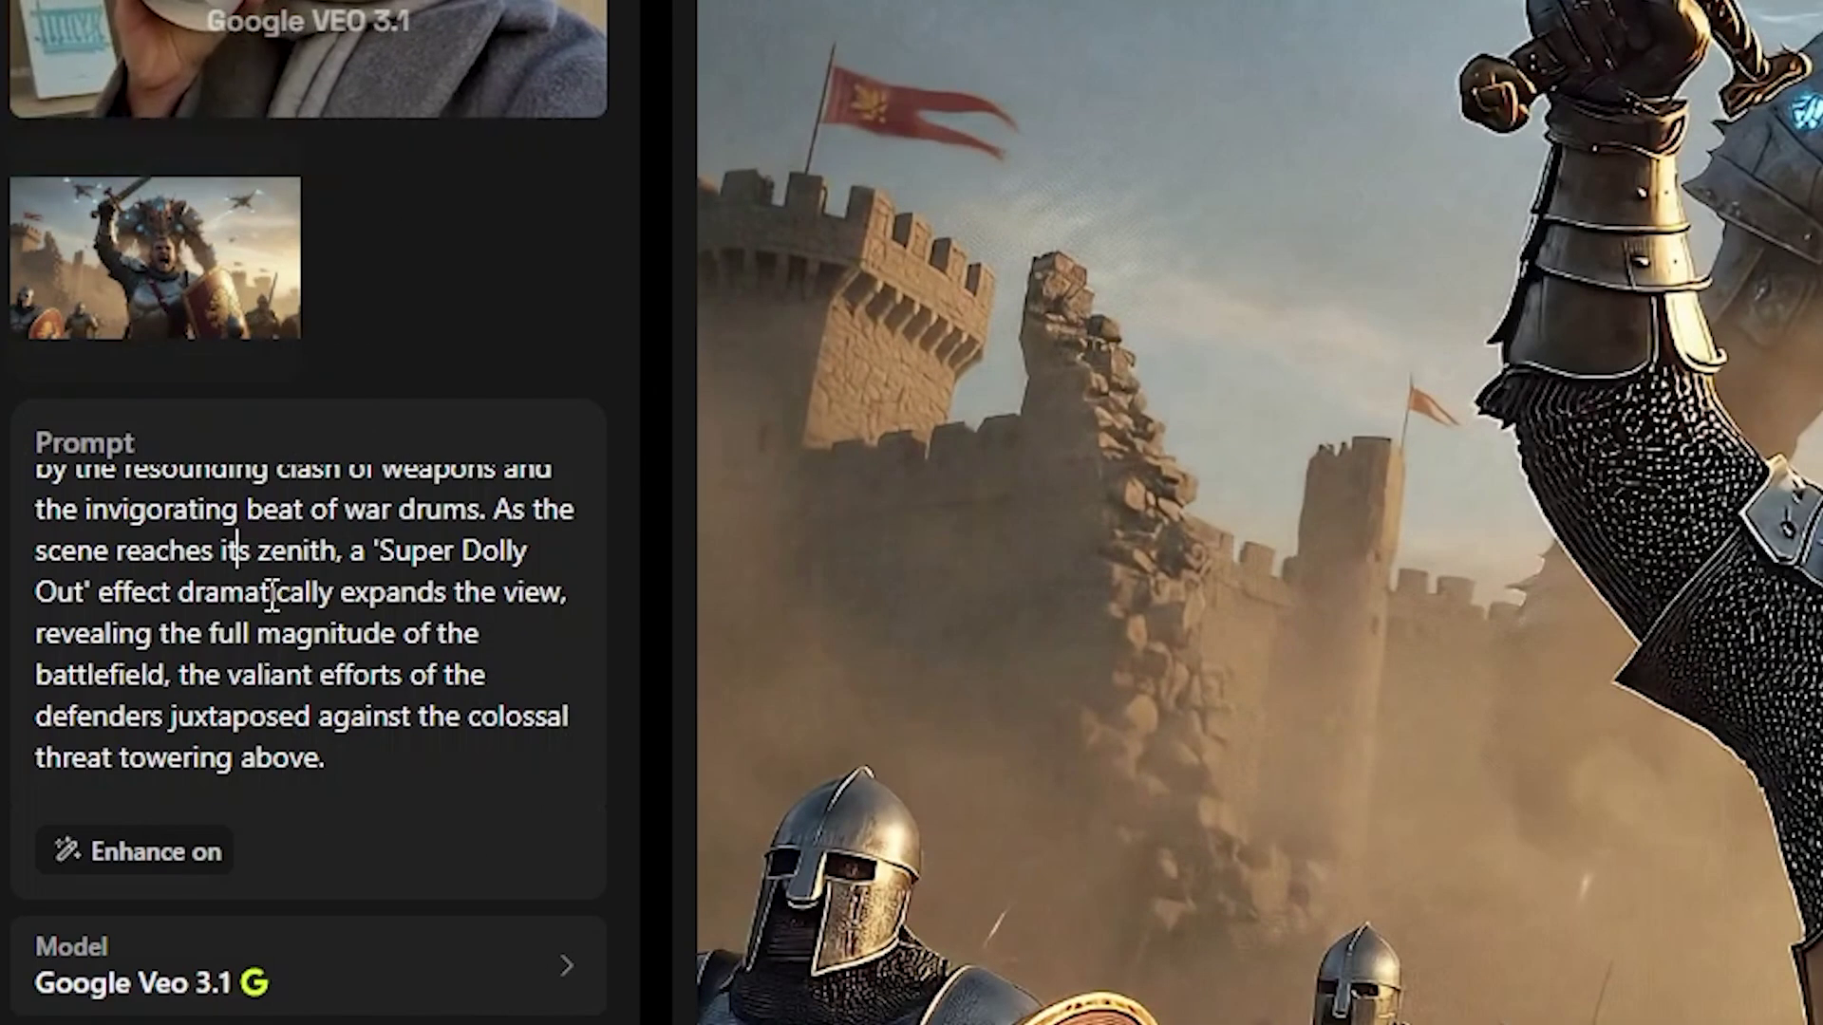
{"action": "scroll", "coordinate": [273, 596], "scroll_direction": "up", "scroll_amount": 8}
{"action": "scroll", "coordinate": [273, 596], "scroll_direction": "down", "scroll_amount": 8}
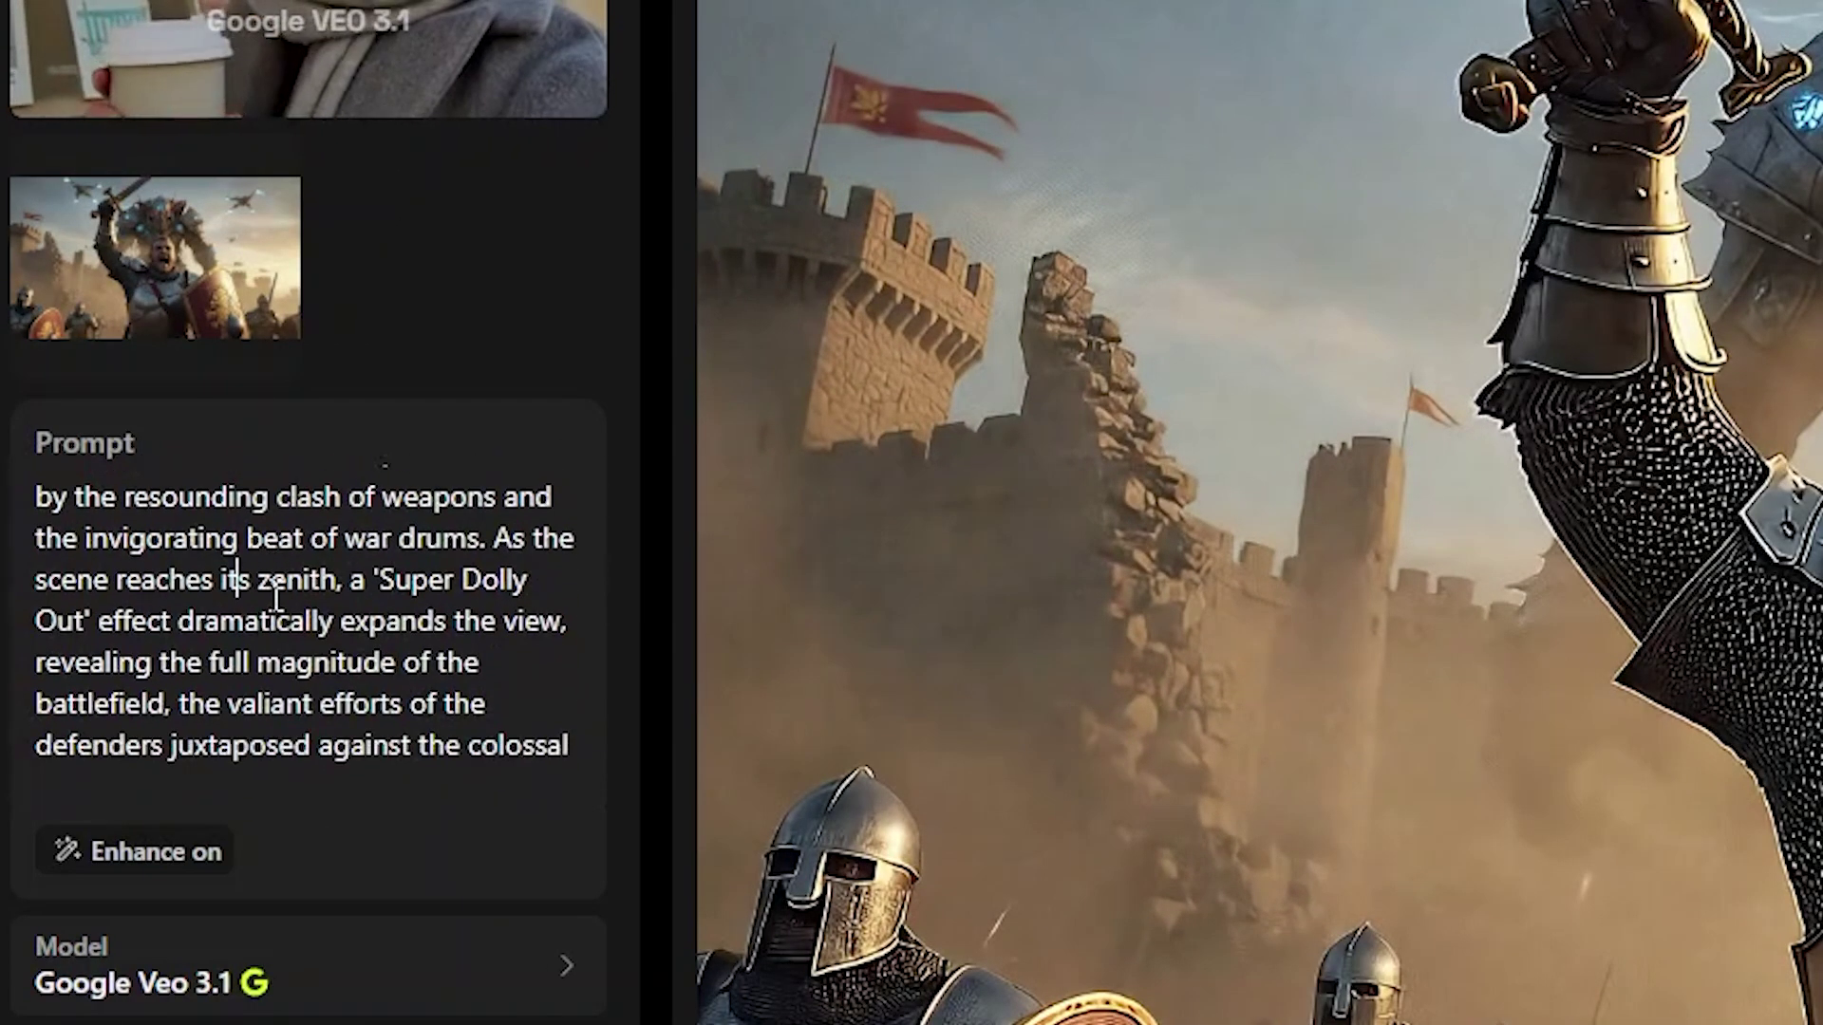
{"action": "scroll", "coordinate": [275, 596], "scroll_direction": "down", "scroll_amount": 1}
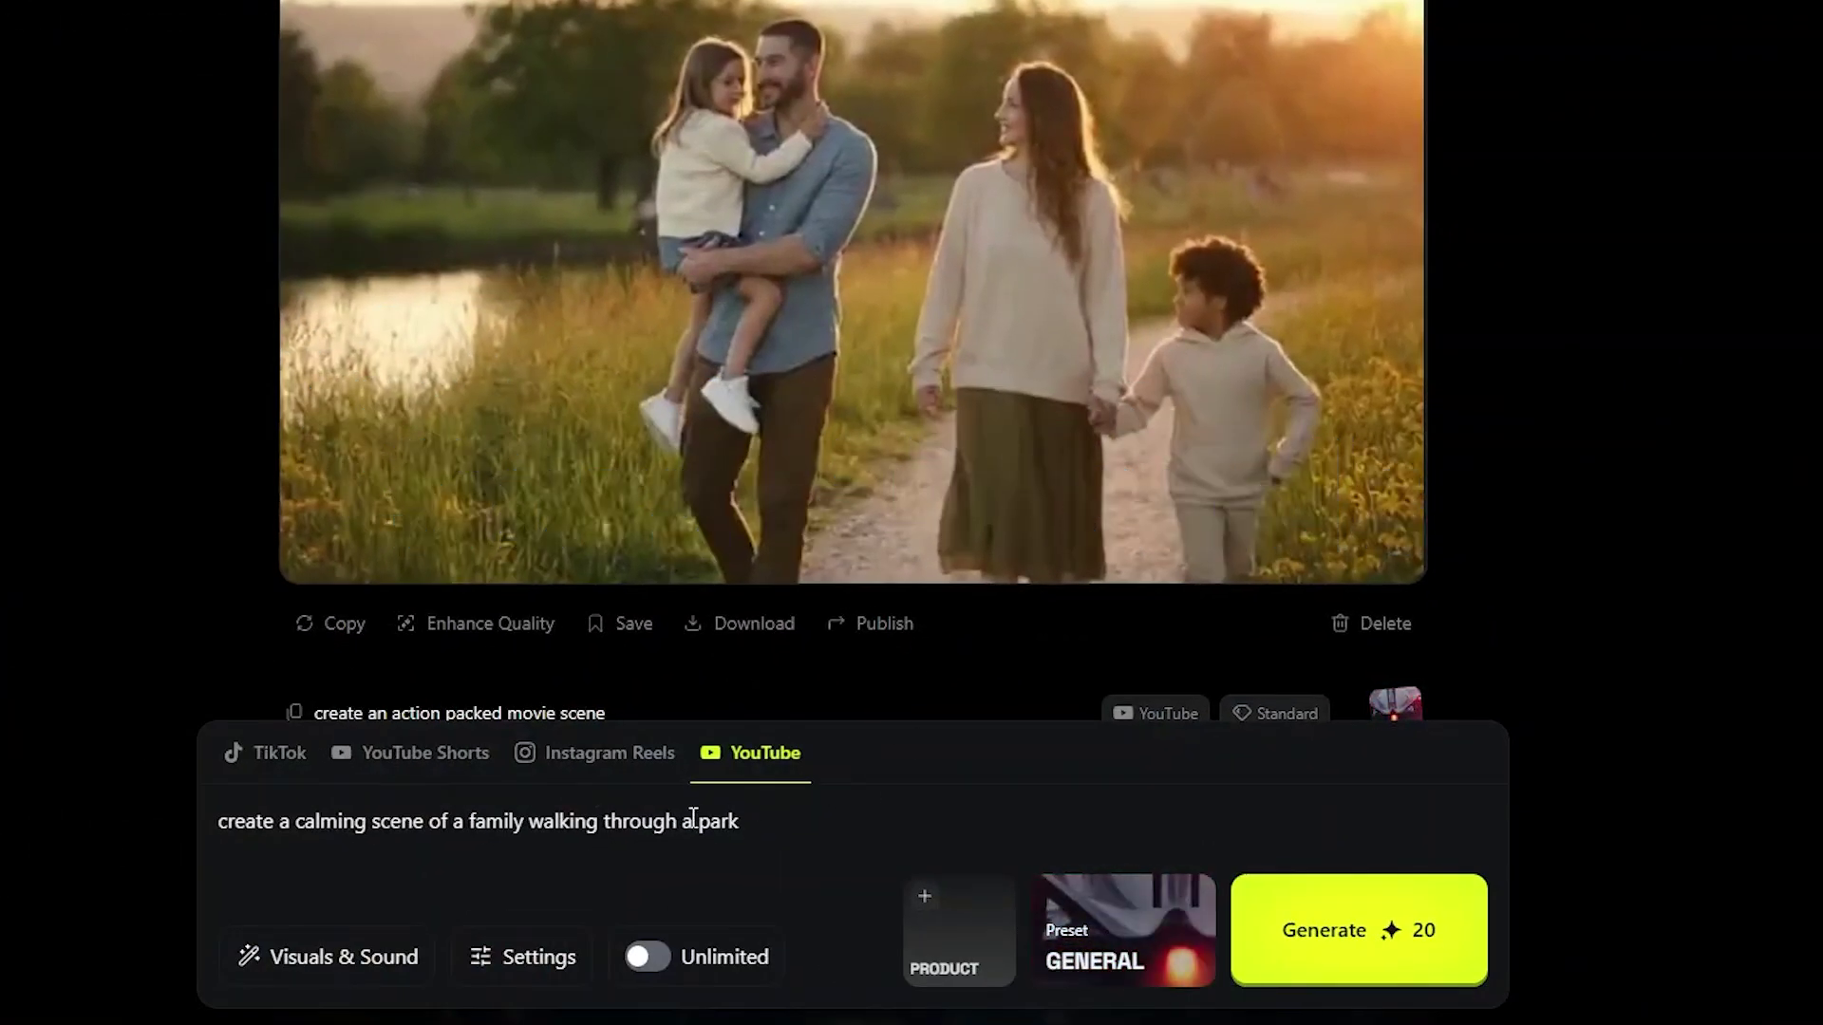
- Scroll the results feed to review the family park-walk video
{"action": "scroll", "coordinate": [693, 818], "scroll_direction": "down", "scroll_amount": 3}
{"action": "scroll", "coordinate": [693, 819], "scroll_direction": "up", "scroll_amount": 3}
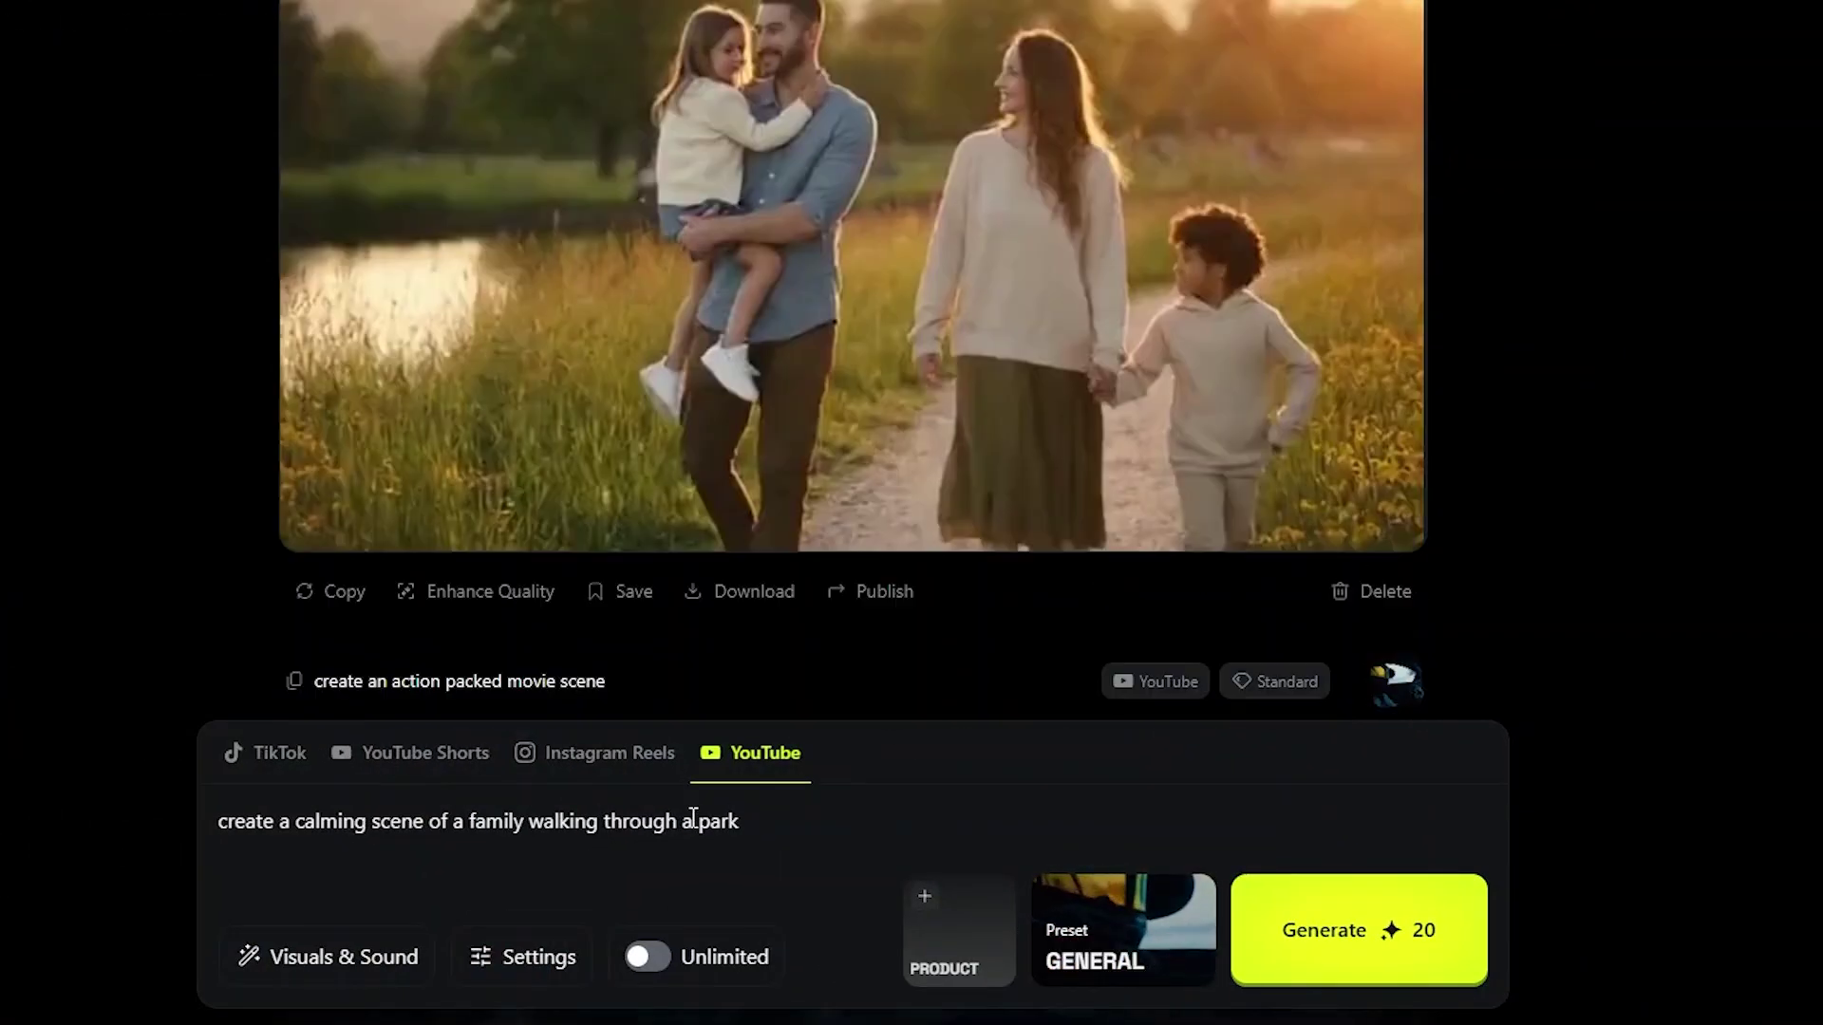